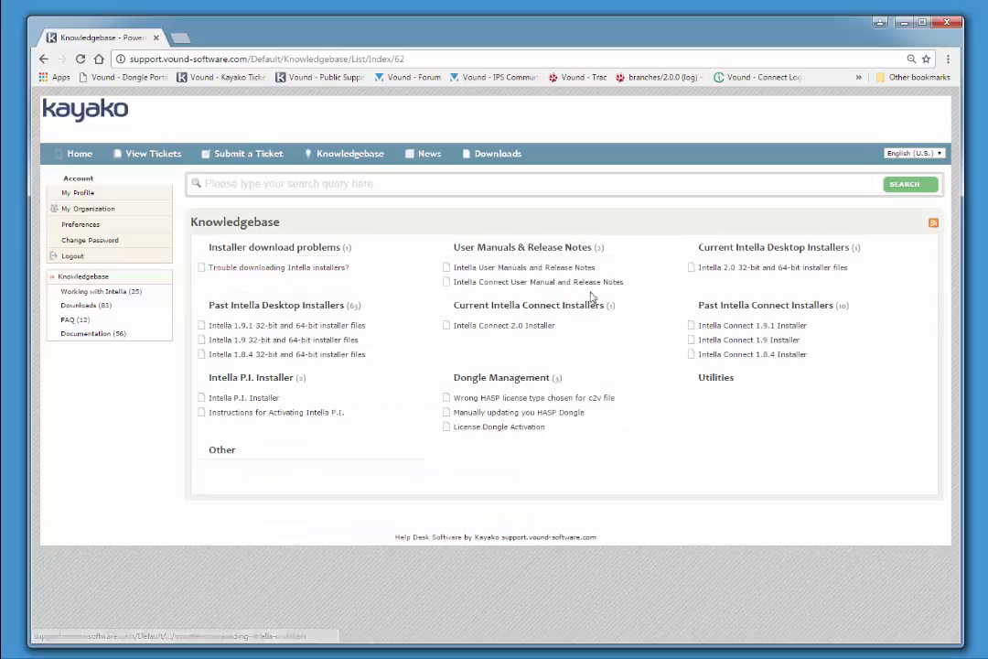
Step: Open the Intella 2.0 32-bit and 64-bit installer files article, launch the Intella setup file and accept the license agreement
click(729, 274)
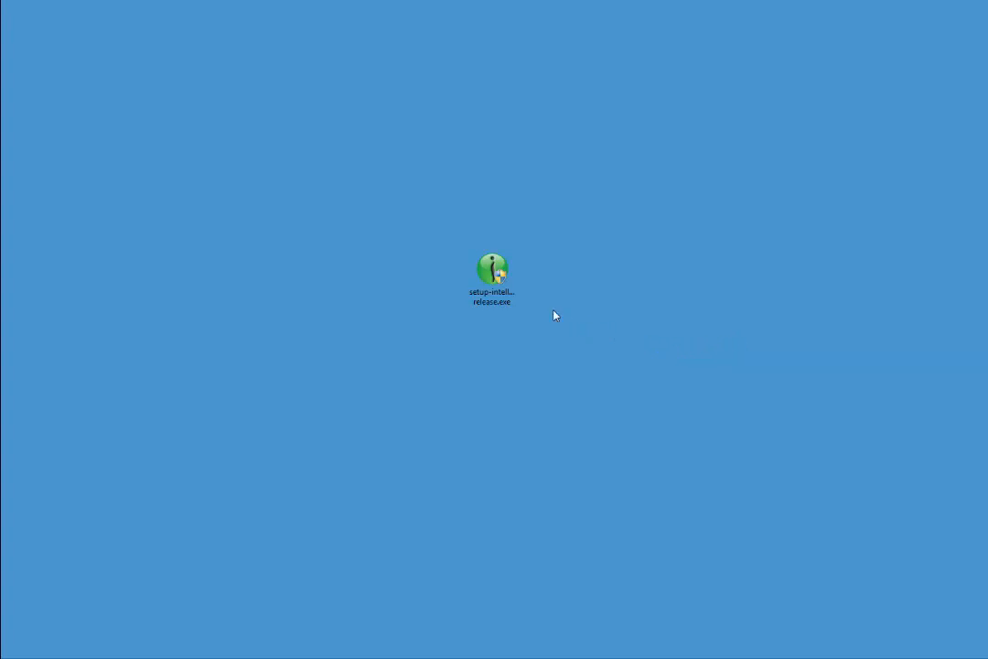
click(495, 285)
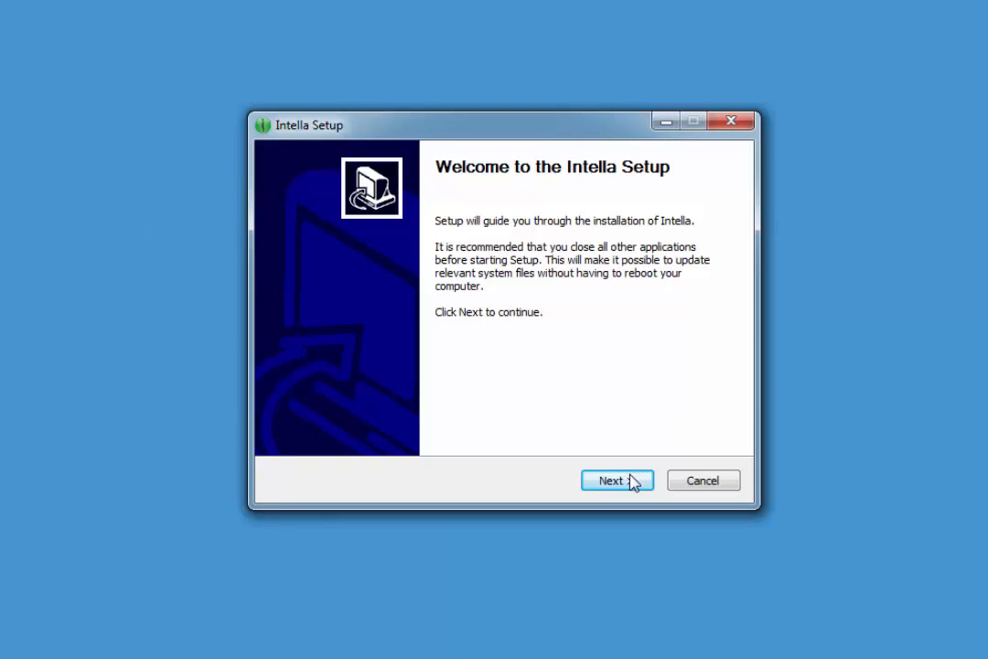
click(629, 482)
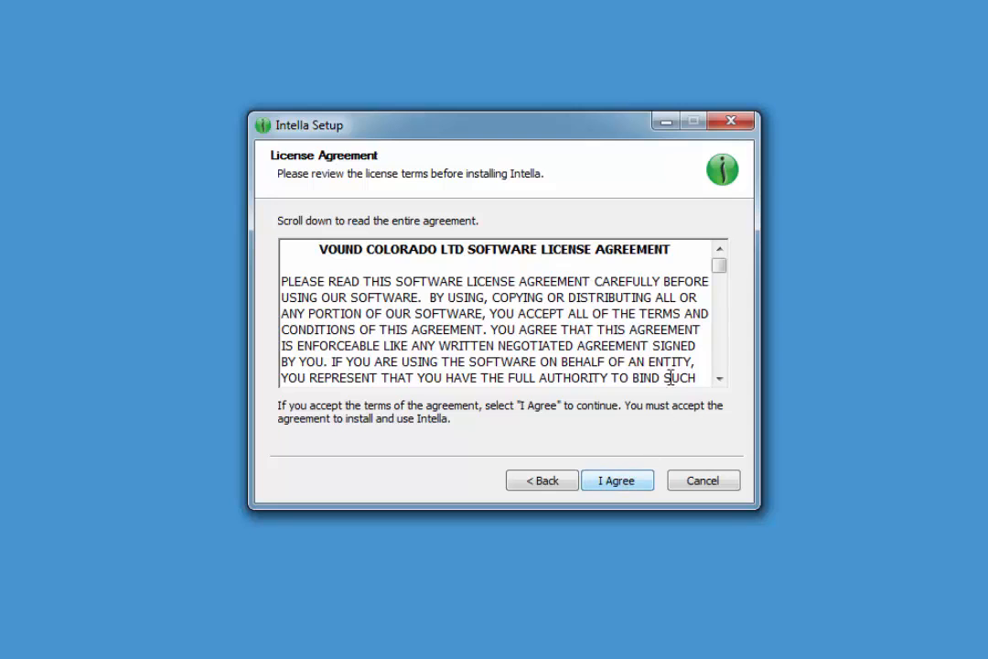
drag(719, 268, 723, 375)
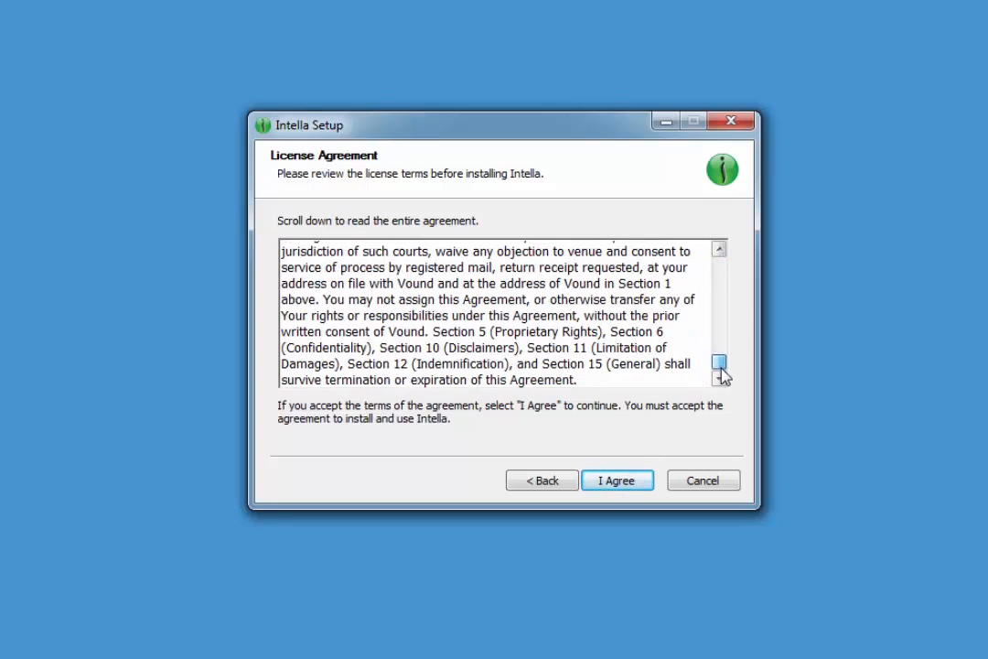
click(619, 485)
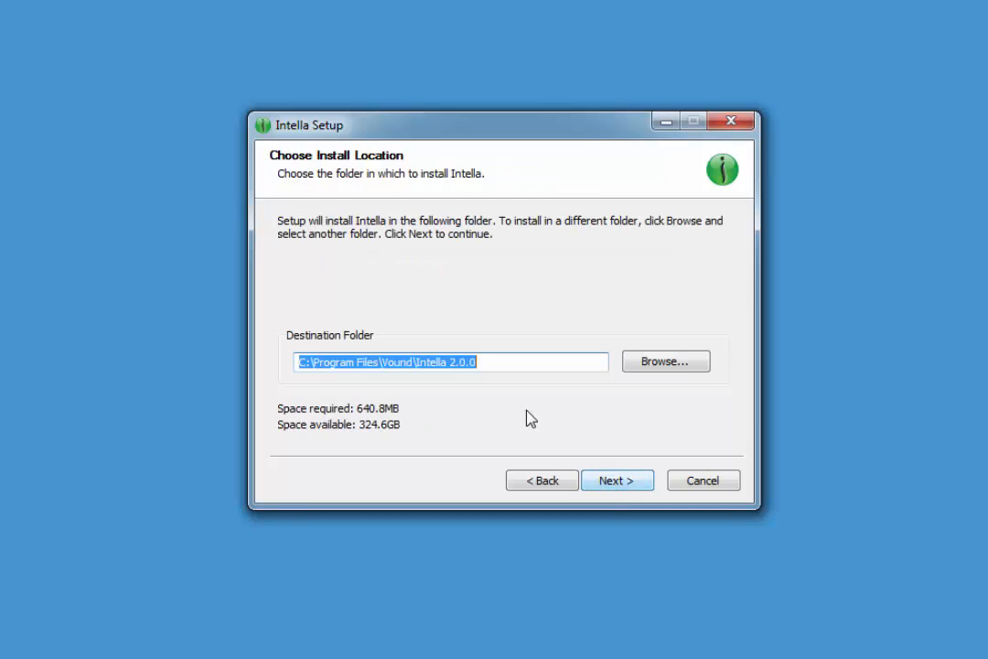
Step: Set the installation's destination folder to C:\Program Files\Vound\Intella 2.0.0 13Dec2016
click(501, 365)
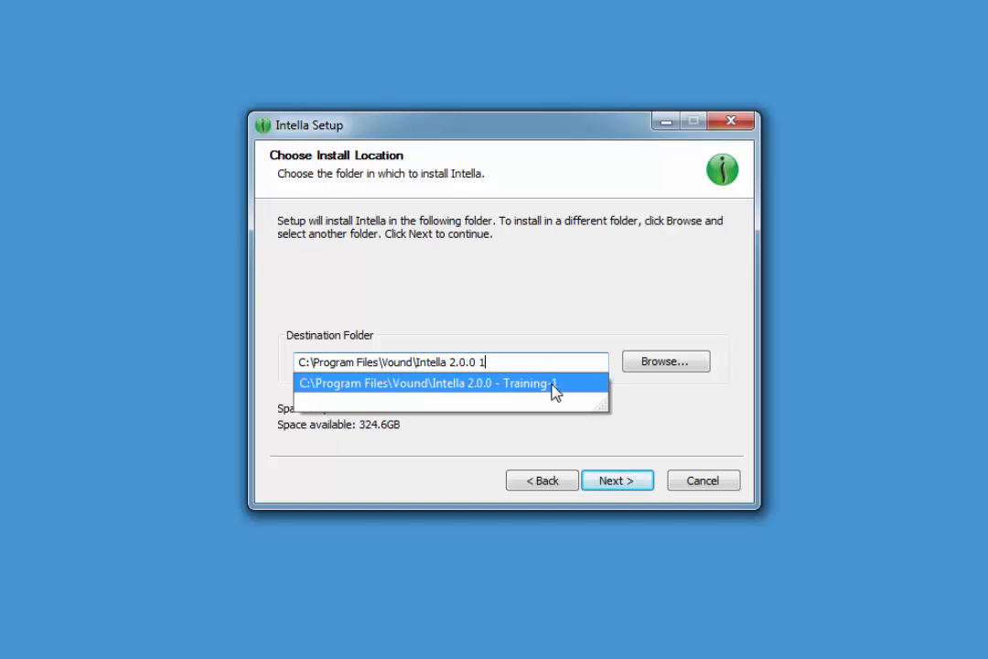
text(13De)
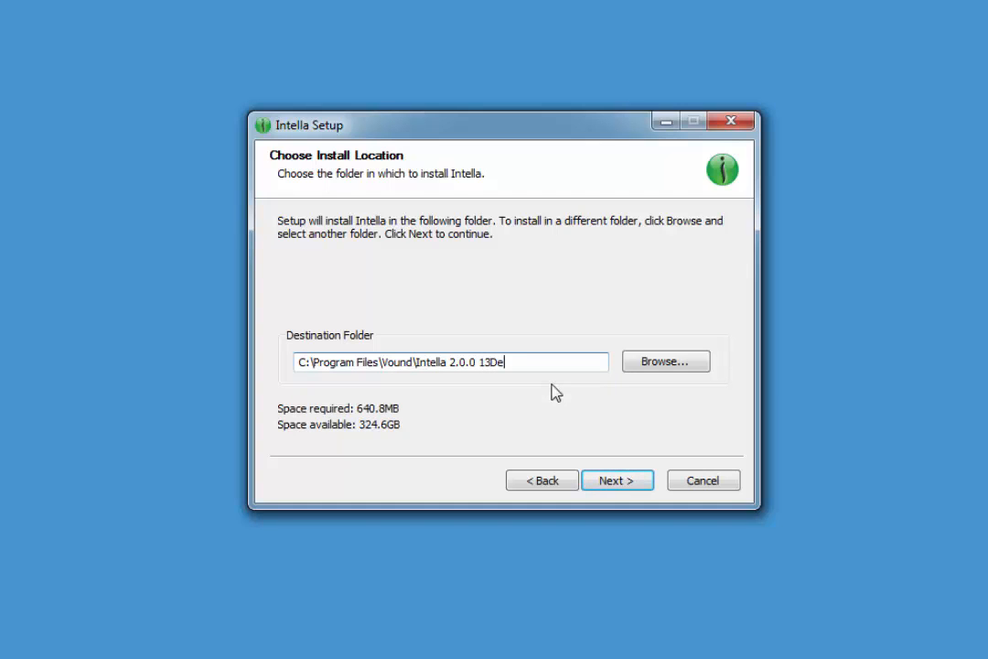
text(c2016)
click(618, 481)
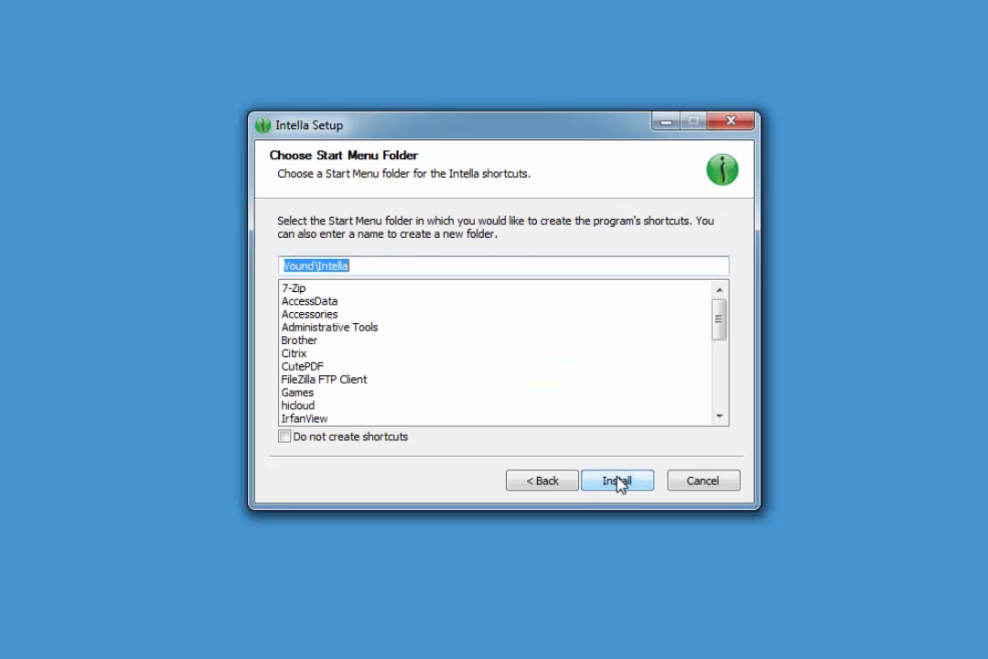
Step: Set the Start Menu folder to Vound\Intella 13Dec2016, then install Intella and finish the setup
click(414, 265)
text(13Dec2016)
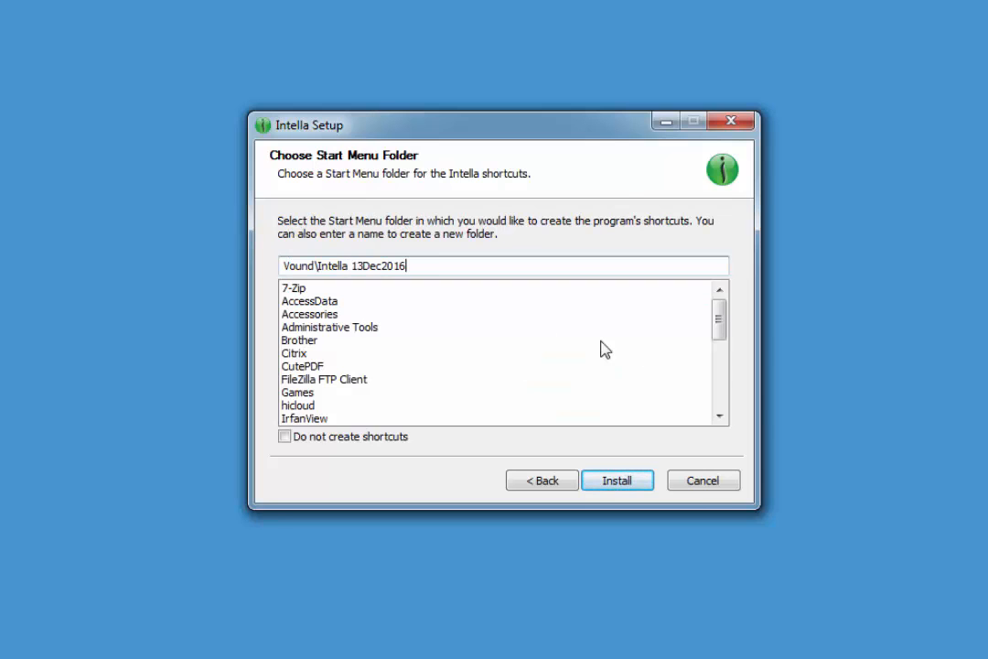
click(626, 482)
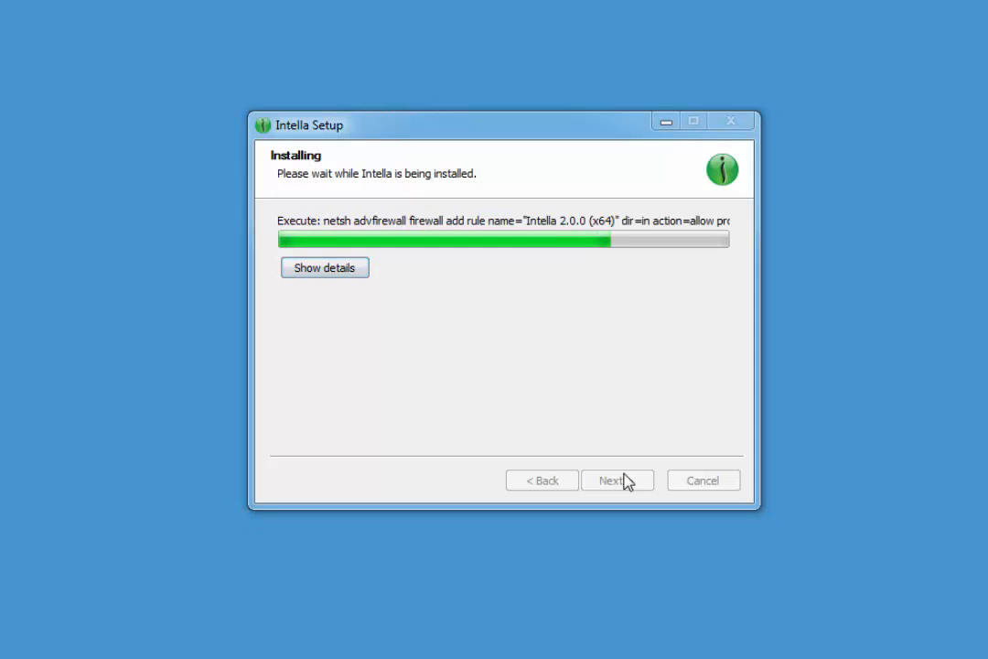
click(624, 483)
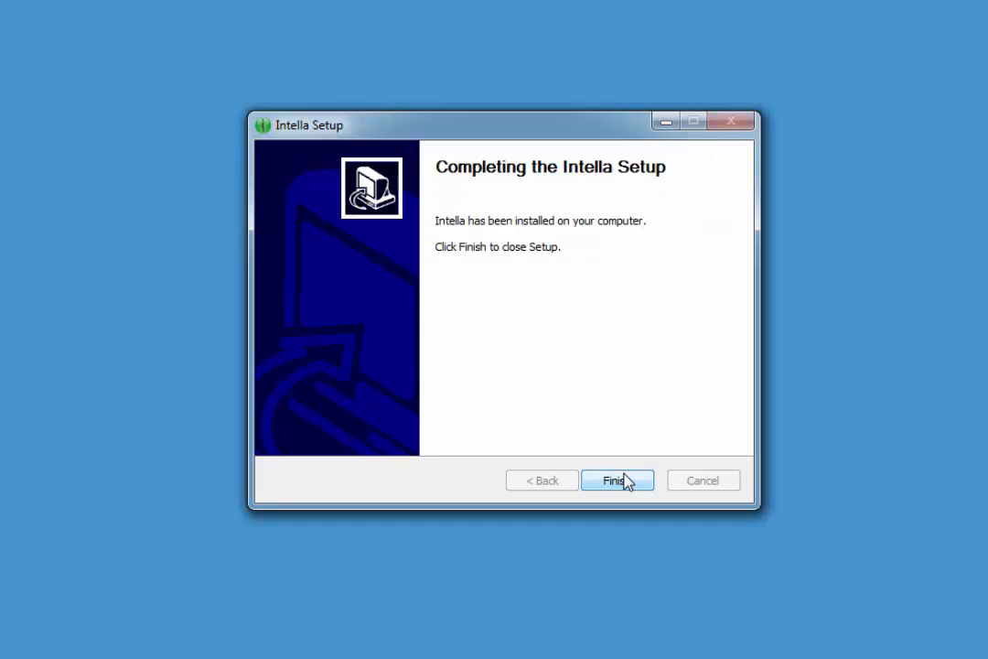
click(626, 482)
Step: Rename the Intella desktop shortcut to "Intella 2.0 13Dec2016", granting administrator permission
click(363, 297)
click(363, 294)
text(2.0 13Dec2016)
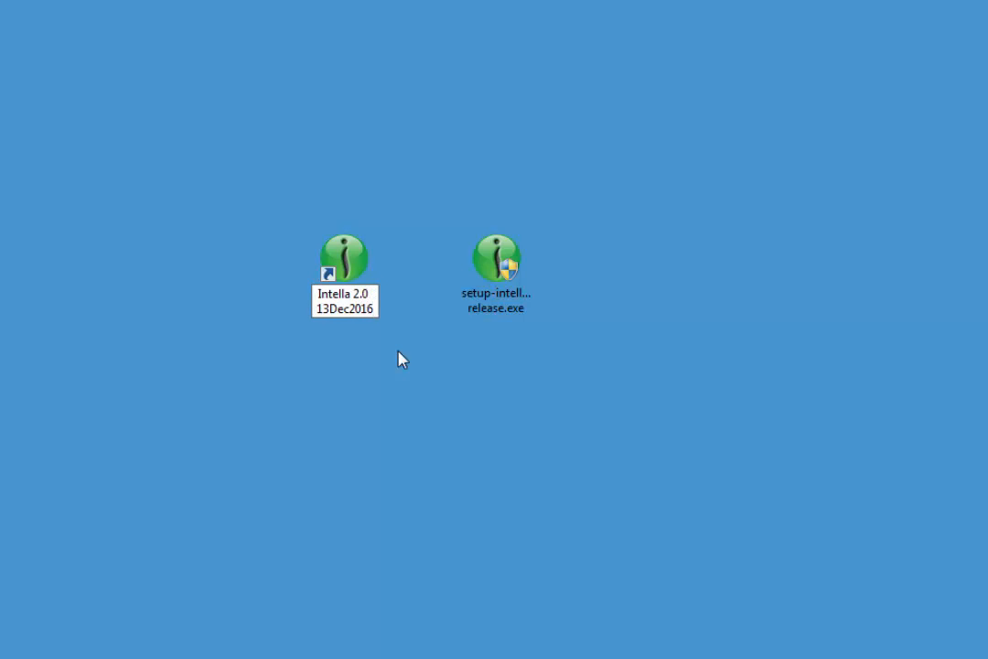
key(Return)
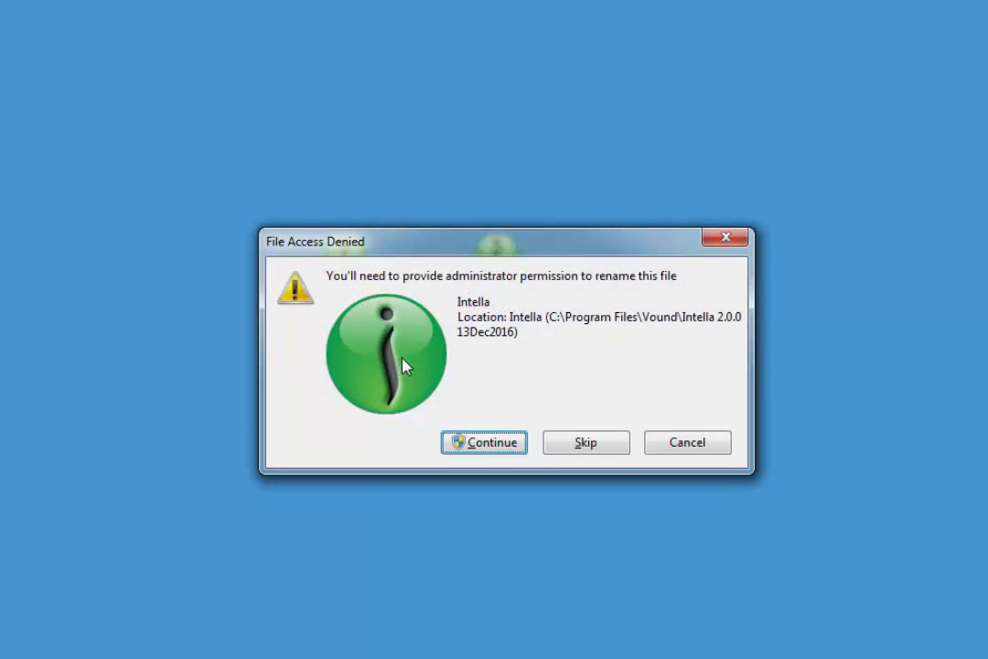
click(462, 442)
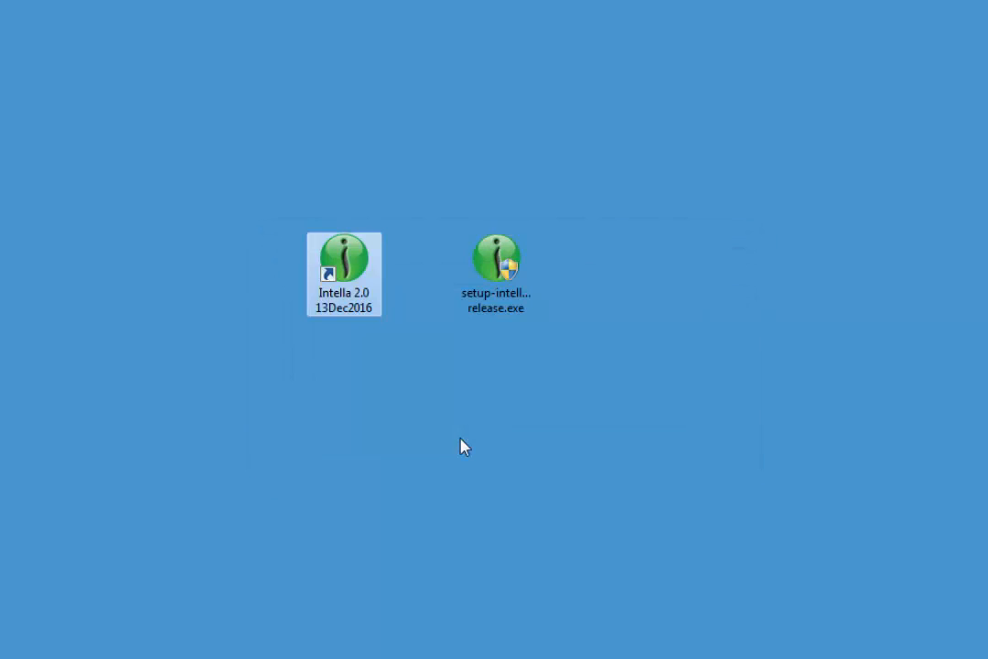
Step: Launch Intella from the renamed shortcut with the licensed Intella TEAM Manager product and select the DC Training 01 case
double_click(355, 286)
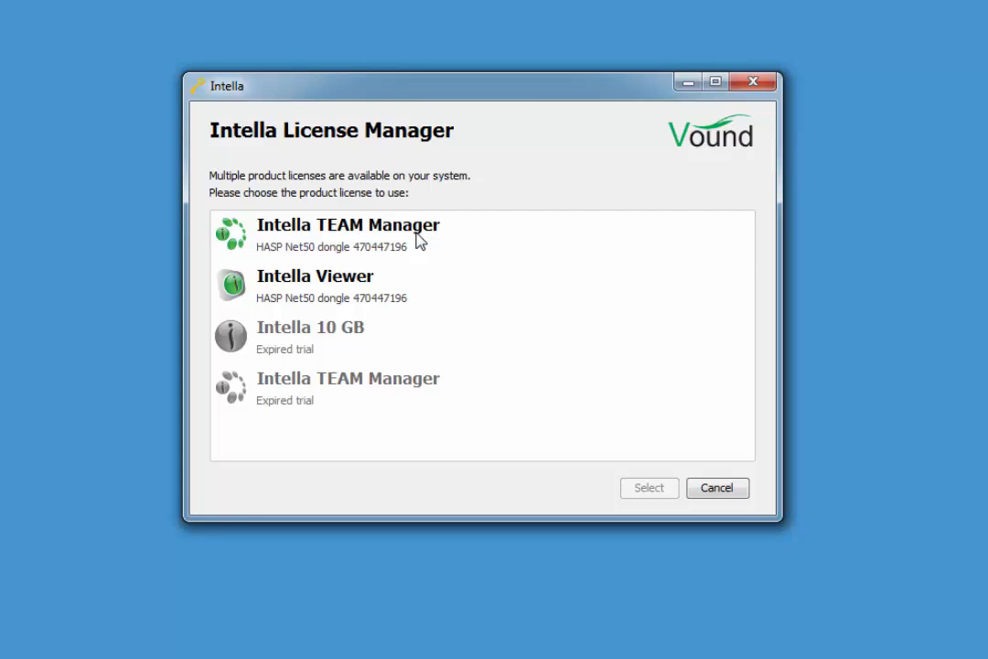
click(420, 241)
click(640, 491)
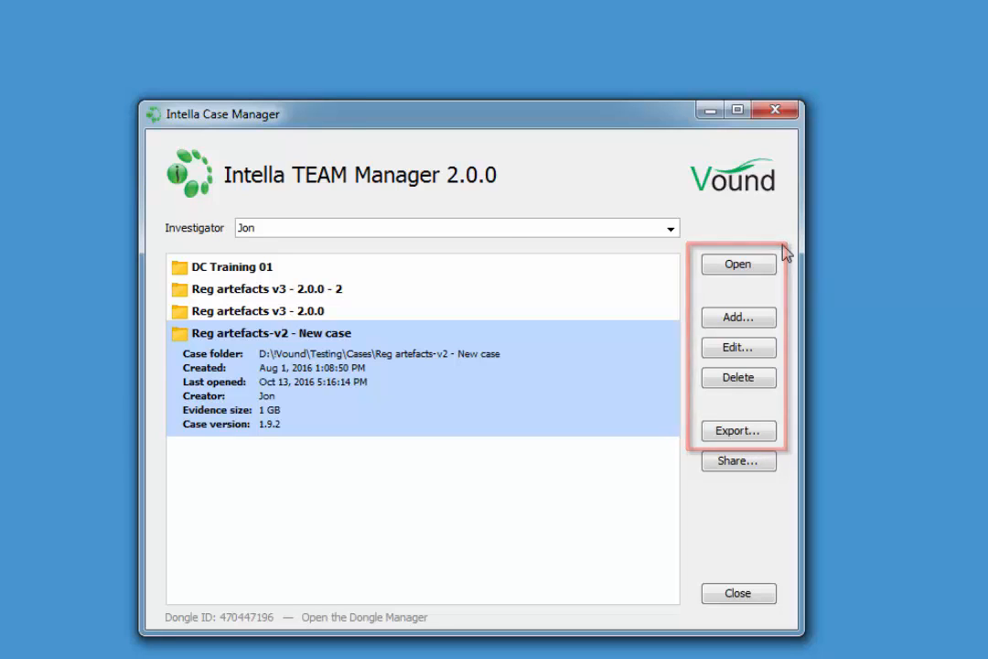
click(312, 272)
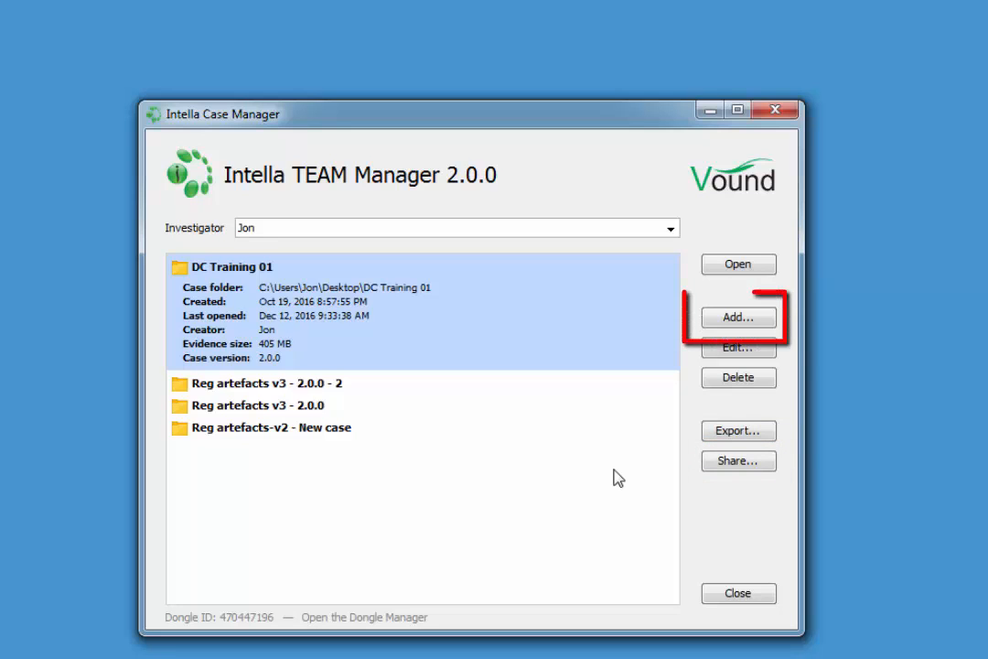
Step: Create a new case named Demo1 with description "Training demo" in folder c:\temp\demo1, expanding the advanced options before creating it
click(734, 320)
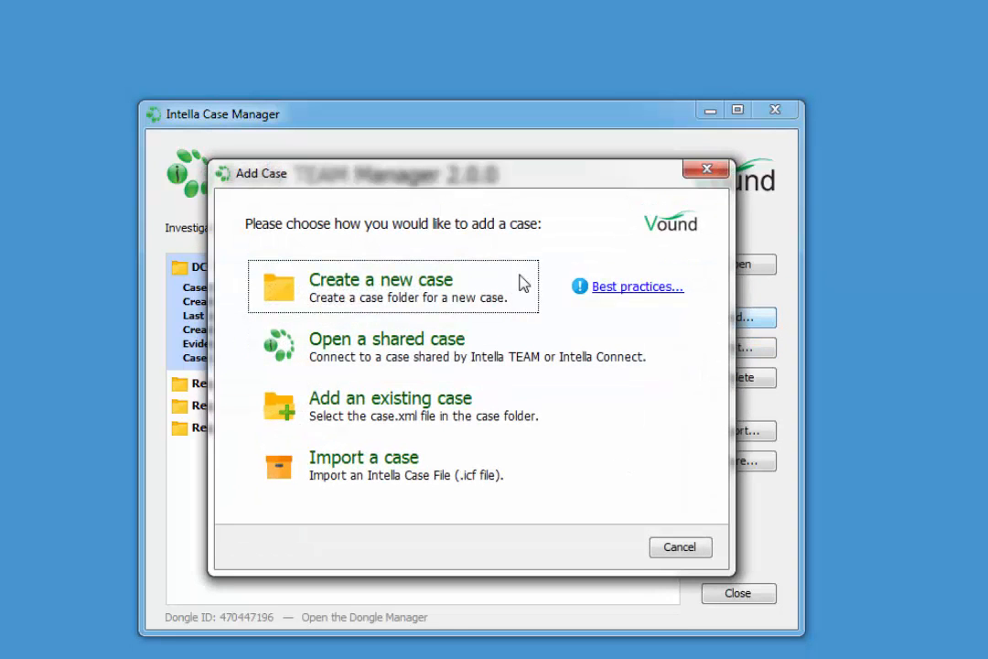
click(426, 287)
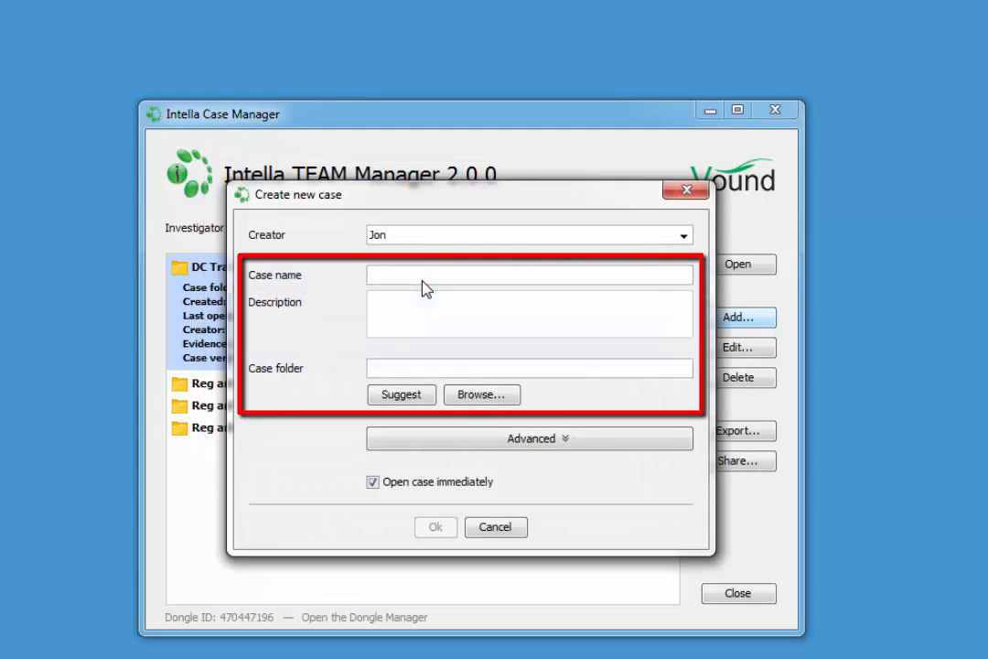
text(Demo1)
click(415, 302)
text(Training demo)
click(438, 367)
text(c:\temp\demo1)
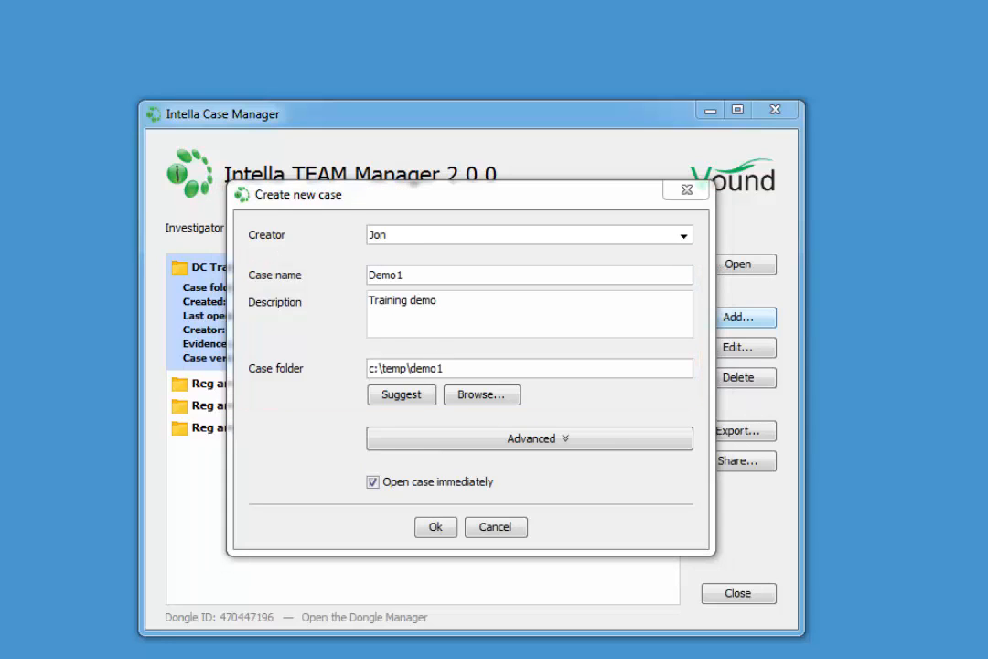
click(618, 445)
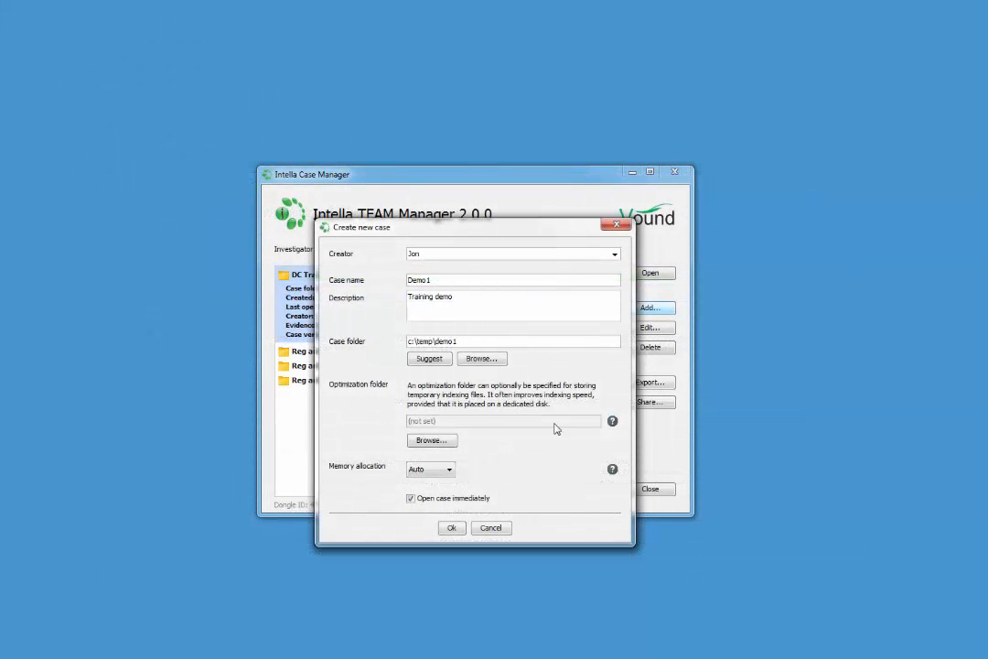
click(451, 529)
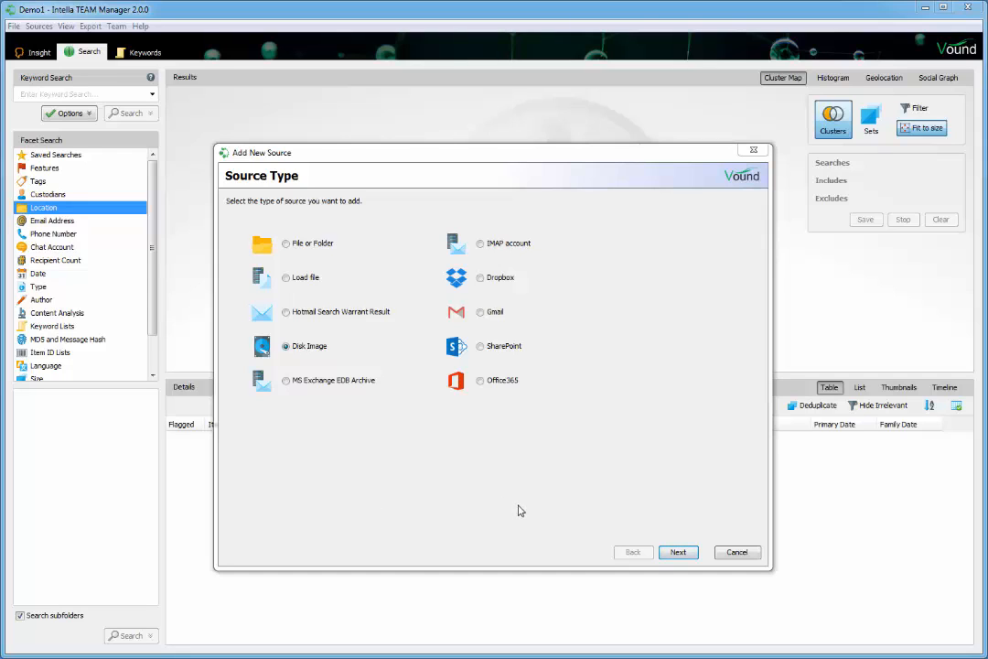
Step: Dismiss the Add New Source wizard and view the case's Key Store
click(728, 551)
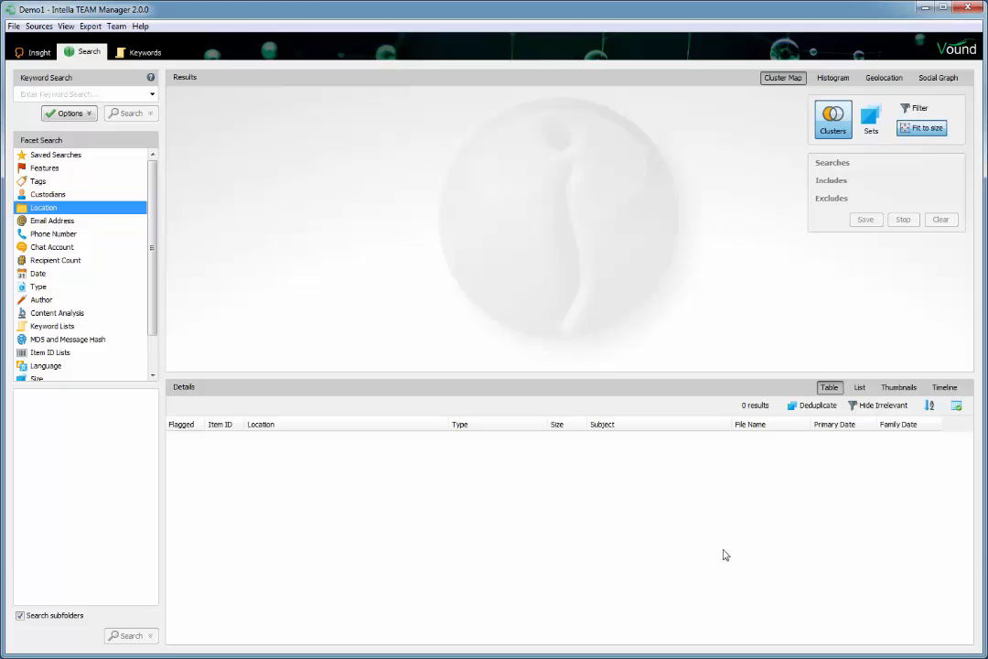
click(13, 26)
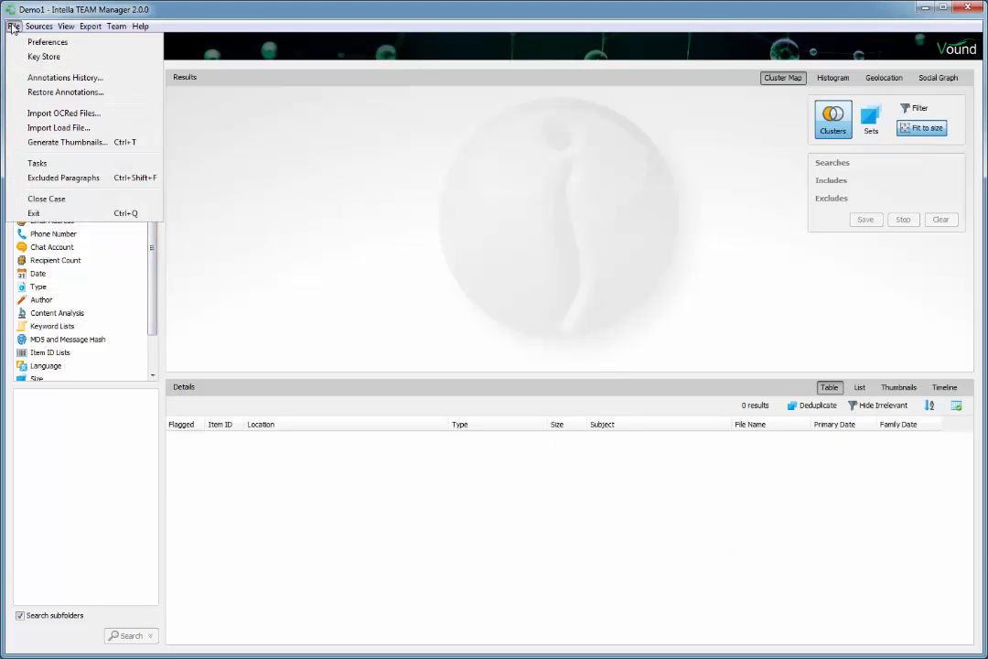
click(43, 57)
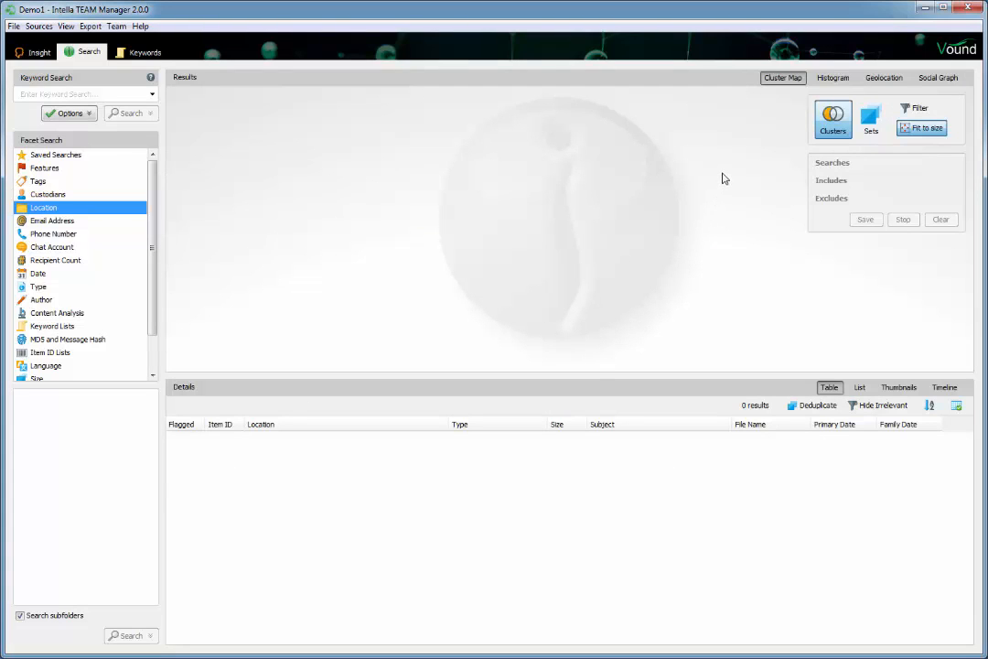
Step: Exit the Demo1 case without making a backup
click(967, 7)
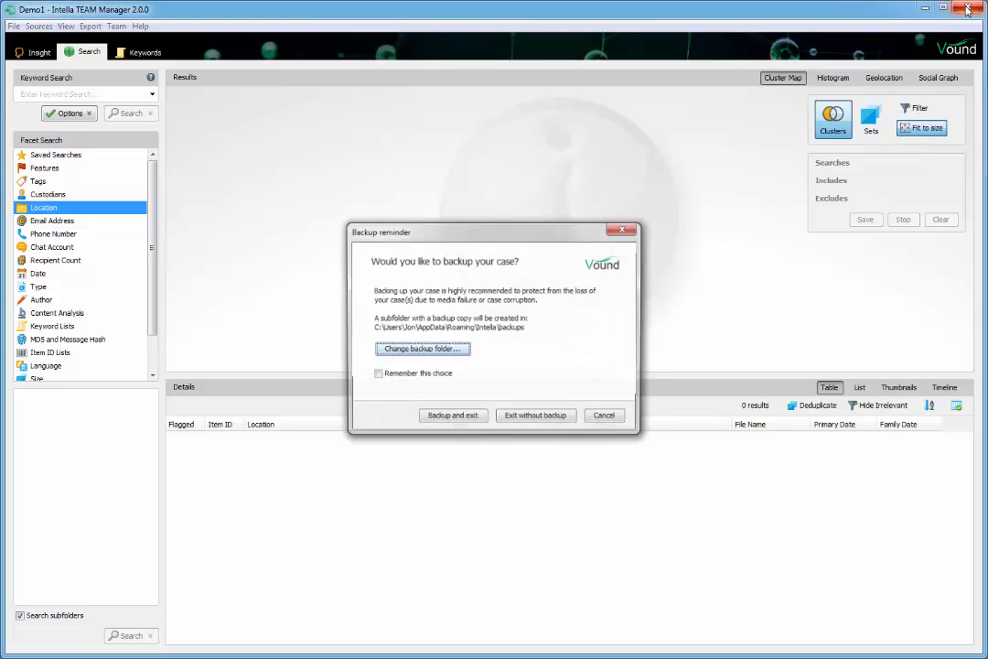
click(537, 418)
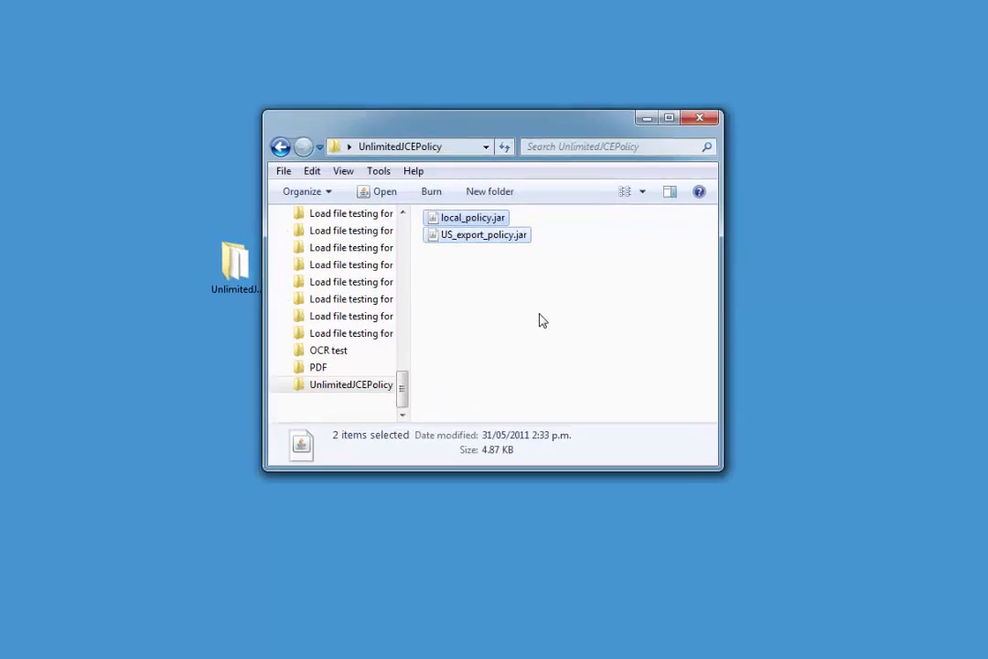
Step: Copy local_policy.jar and US_export_policy.jar from UnlimitedJCEPolicy into the Intella 2.0.0 13Dec2016 jre\lib\security folder, replacing the existing files with administrator permission
drag(540, 320, 459, 220)
right_click(457, 215)
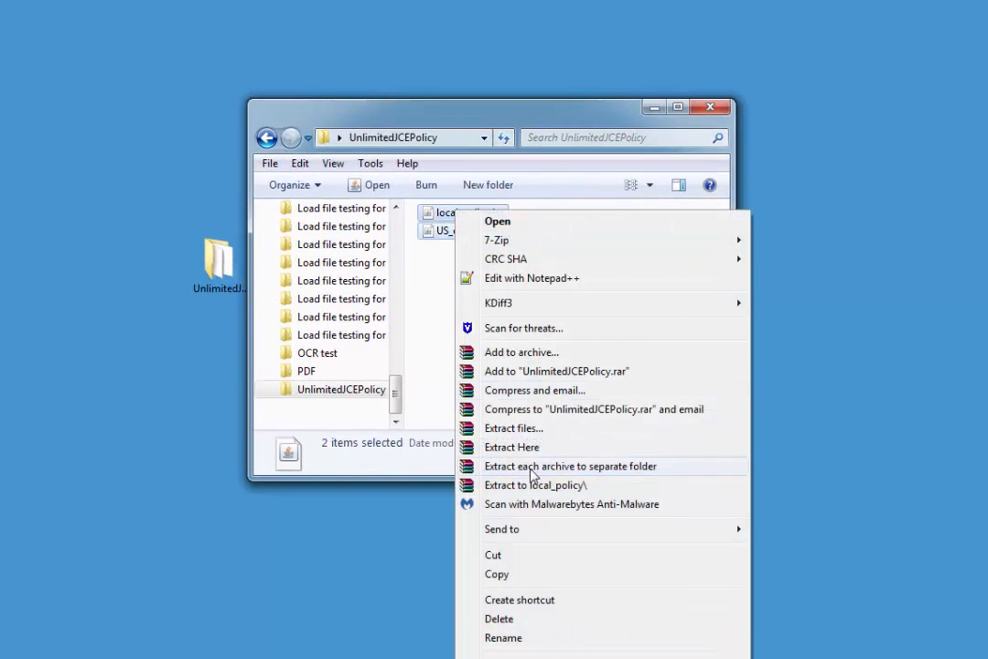
click(507, 580)
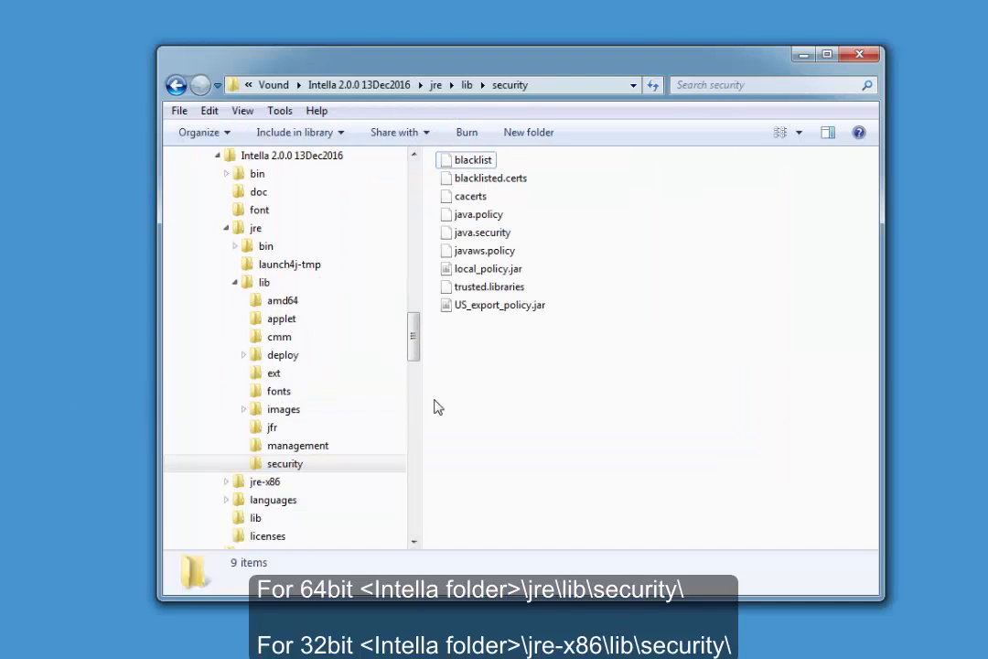
right_click(544, 404)
click(587, 520)
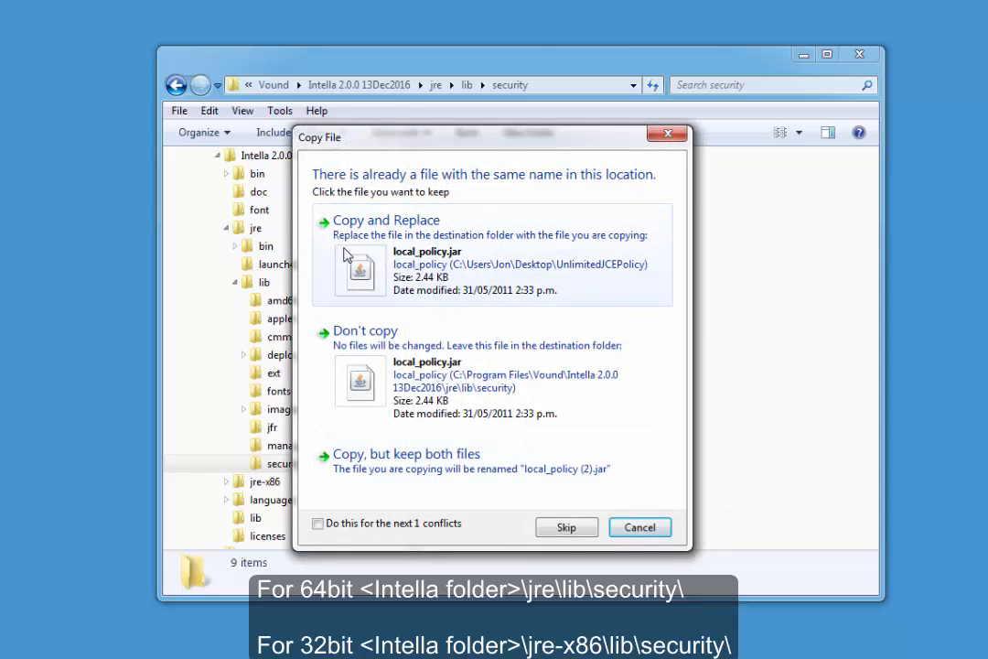
click(357, 256)
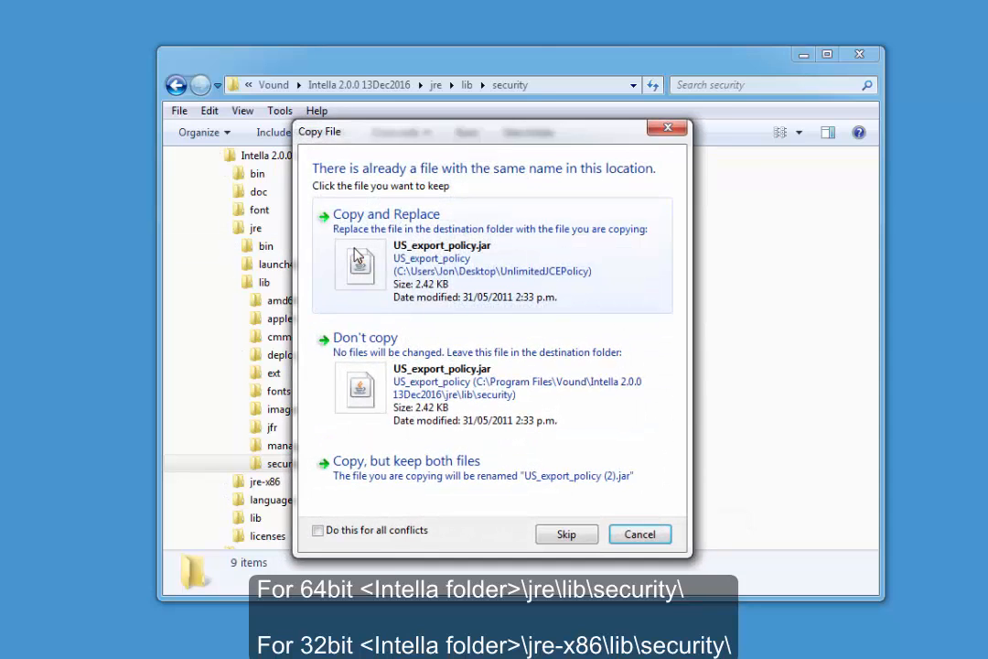
click(361, 265)
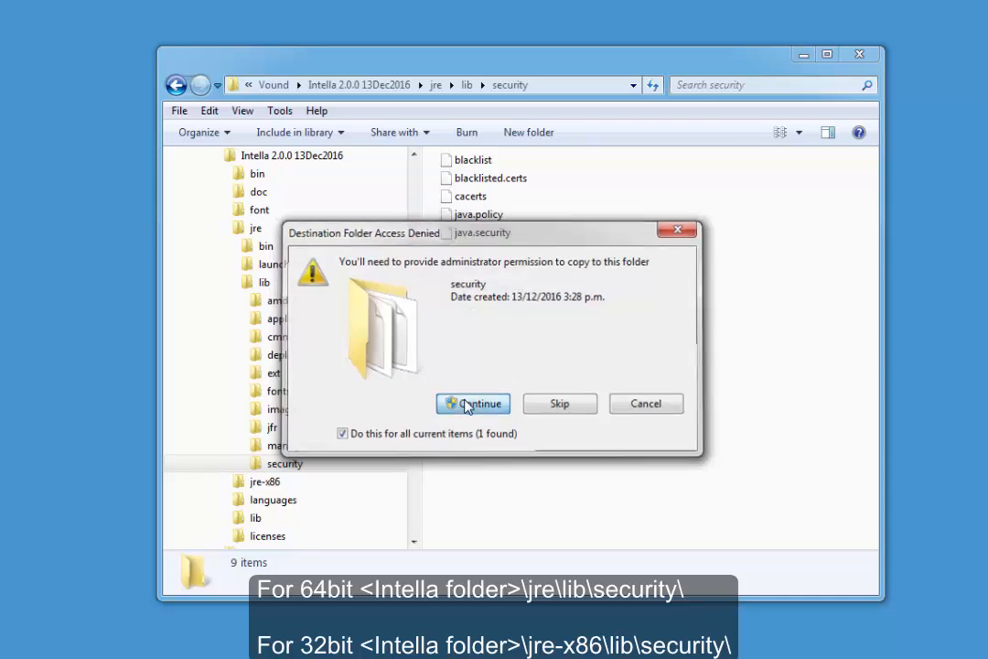
click(463, 405)
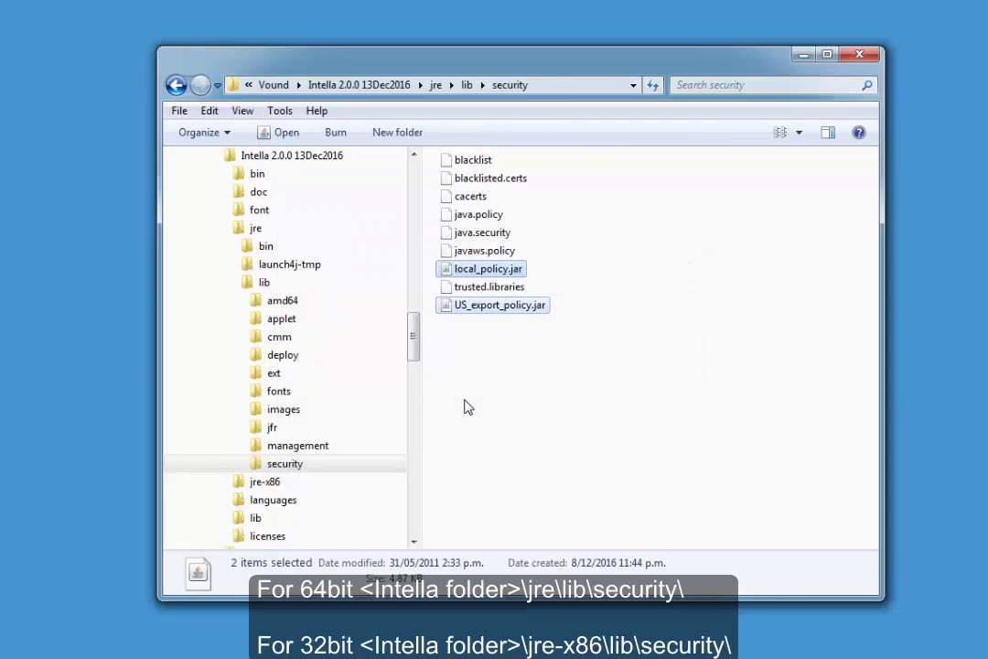
Step: Minimize the security folder window, relaunch Intella and open the Demo1 case
click(803, 55)
double_click(348, 289)
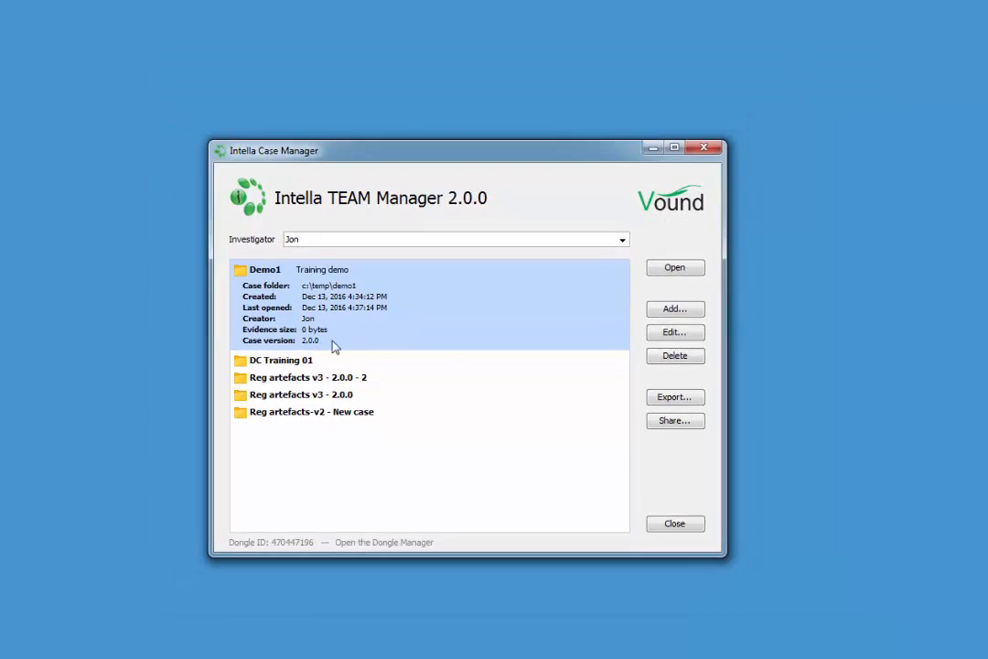
click(646, 274)
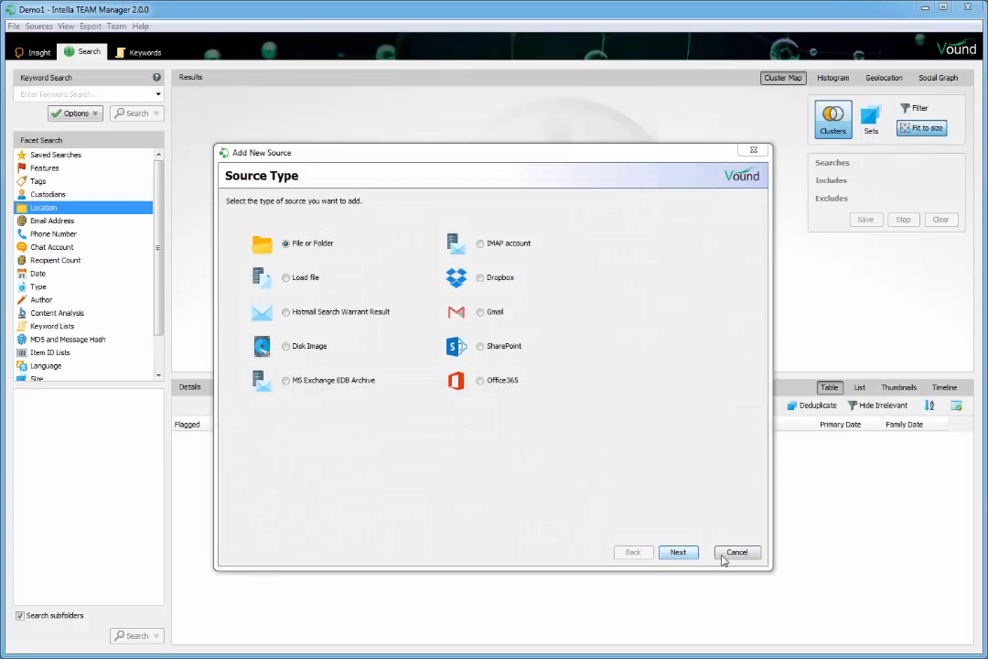
Step: Dismiss the Add New Source wizard, view the case's Key Store and close it without changes
click(732, 552)
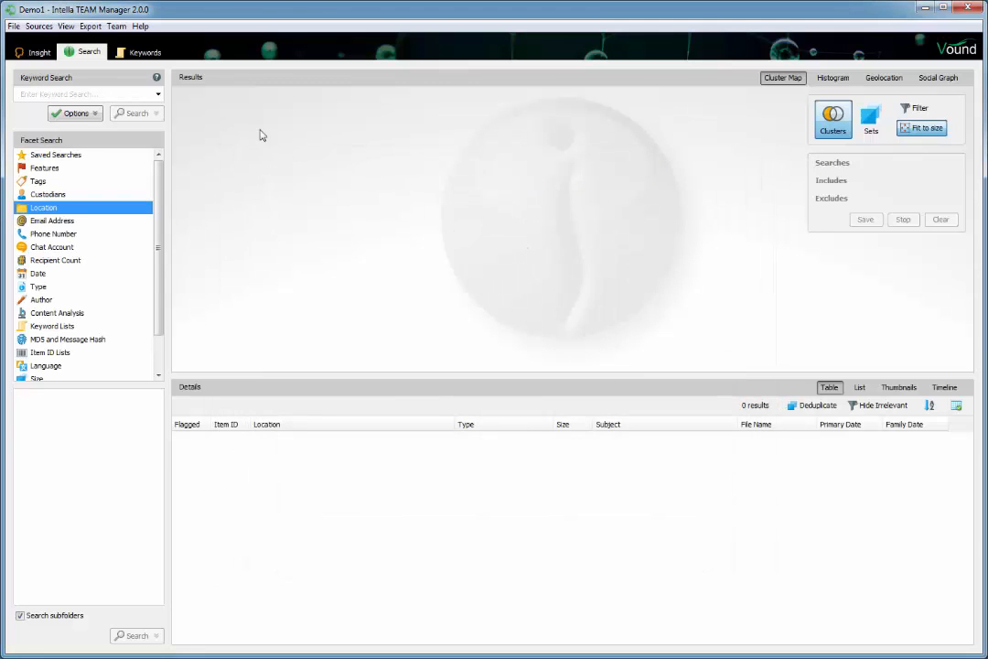
click(13, 26)
click(31, 56)
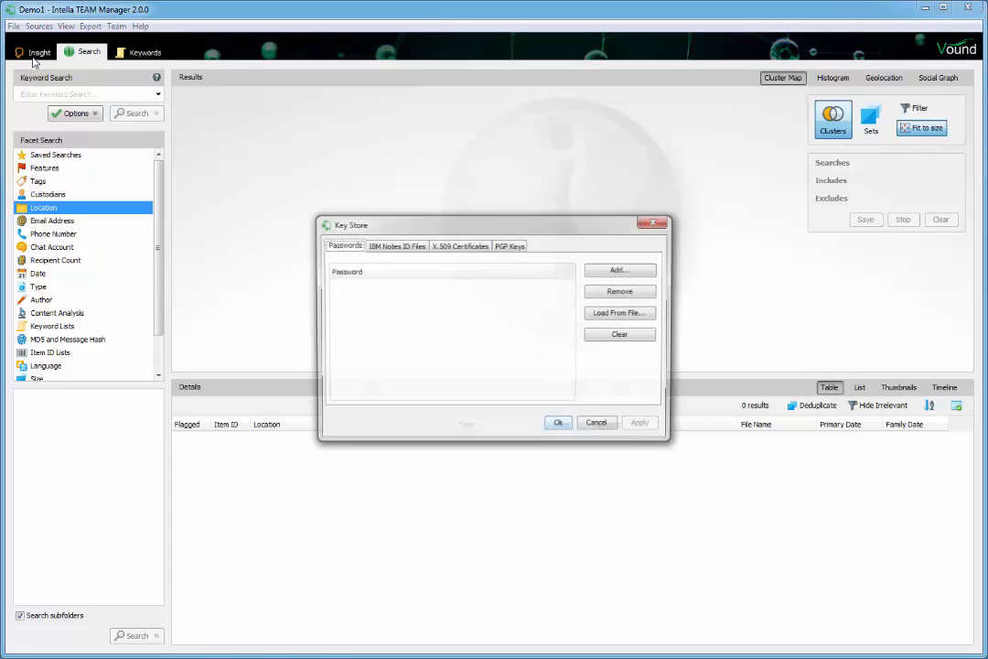
click(599, 425)
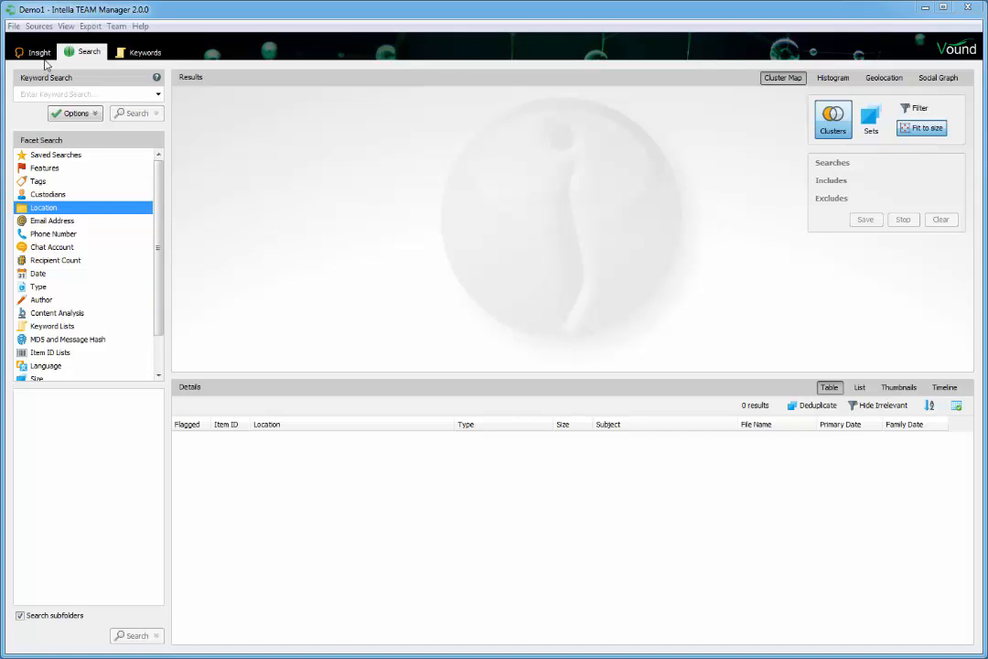
Step: Download the GeoLite2 database through the Geolocation preferences and accept the preferences
click(14, 25)
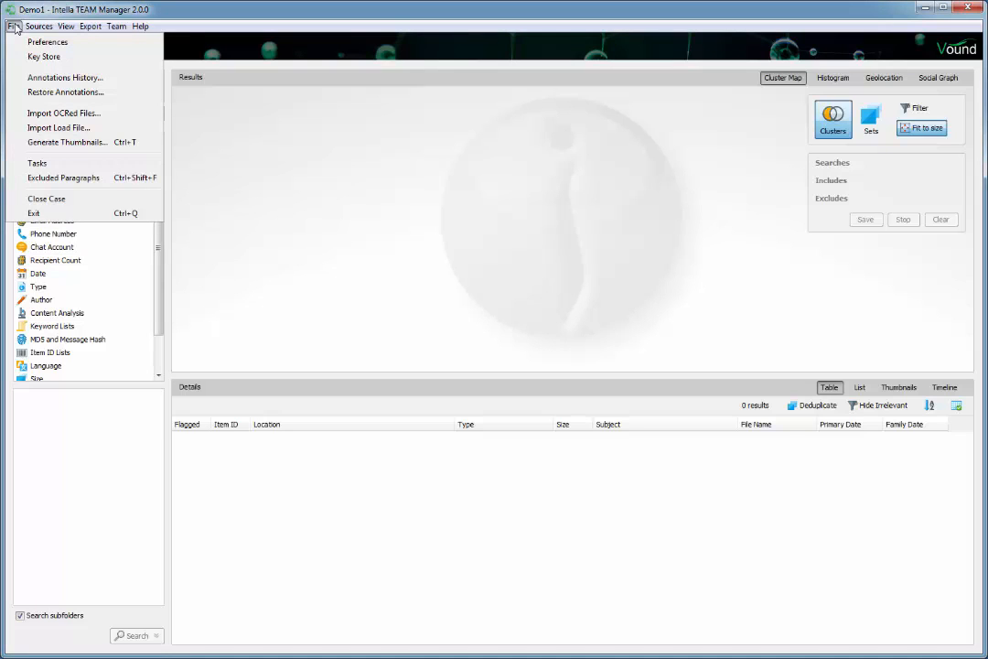
click(36, 43)
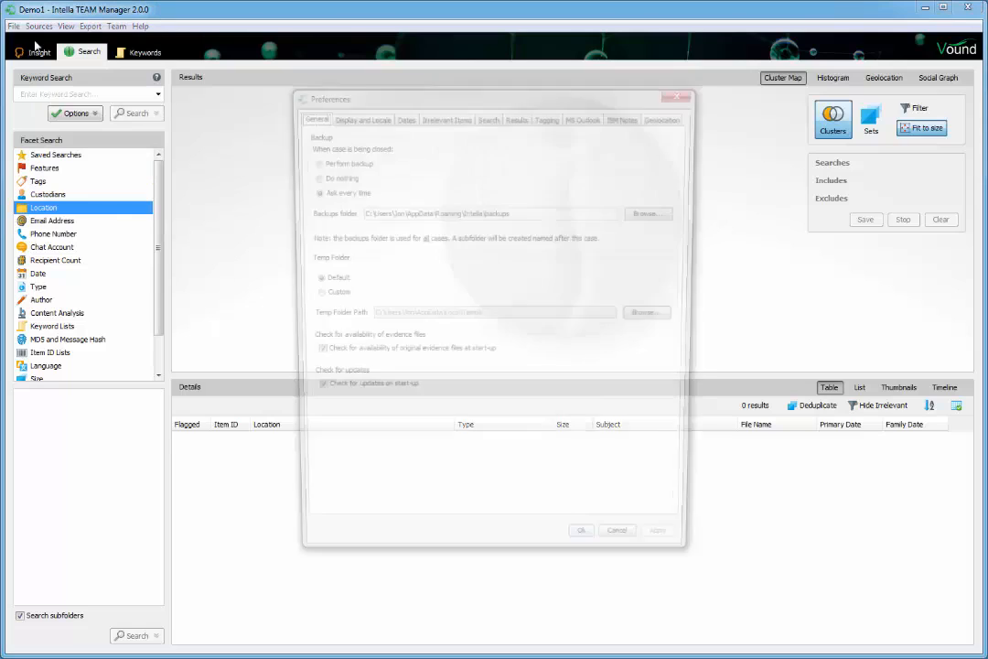
click(657, 120)
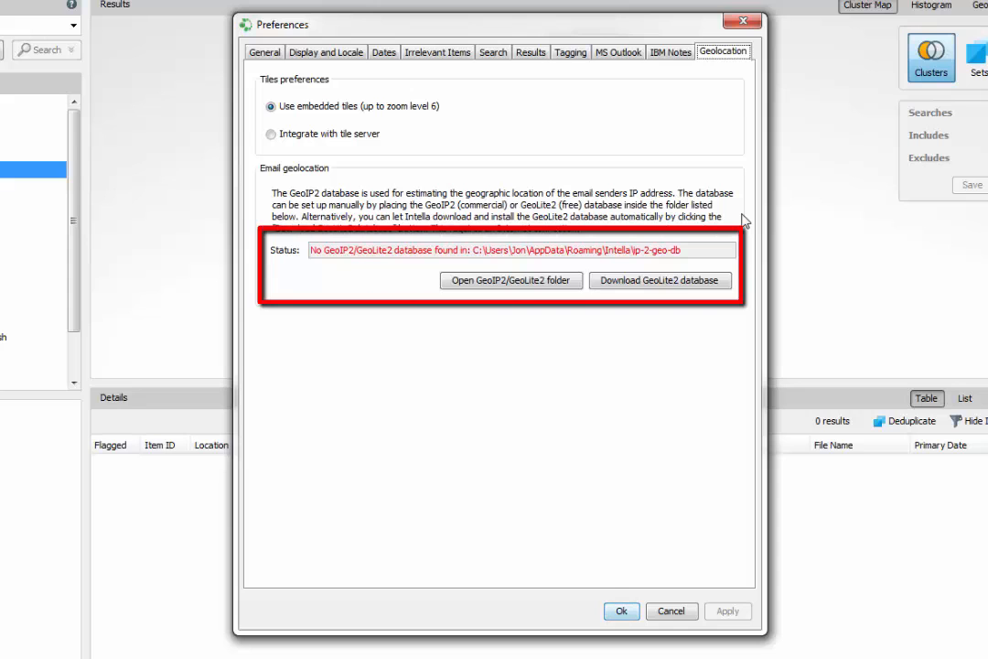
click(709, 282)
click(471, 358)
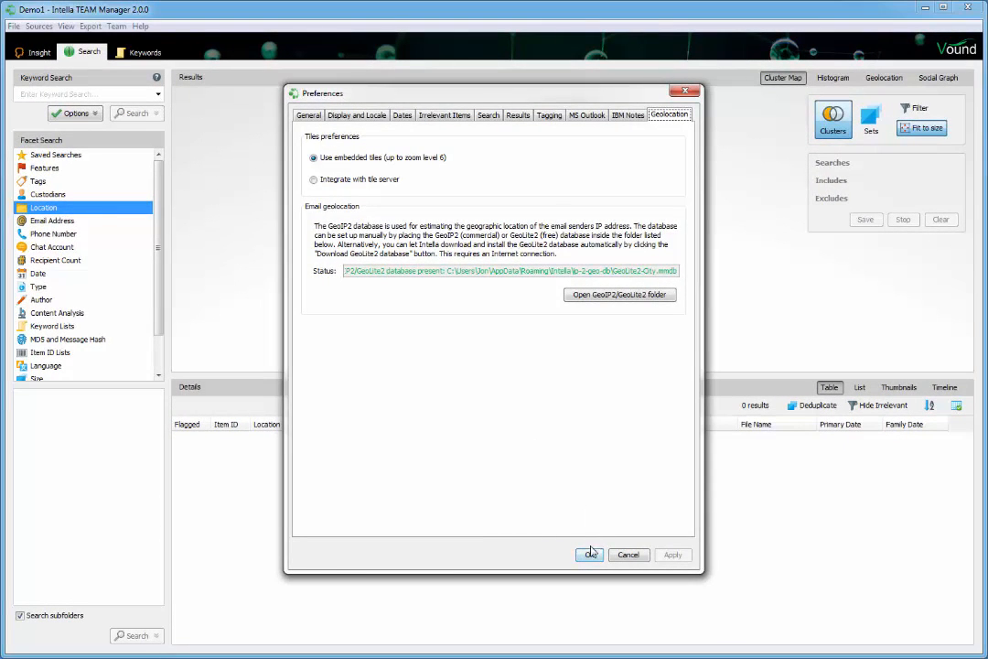
click(589, 555)
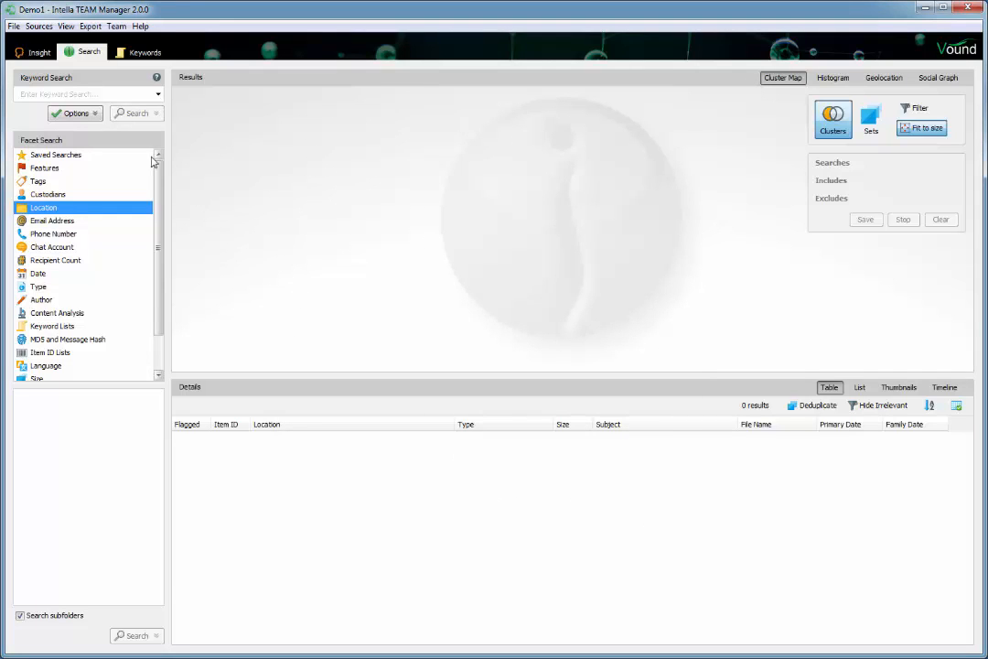
Step: Add a new Disk Image source using Intella_Artifacts_v3.E01 from the Intella_Artifacts_v3 folder and find its remaining image parts
click(39, 26)
click(62, 77)
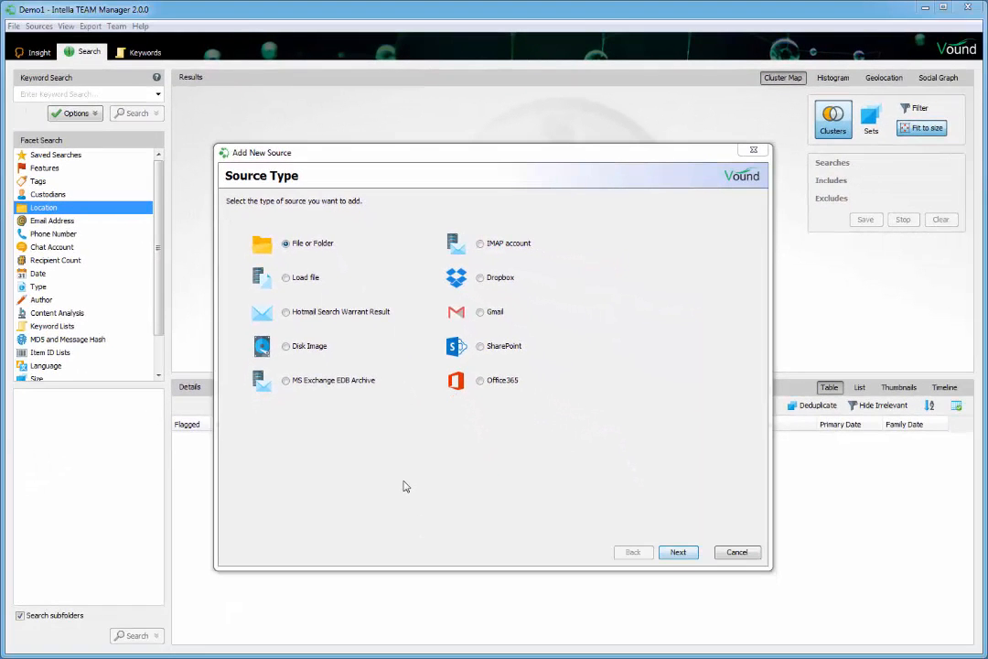
click(303, 346)
click(678, 552)
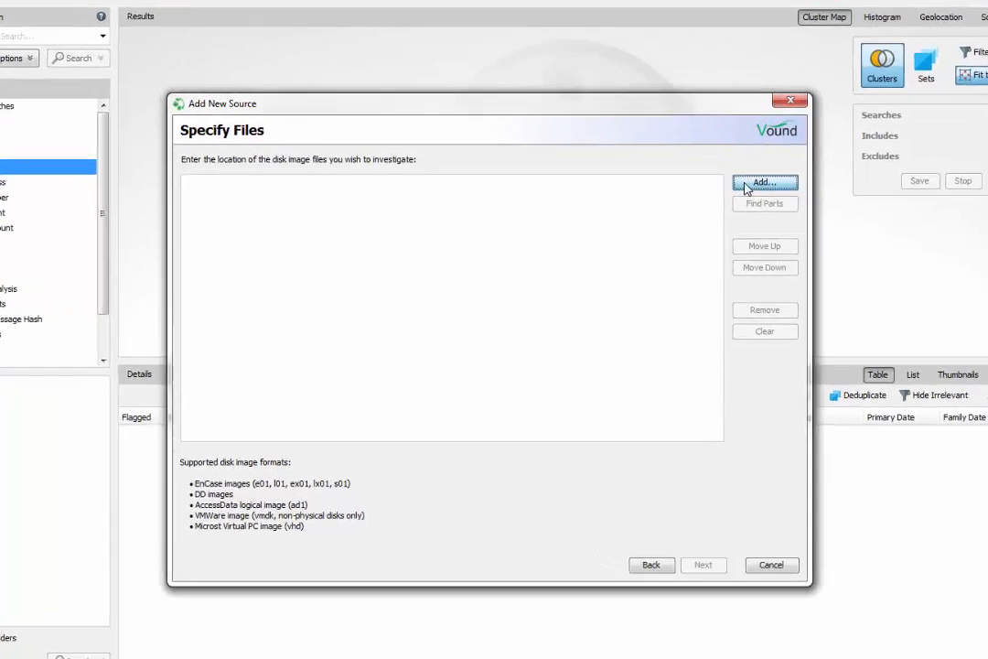
click(712, 223)
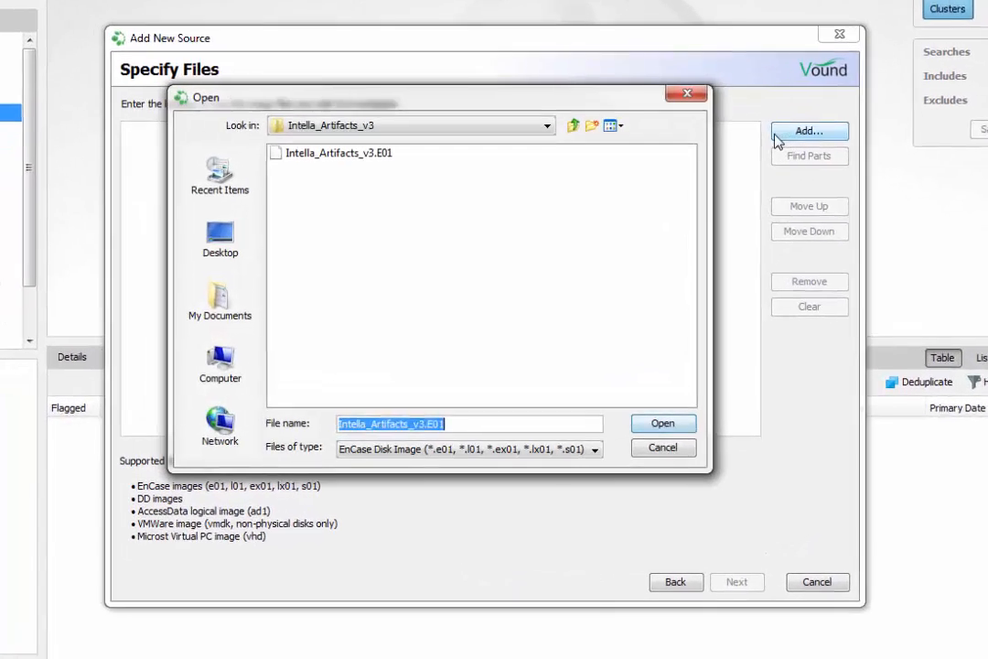
click(376, 157)
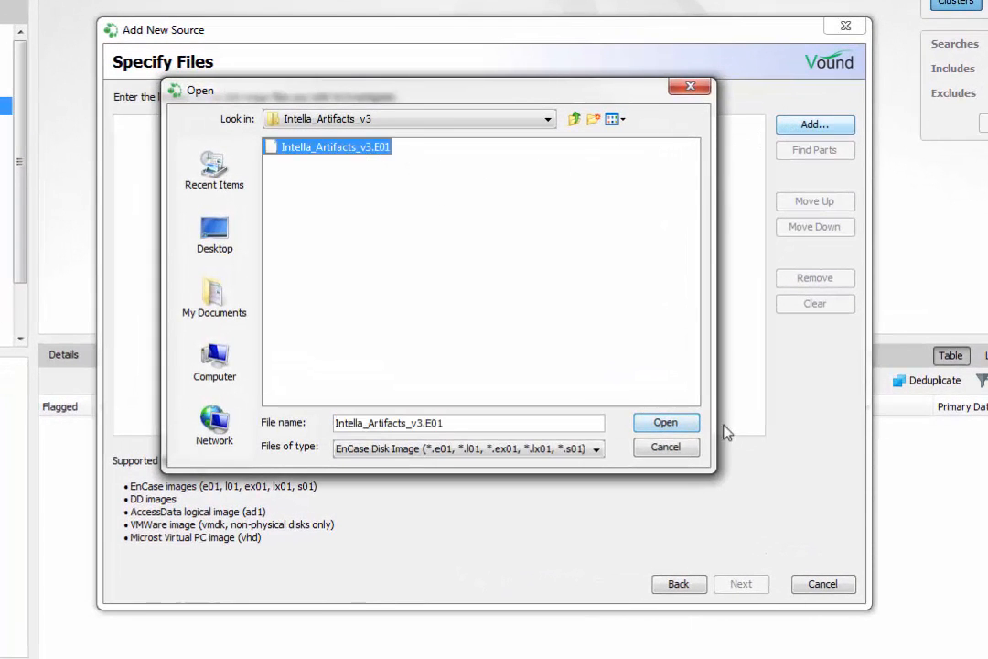
click(666, 422)
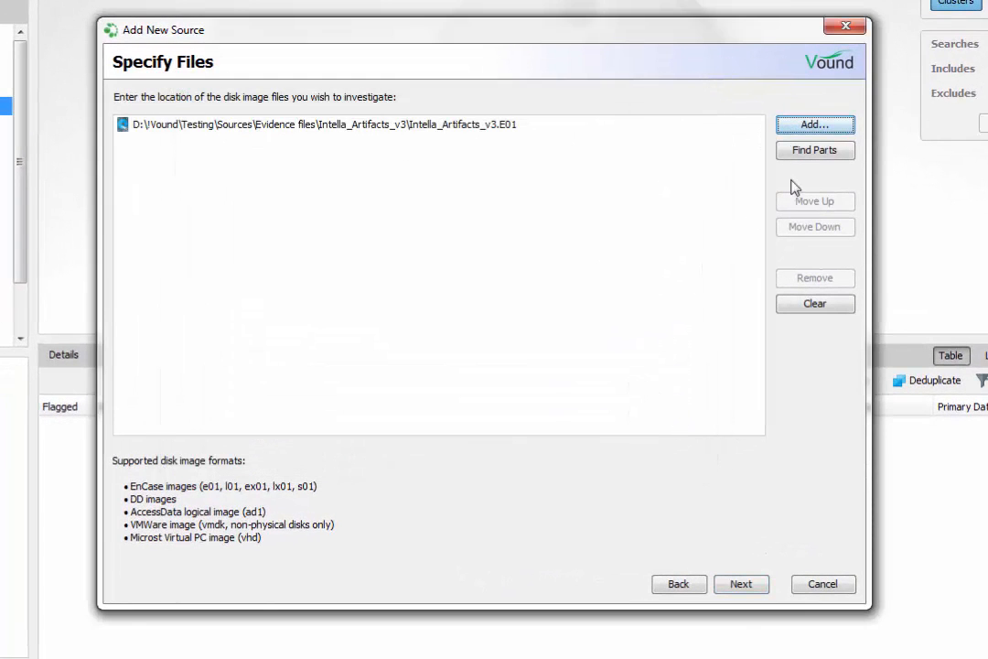
click(802, 157)
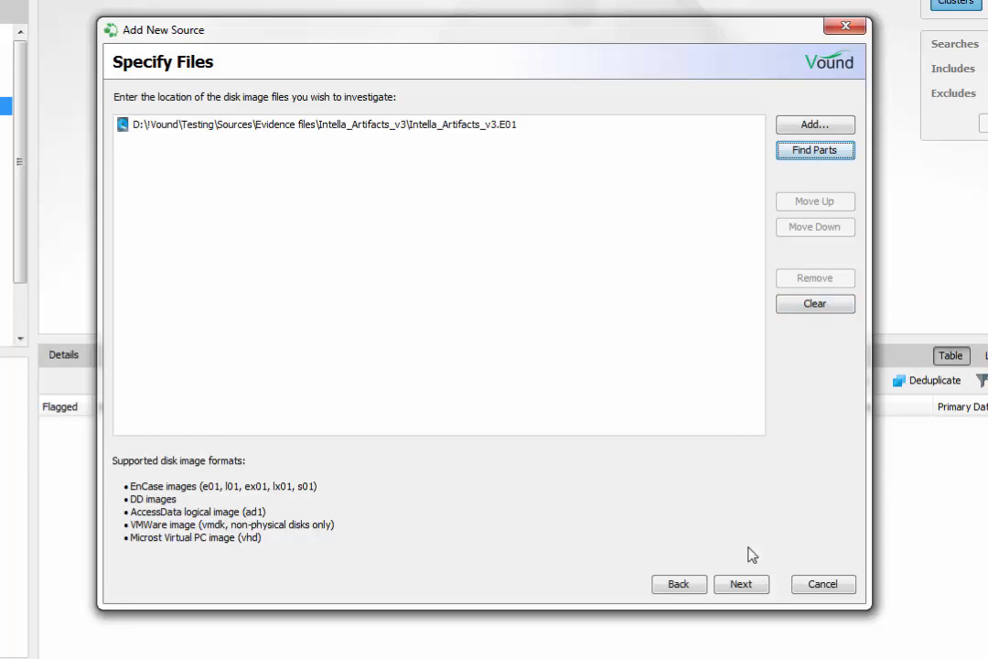
click(741, 586)
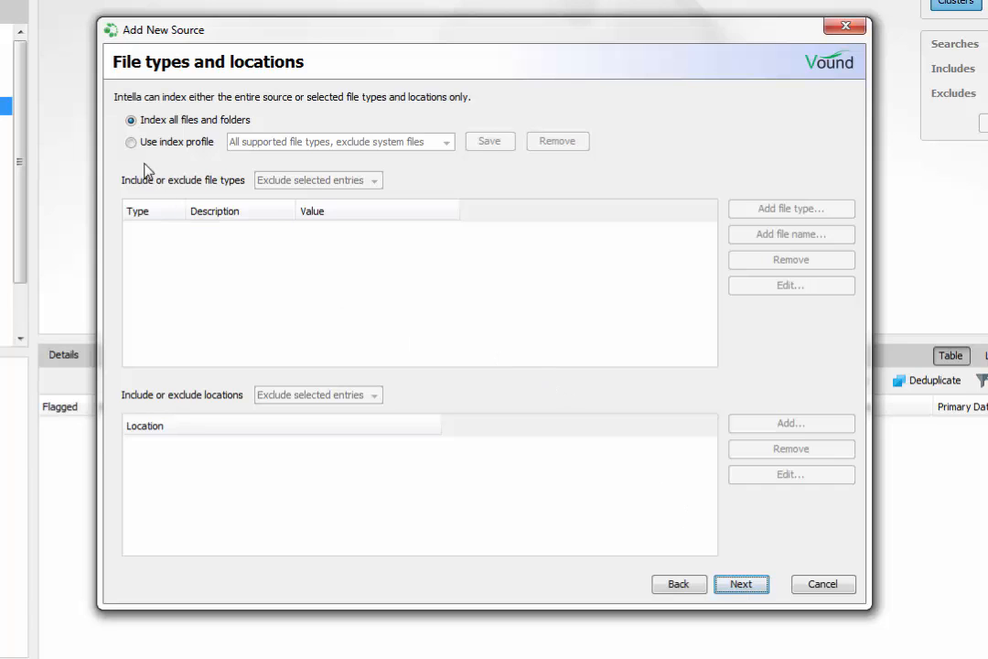
Step: Try the index profile "All supported file types, exclude system files" and check its include or exclude choices for file types
click(133, 146)
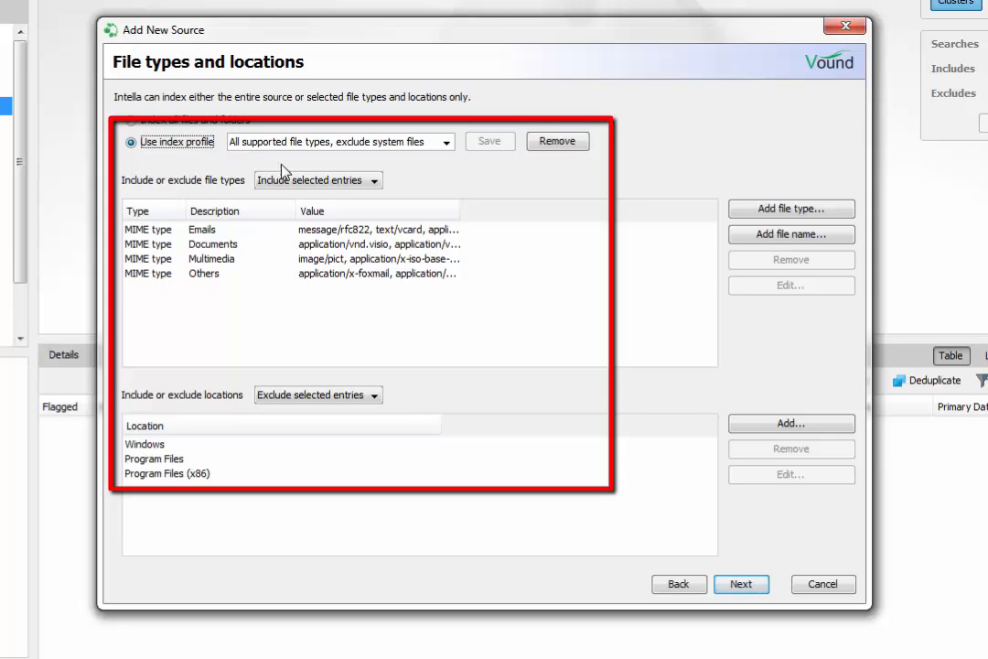
click(374, 182)
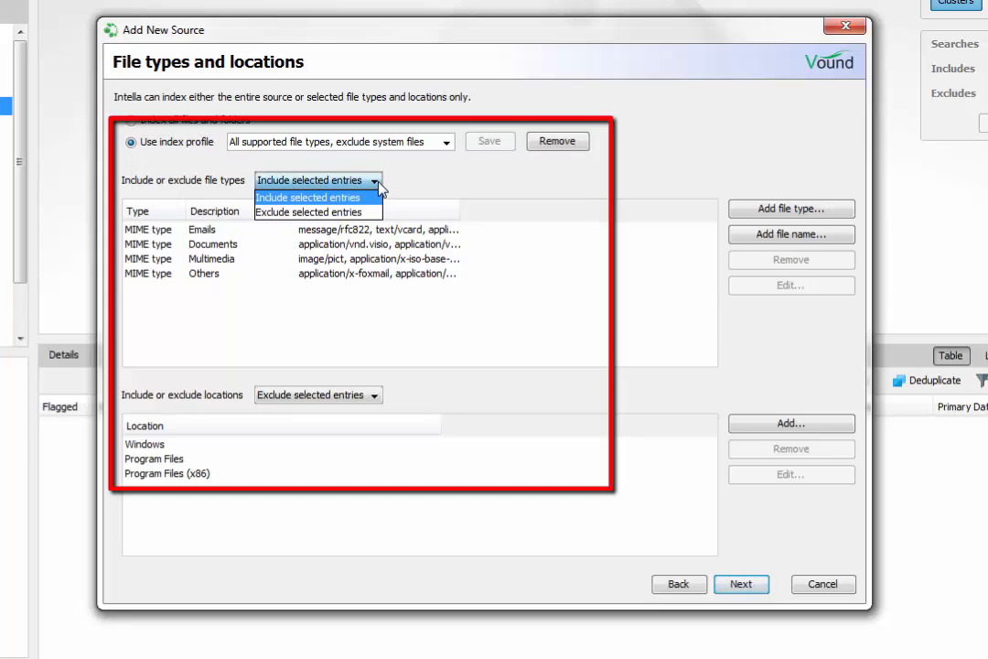
click(379, 185)
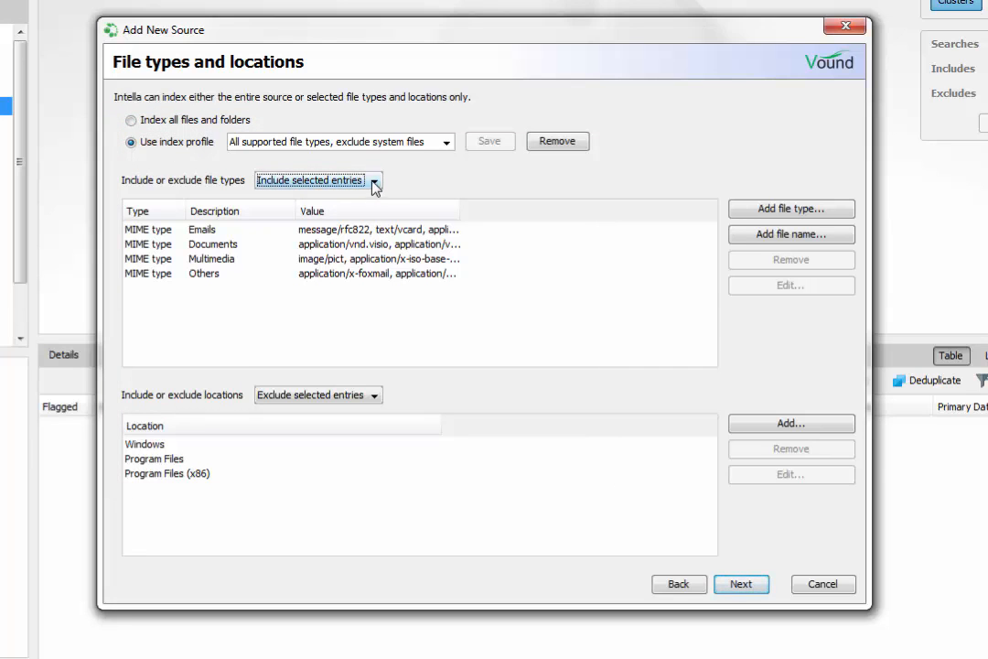
Step: Choose to index all files and folders, keeping the source name Intella_Artifacts_v3.E01, the Auckland time zone and the default item settings
click(163, 123)
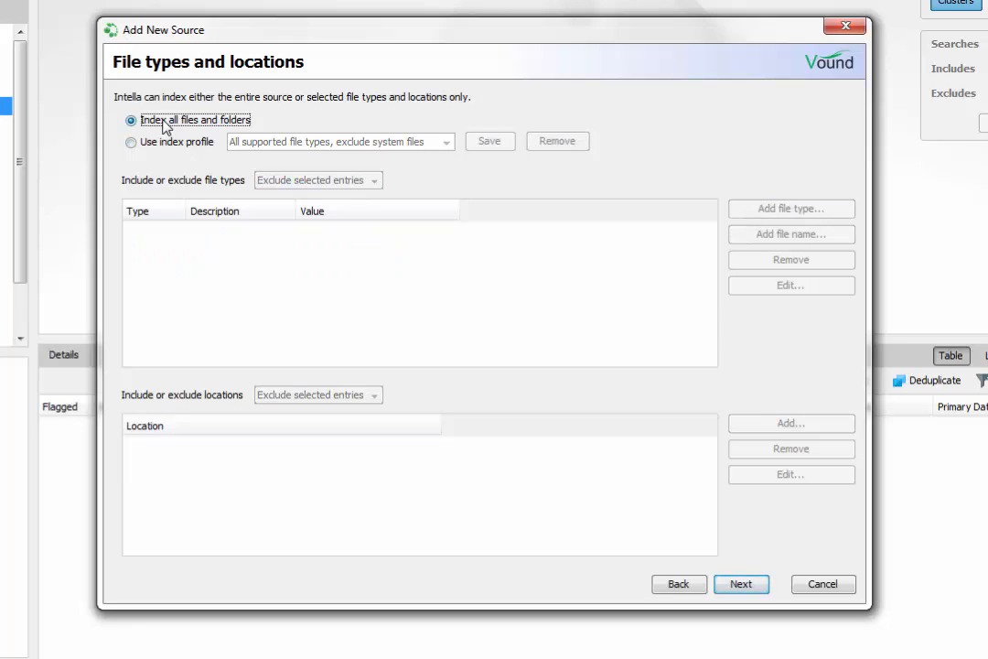
click(737, 587)
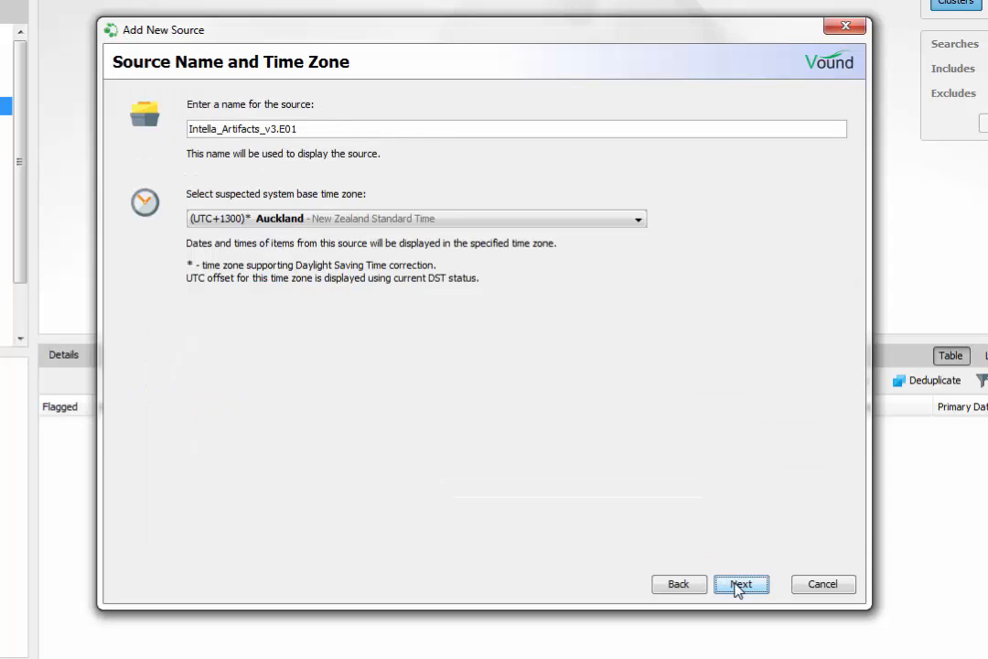
click(376, 130)
click(741, 583)
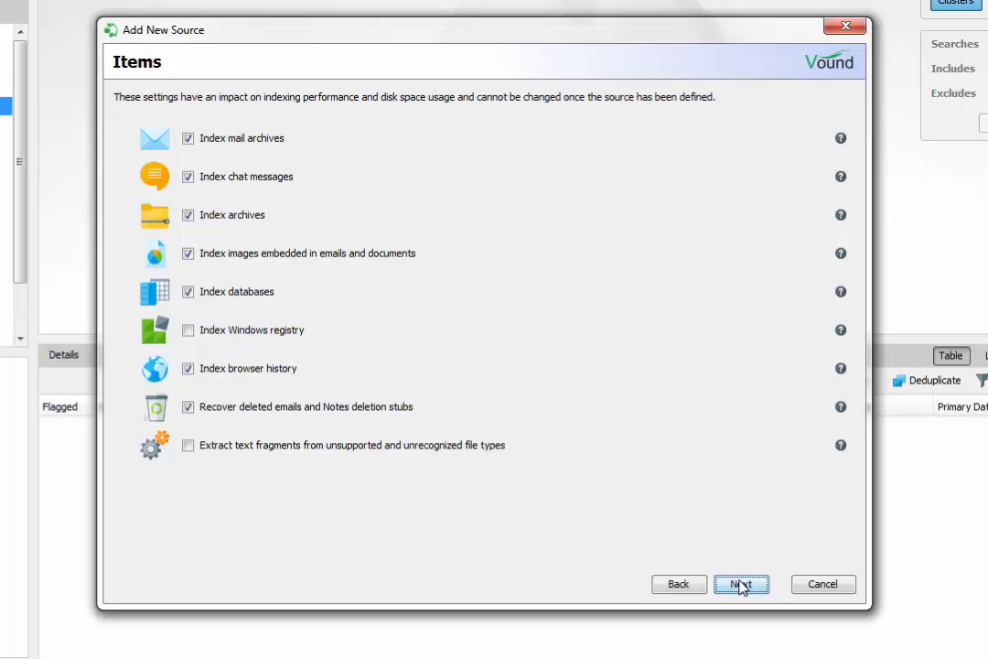
click(741, 584)
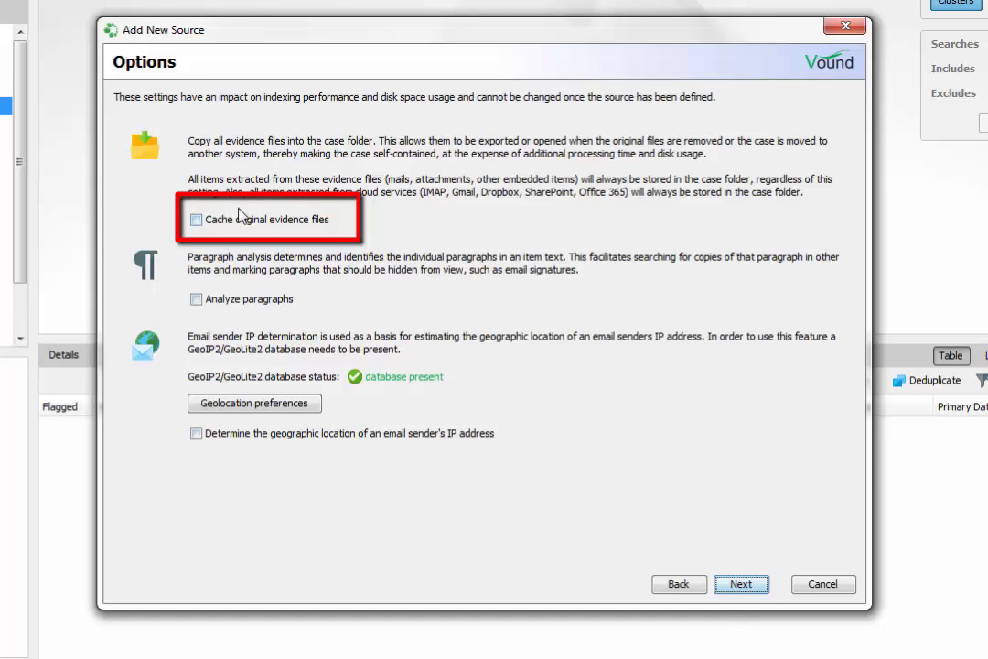
Step: Enable caching of original evidence files, paragraph analysis and geographic location of email senders' IP addresses for the source
click(197, 222)
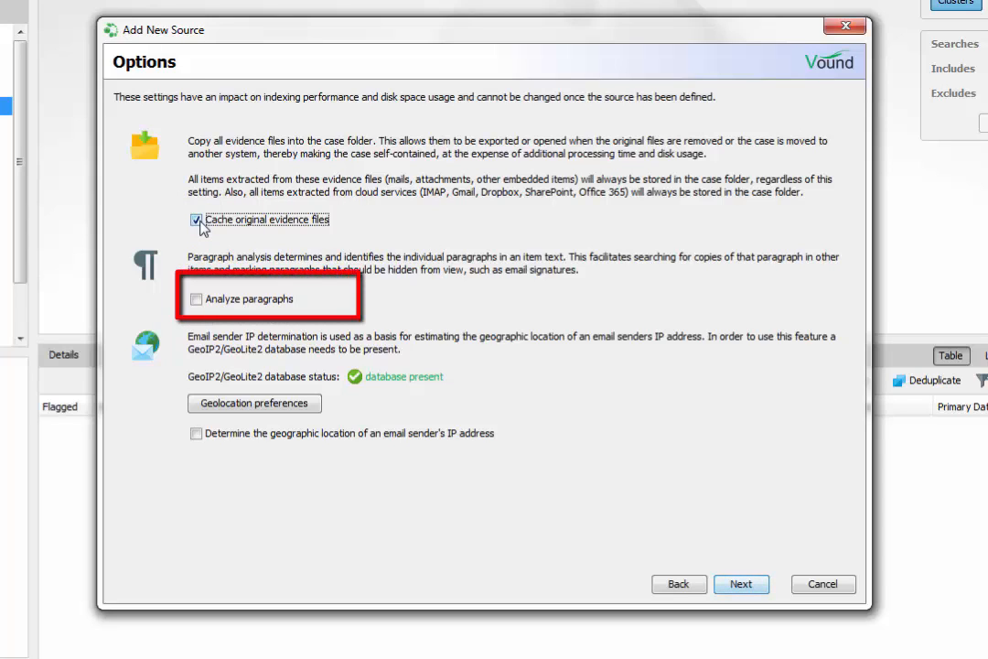
click(196, 299)
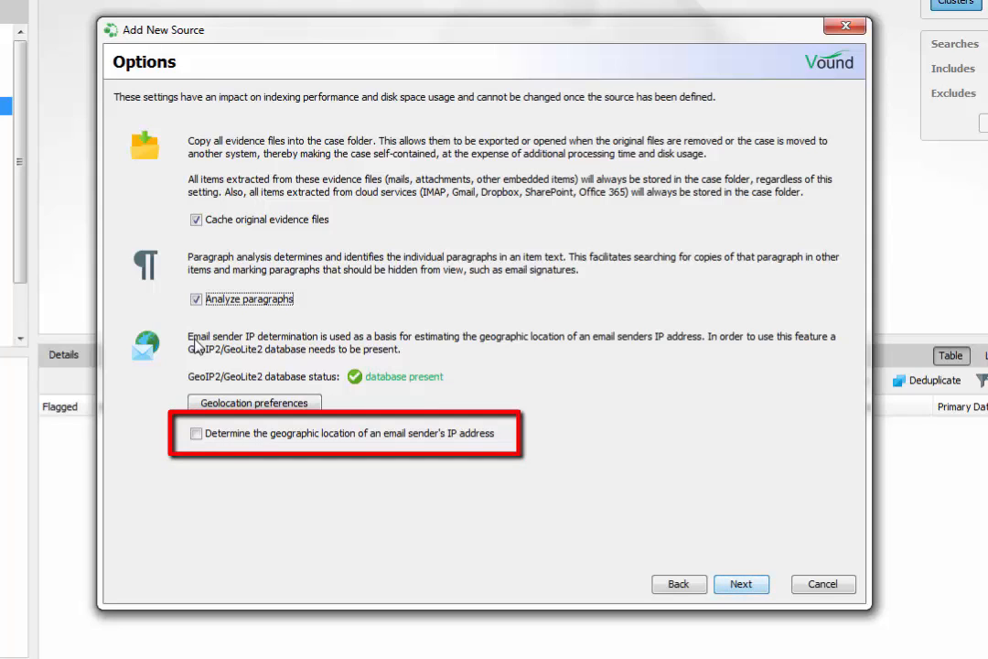
click(196, 434)
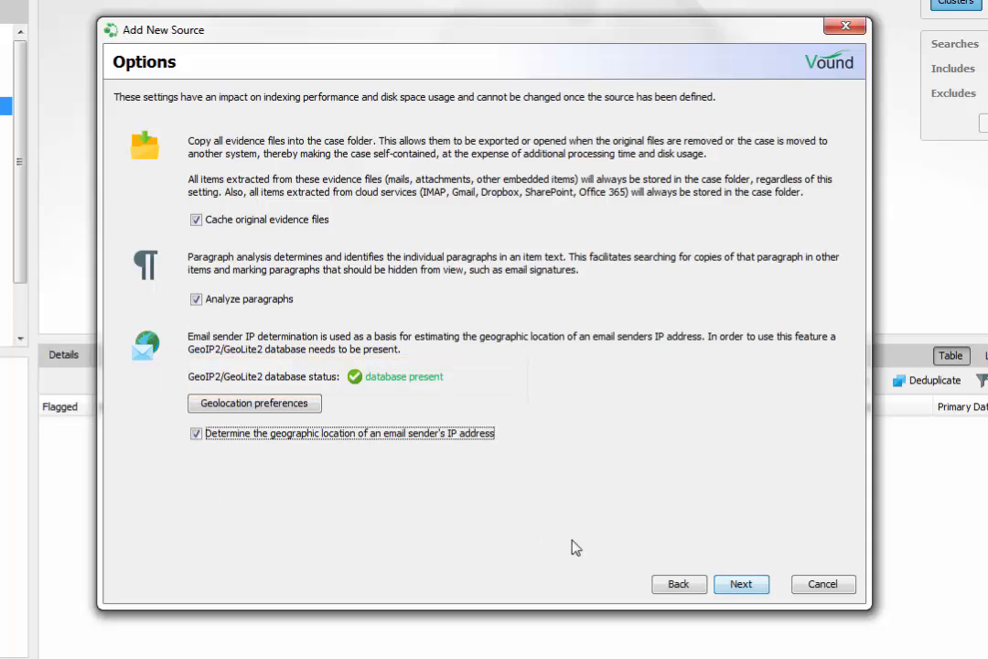
click(752, 590)
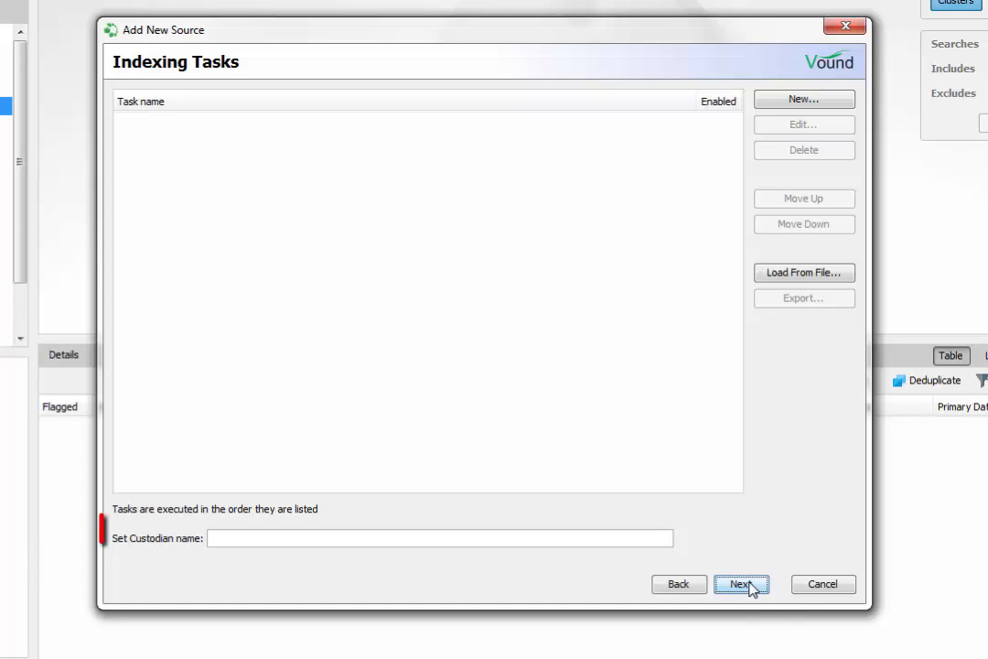
Step: Enter the custodian's name for the source and create a new indexing task named "KWS - Look"
click(421, 539)
text(Bob)
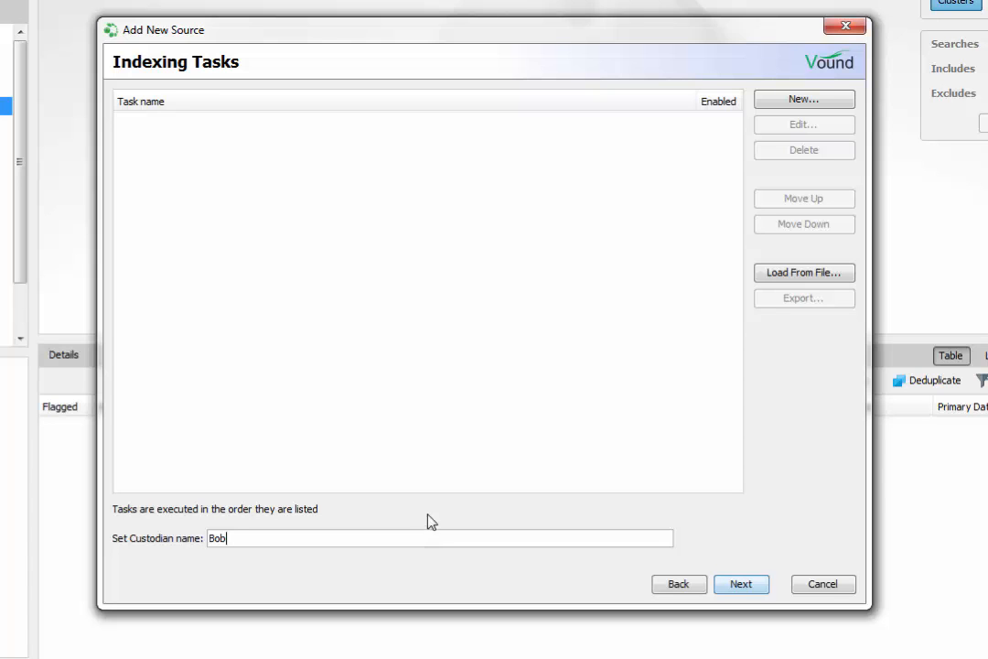
click(785, 101)
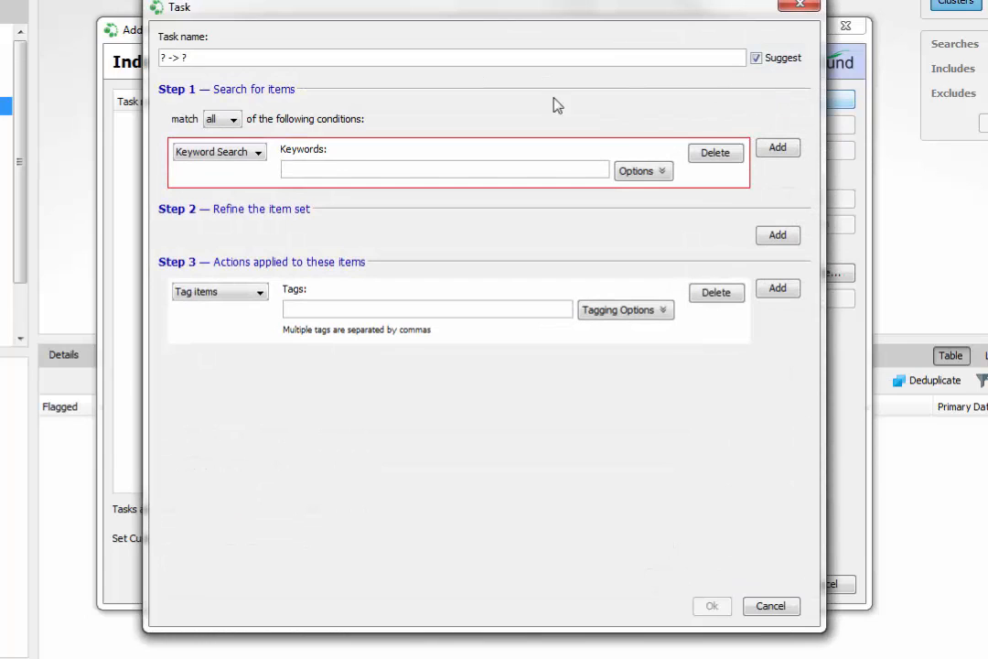
triple_click(226, 55)
text(KWS - Loo)
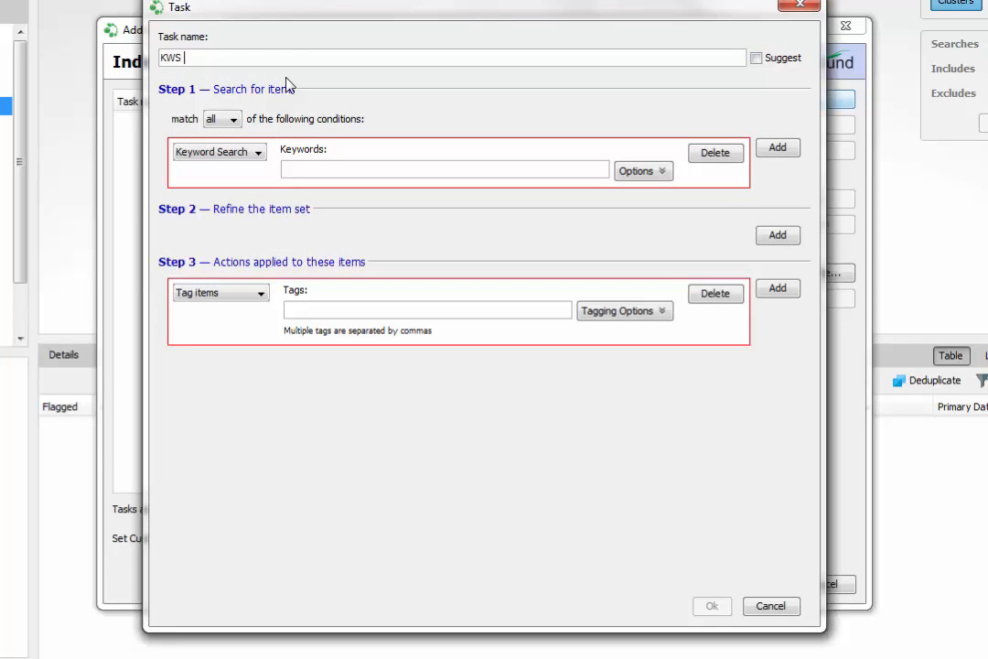
text(k)
Step: Set the task to search for the keyword "look", deduplicate results and tag items "01 KWS - look", and complete the source definition
click(309, 170)
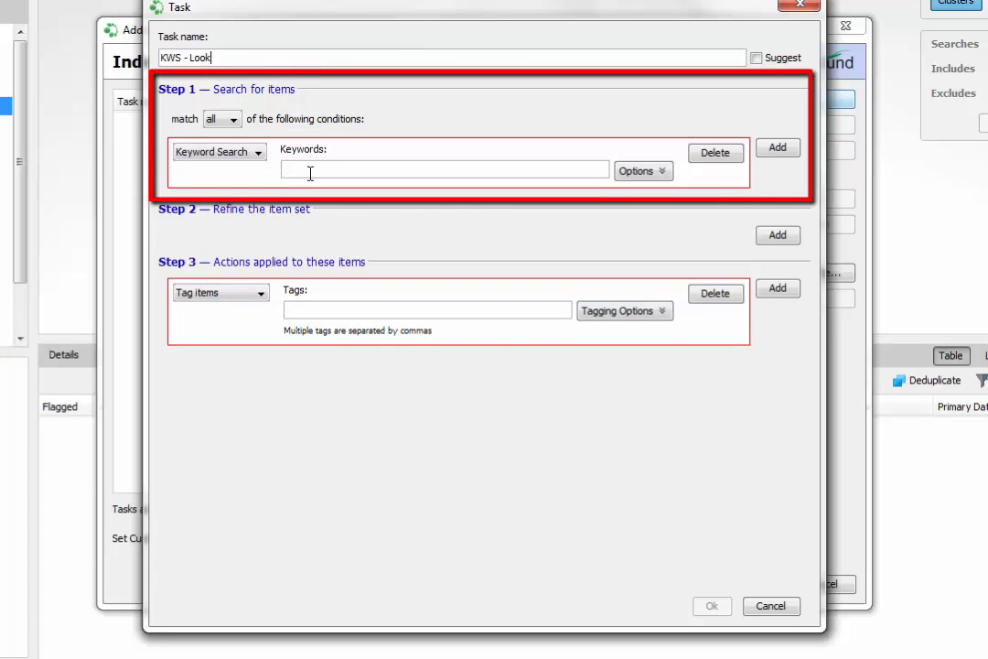
text(look)
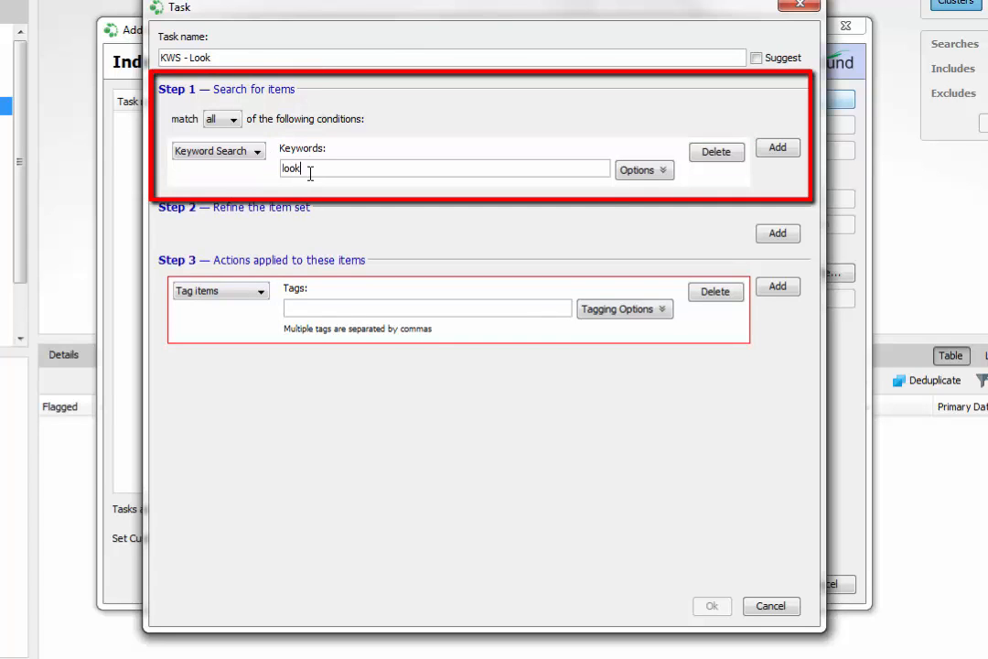
click(768, 236)
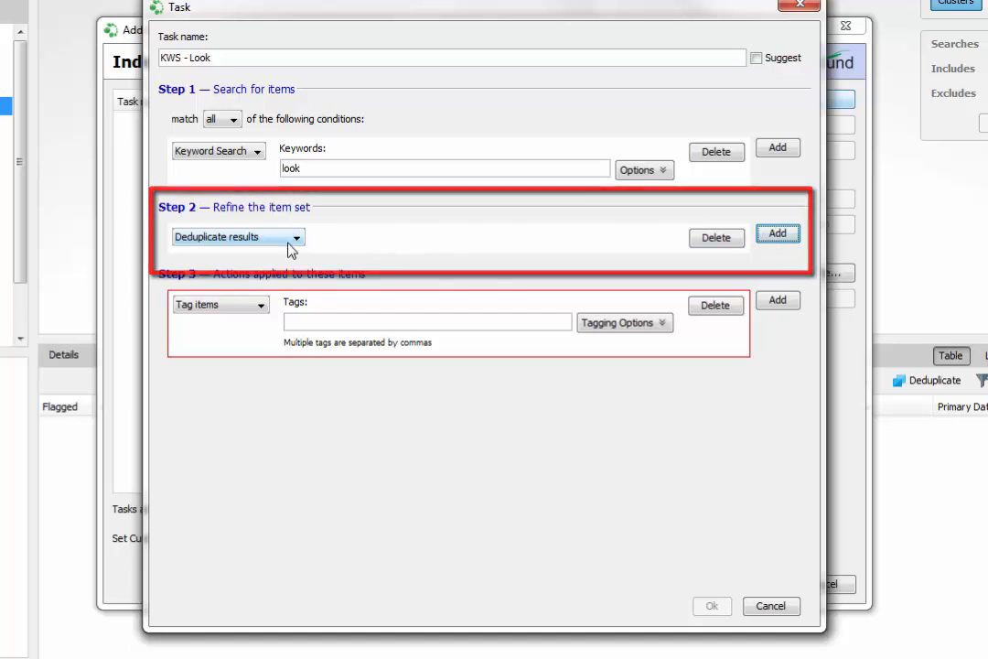
click(306, 321)
text(01 KWS - look)
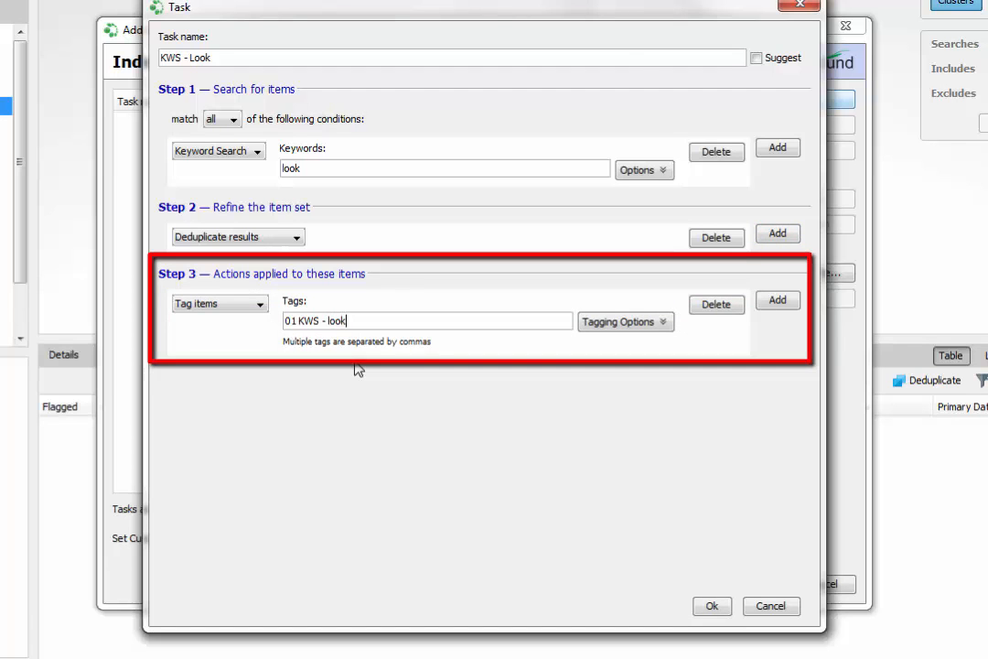
click(692, 604)
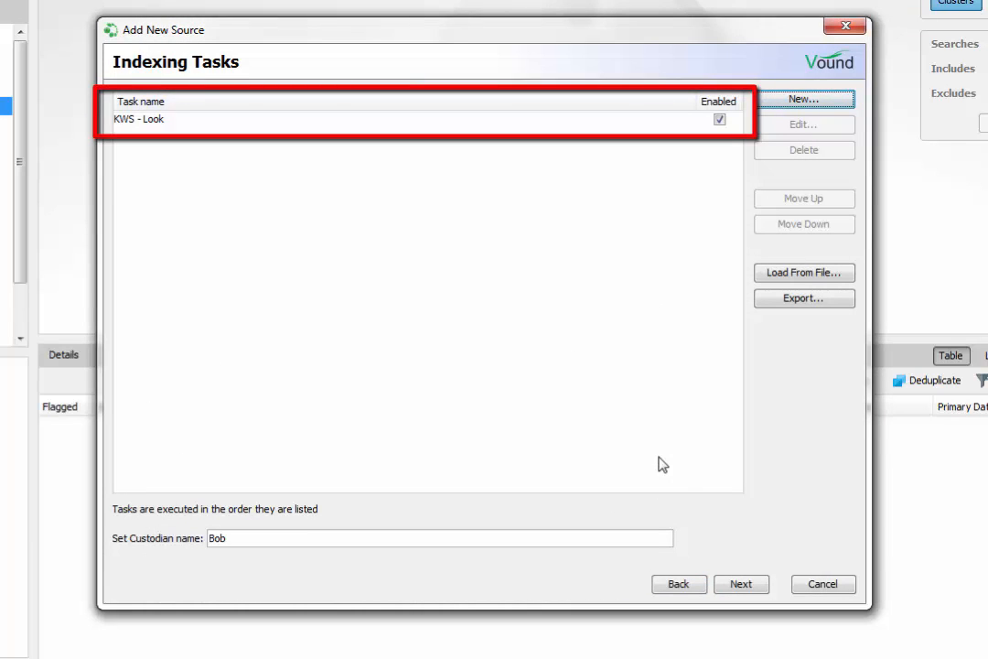
click(742, 585)
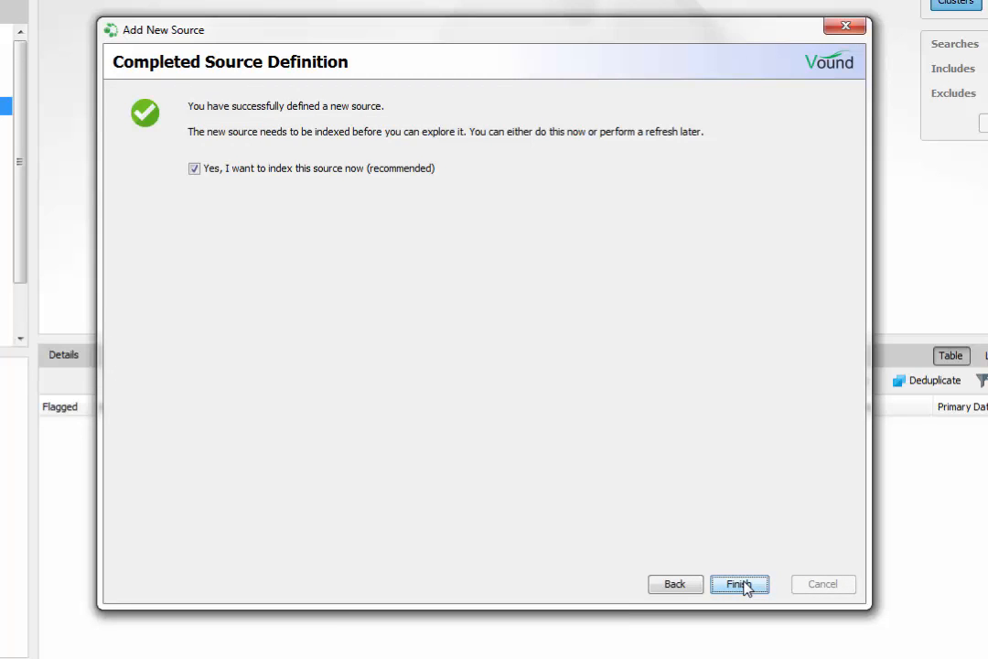
Step: Index the new source immediately and review its indexing speed, unique items per type and tasks
click(740, 585)
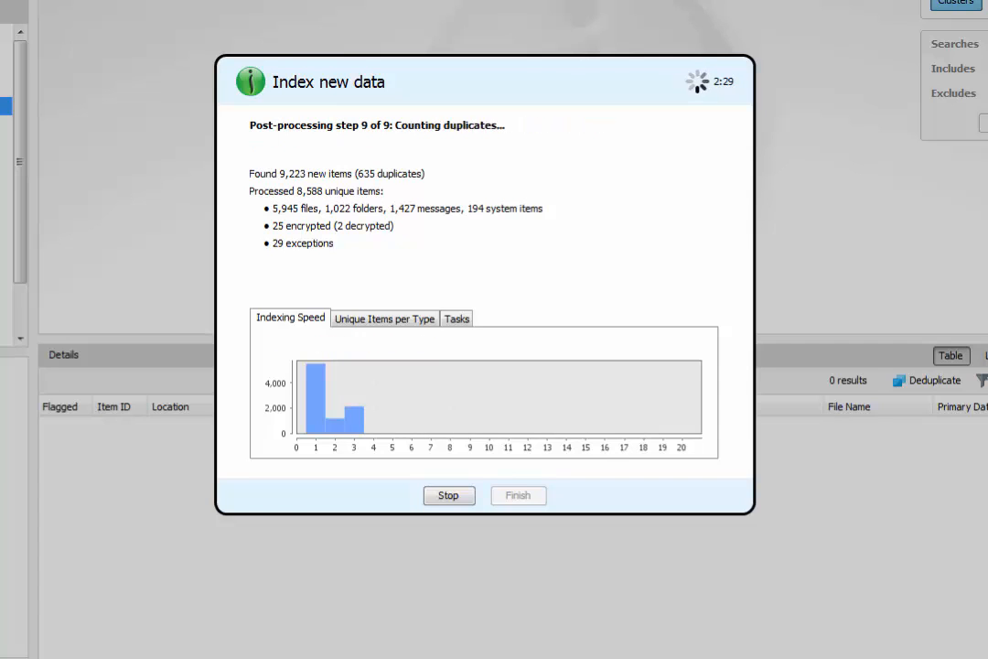
click(304, 321)
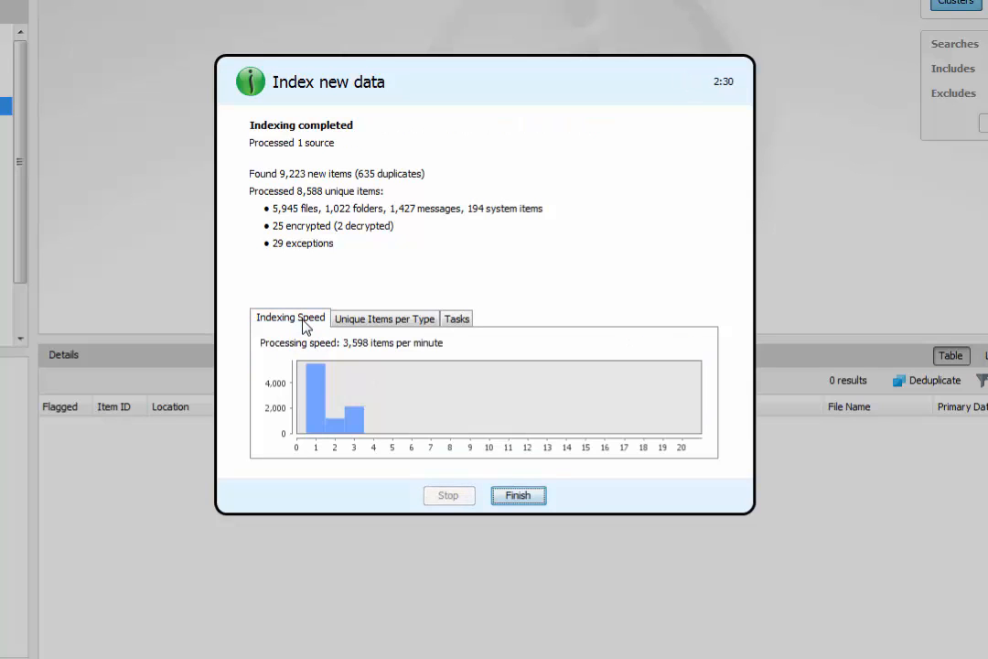
click(352, 322)
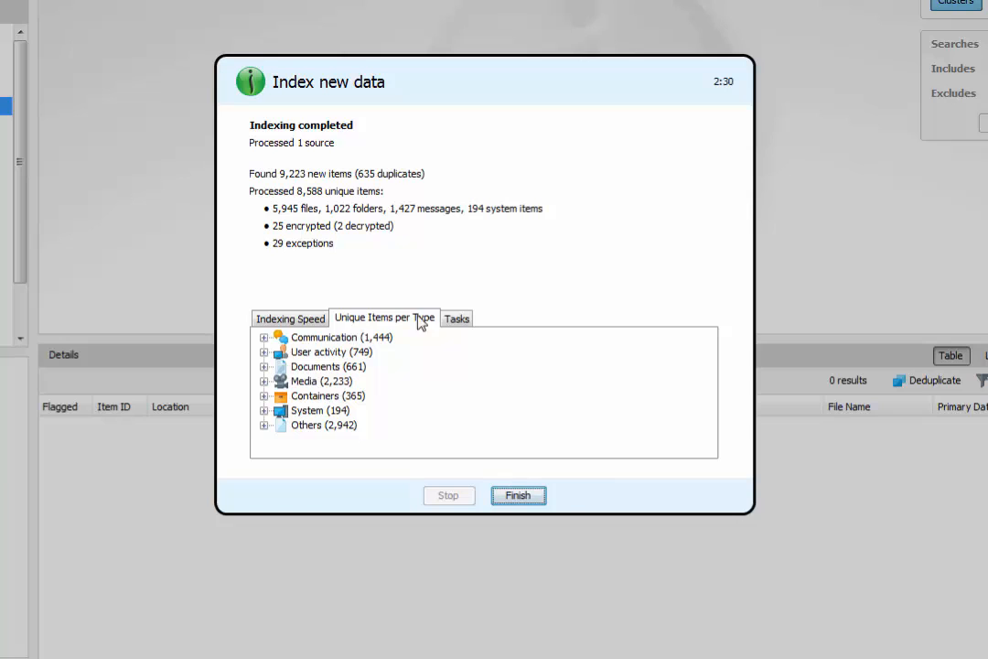
click(457, 319)
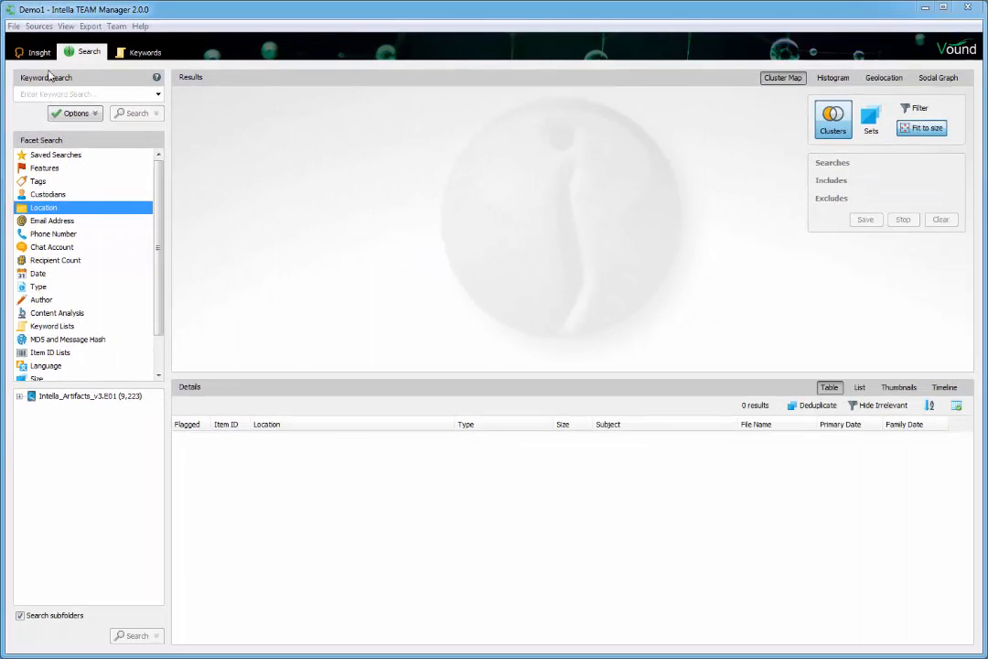
Step: Review the general and the display and locale settings in the preferences
click(14, 26)
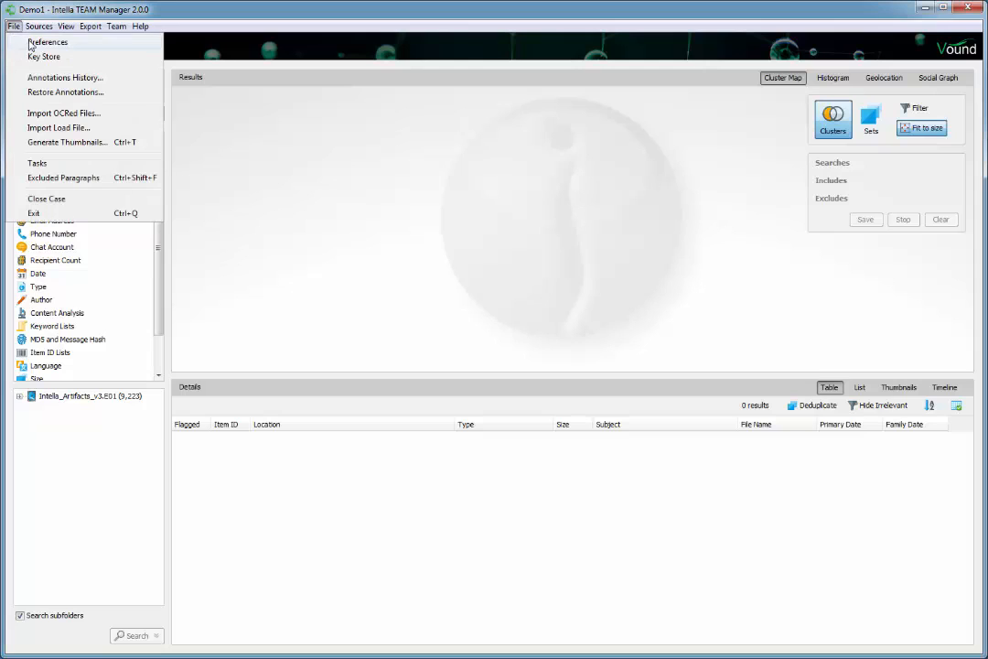
click(42, 42)
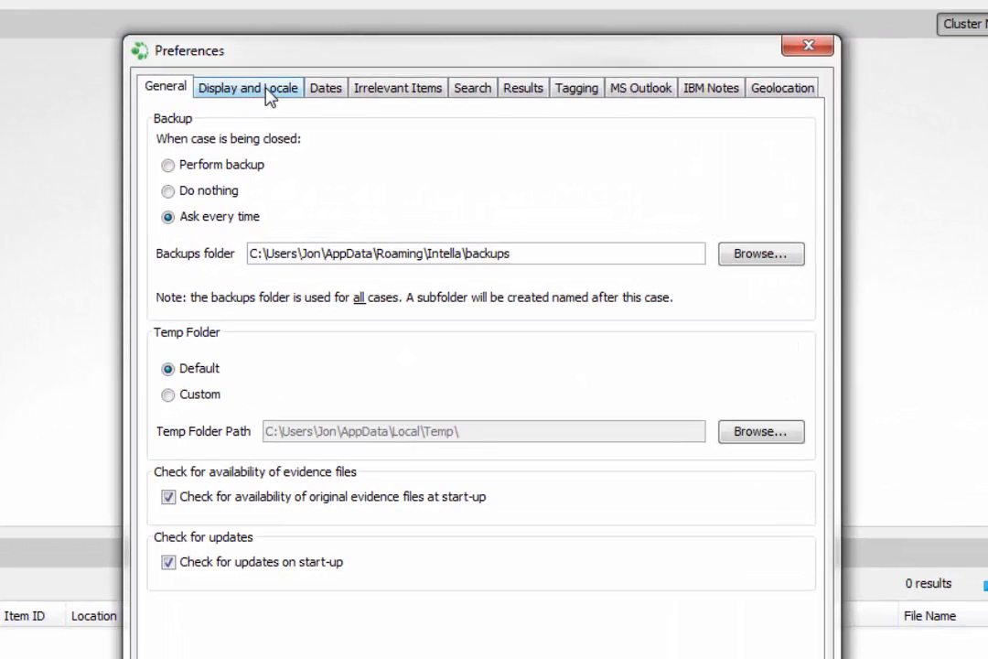
click(269, 95)
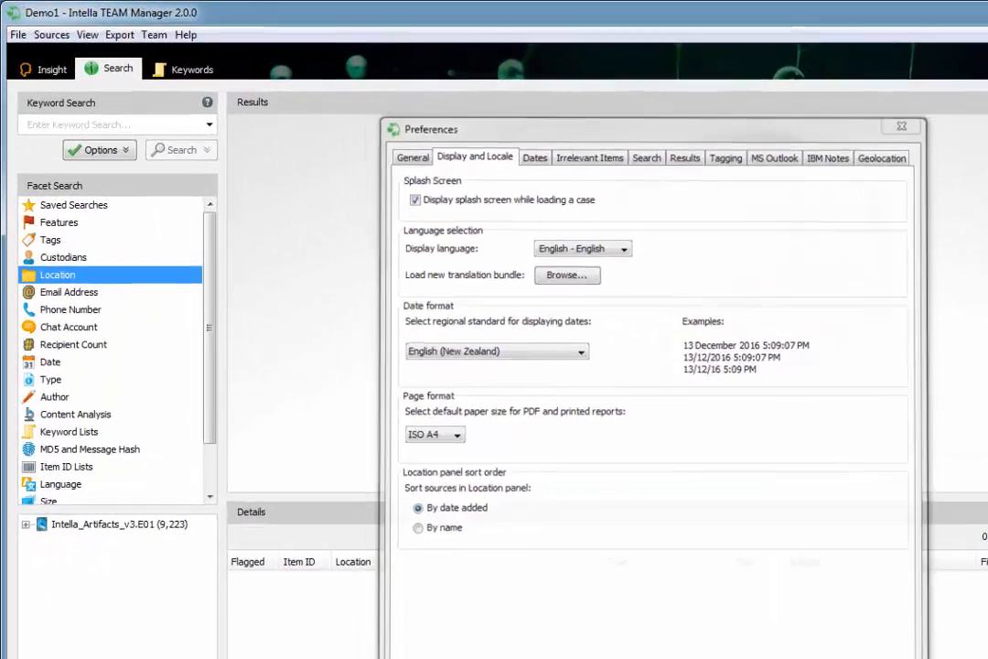
click(589, 553)
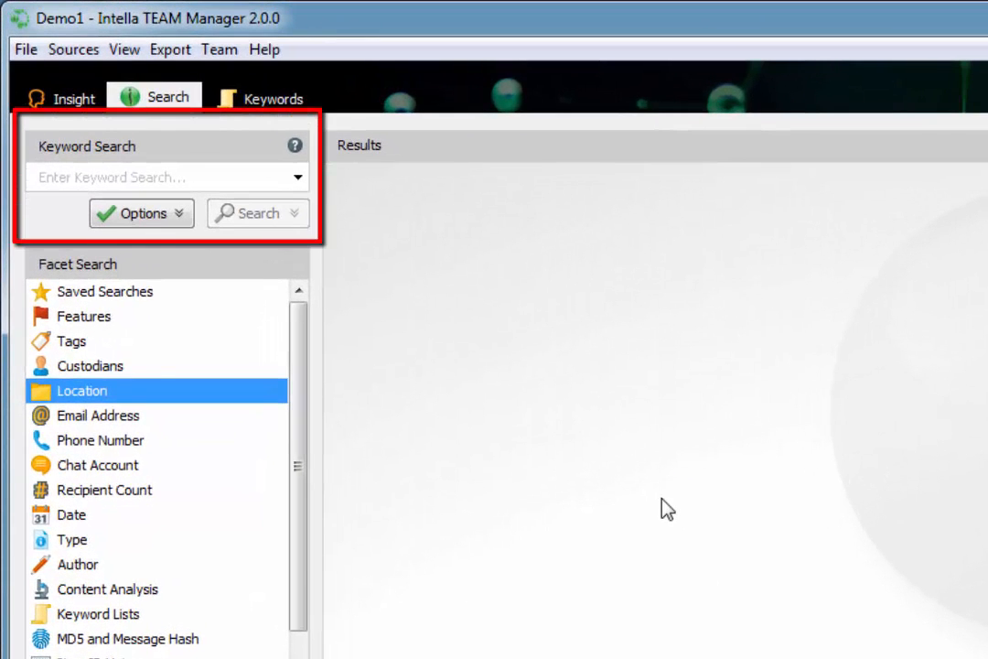
Step: Run a keyword search for "look" and a second one for the capitalised "Look"
click(272, 178)
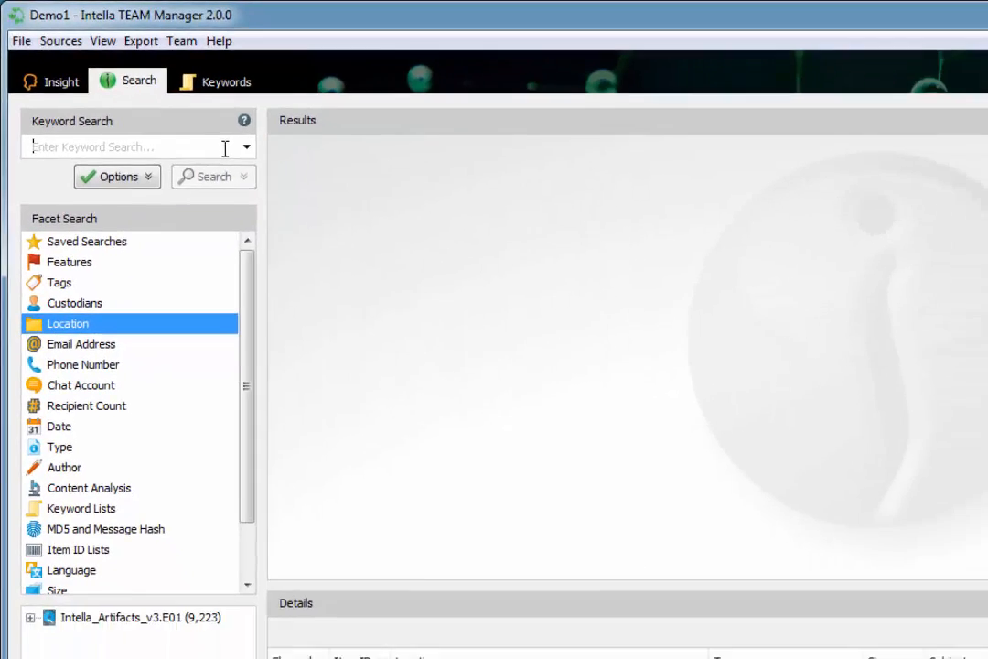
text(look)
key(Return)
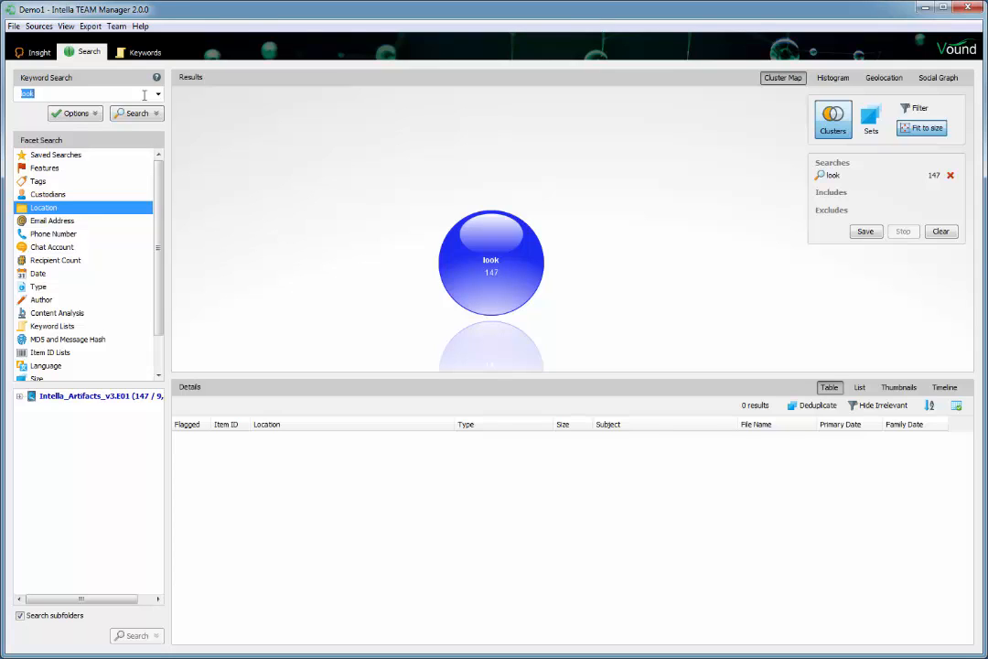
key(BackSpace)
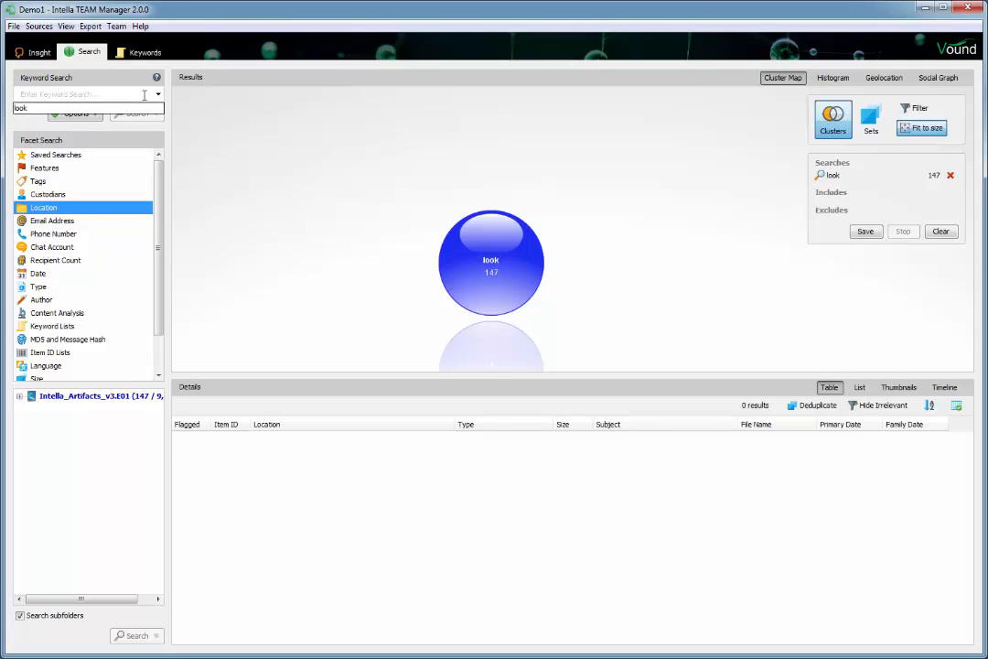
text(Look)
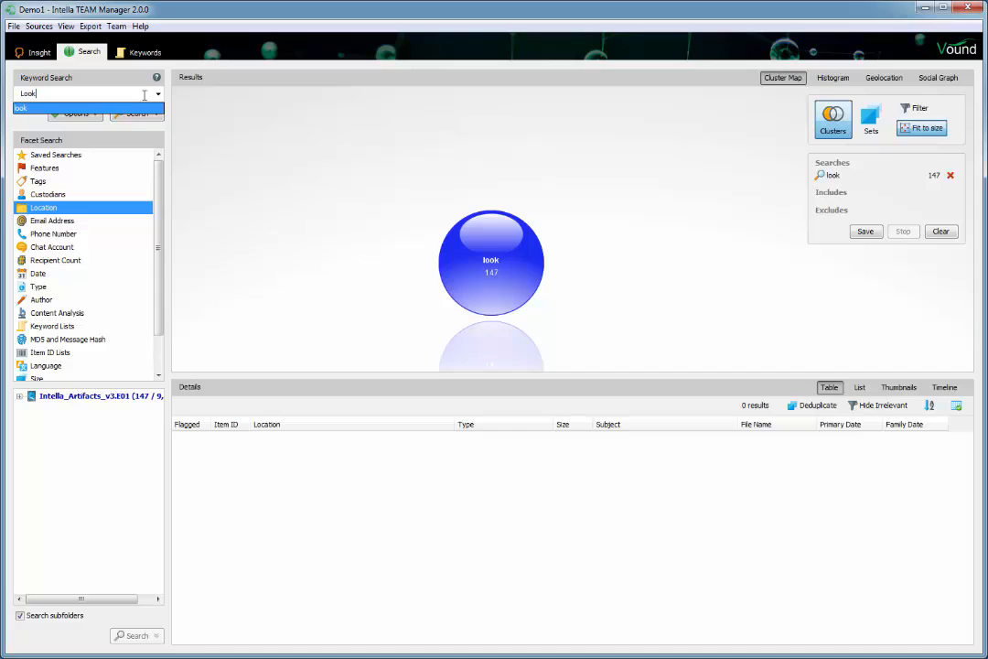
key(Return)
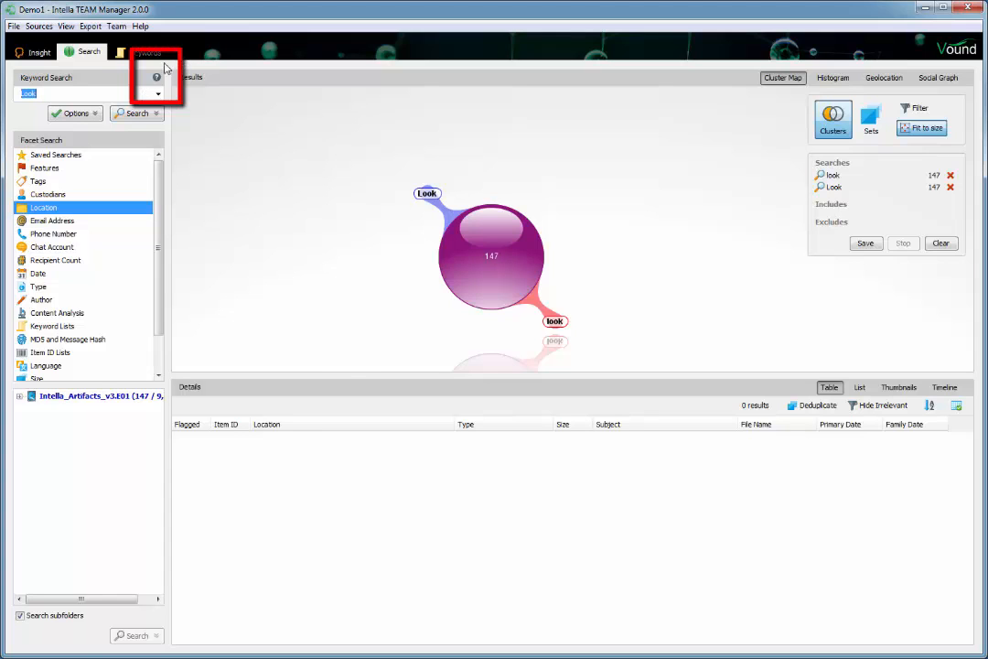
Step: Read through the Keyword Search Quick Reference in an enlarged window and close it
click(156, 78)
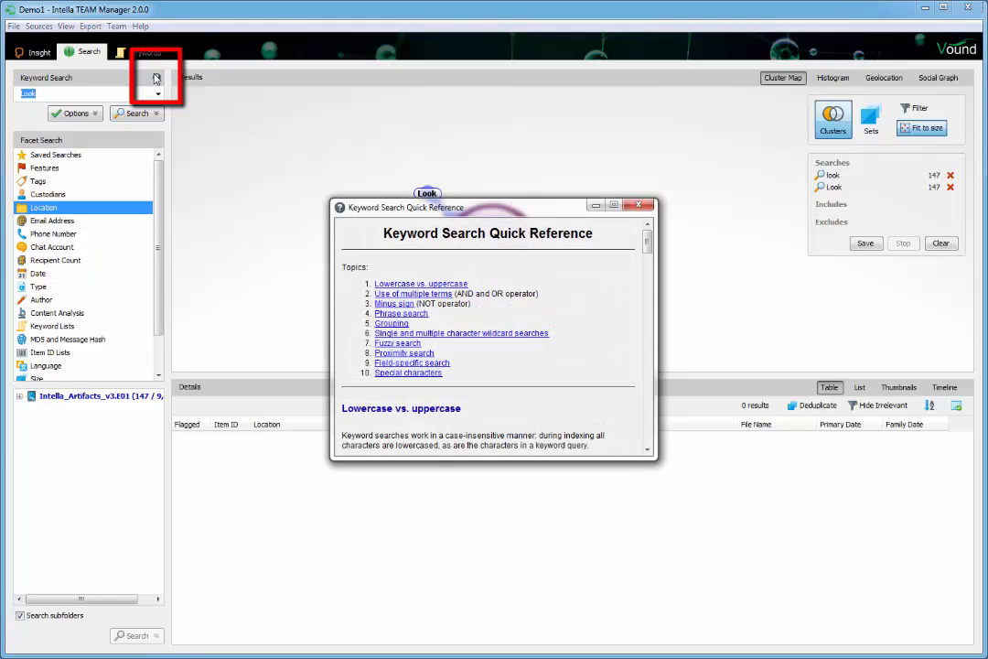
drag(361, 209, 239, 87)
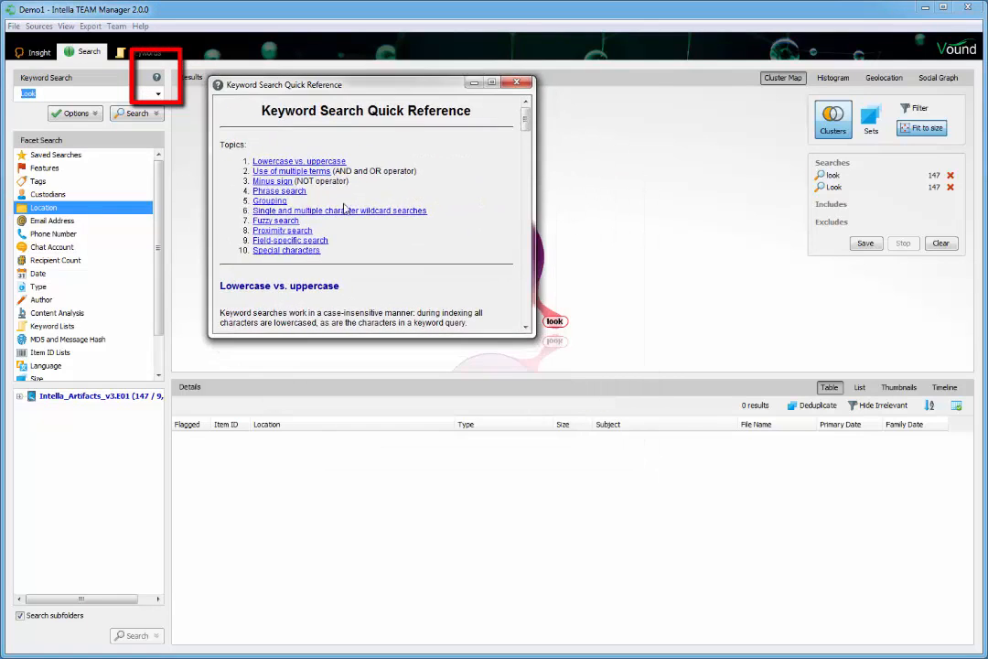
mouse_move(534, 336)
mouse_down()
mouse_move(767, 533)
mouse_move(900, 611)
mouse_up()
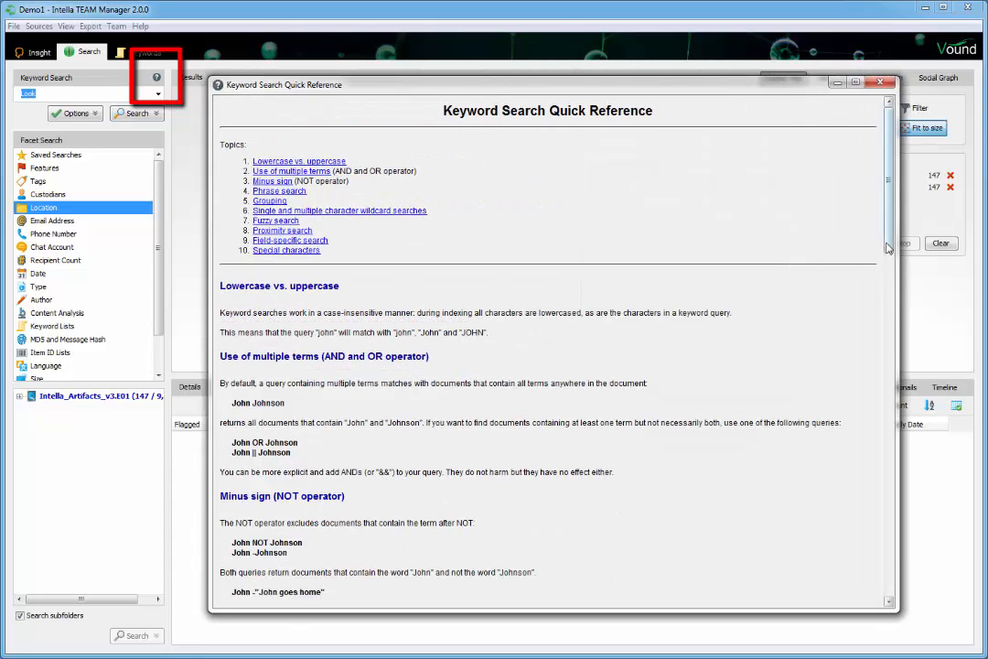
drag(888, 249, 931, 596)
click(880, 84)
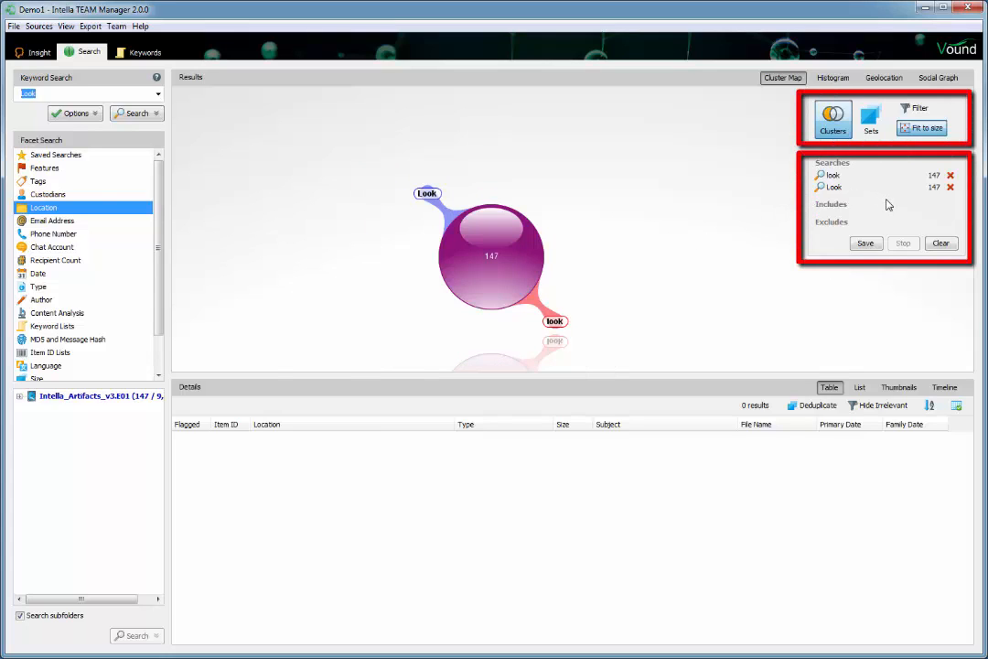
Step: Remove the capitalised "Look" search, and inspect the remaining "look" cluster's items and the columns available for the details table
click(949, 187)
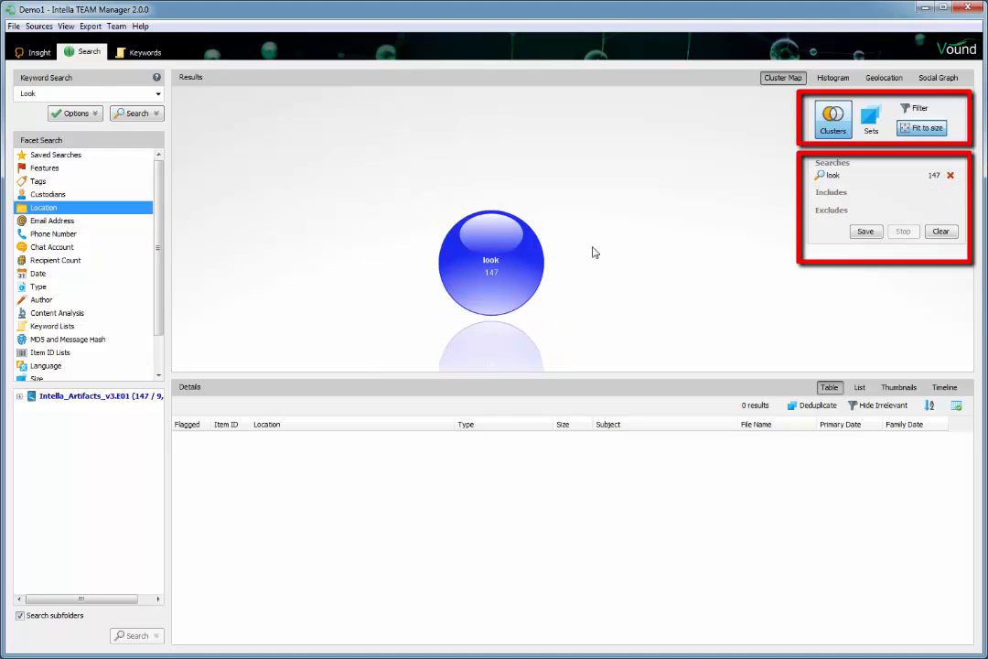
click(514, 284)
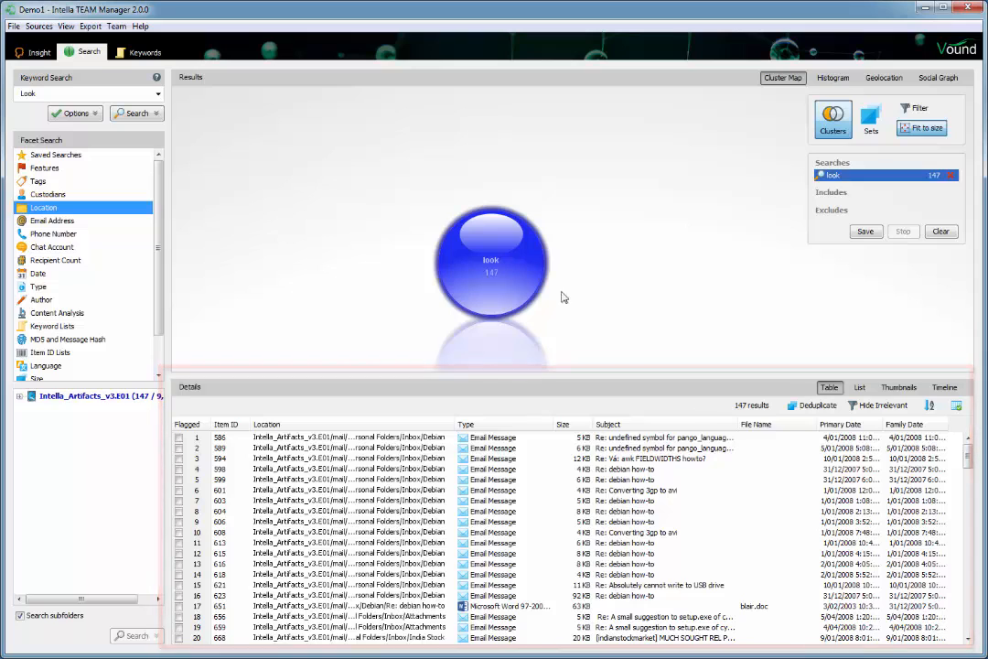
click(956, 405)
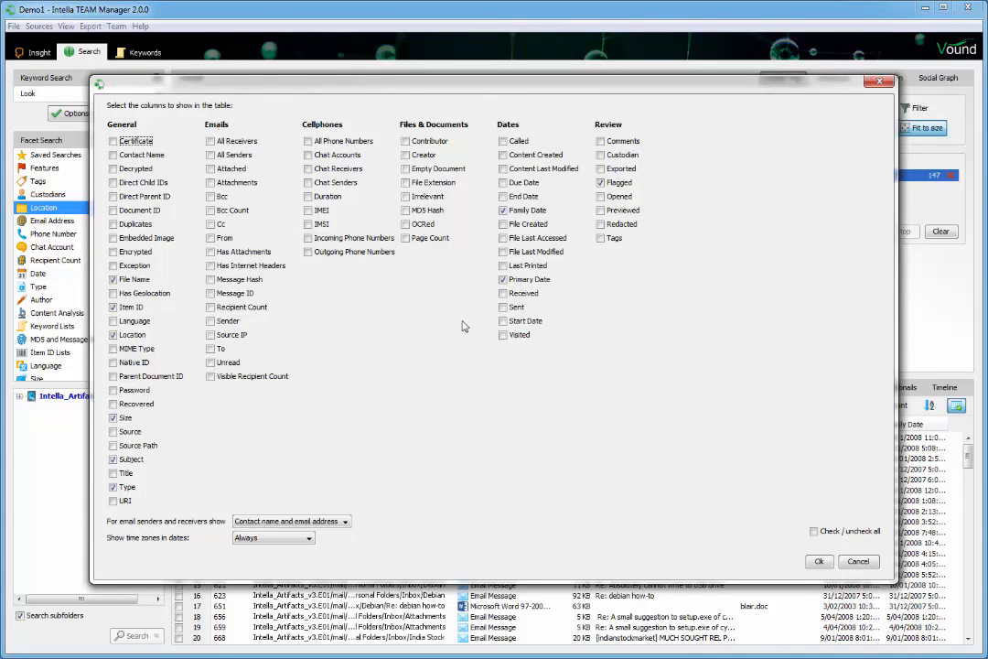
click(849, 565)
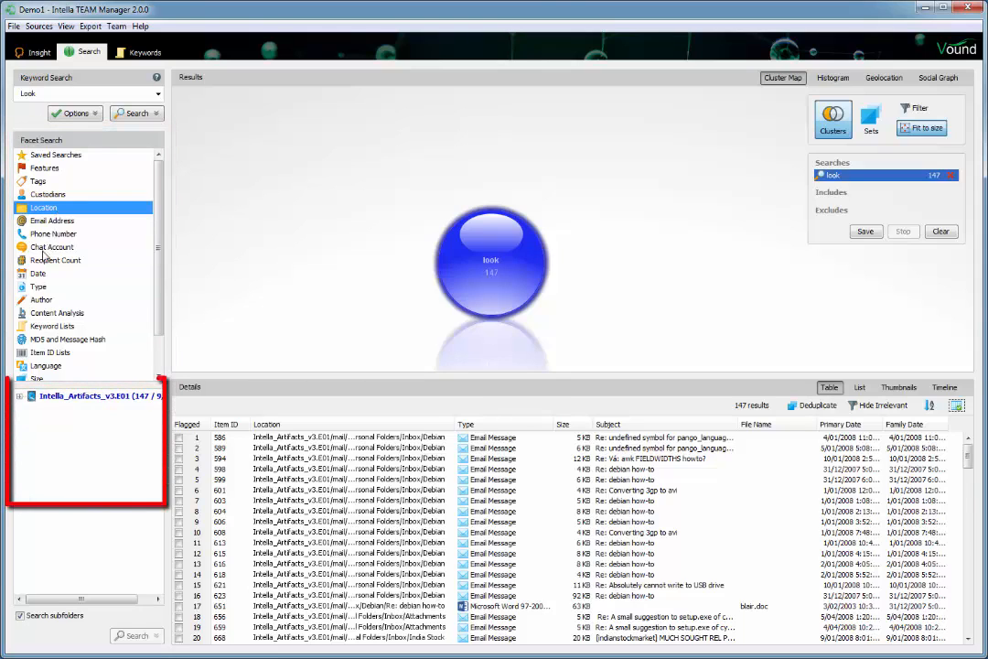
Step: Review the Type and Features facets, expand the exception item categories and show the encrypted items within the "look" results
click(34, 289)
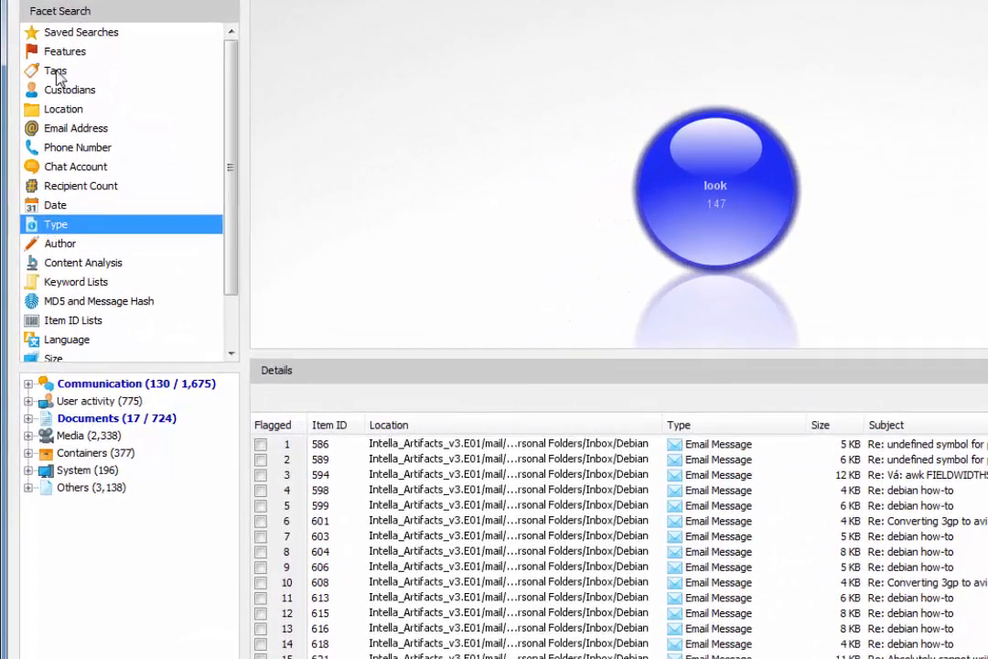
click(60, 53)
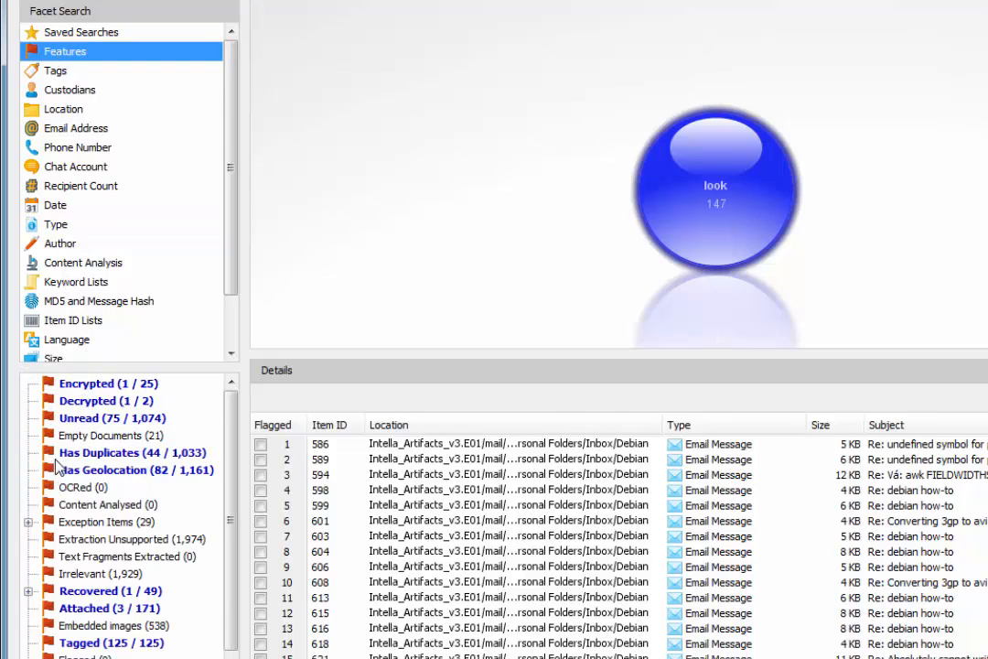
click(29, 521)
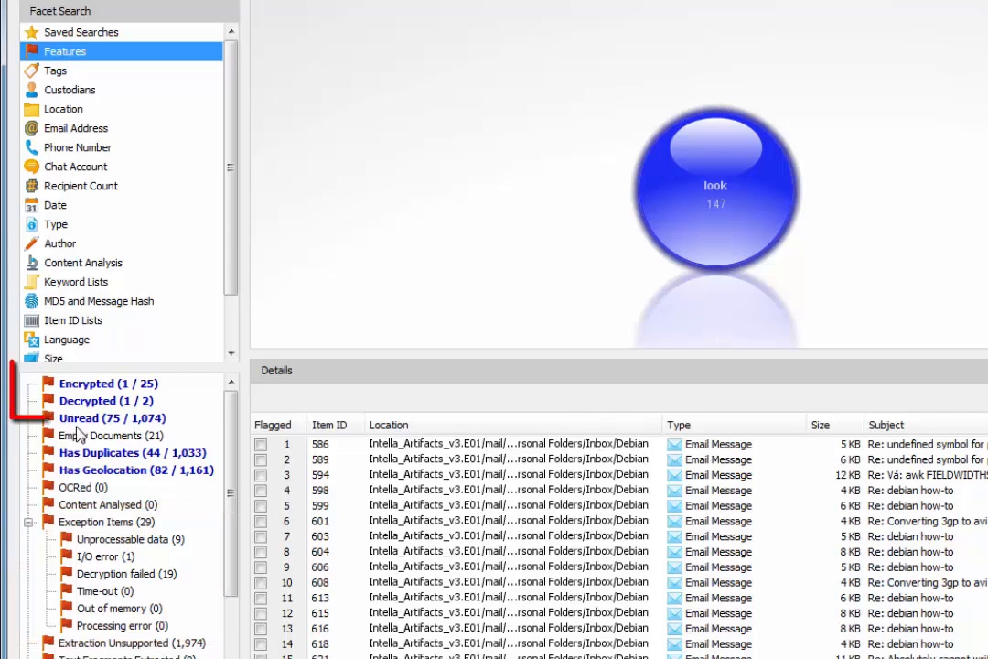
click(92, 388)
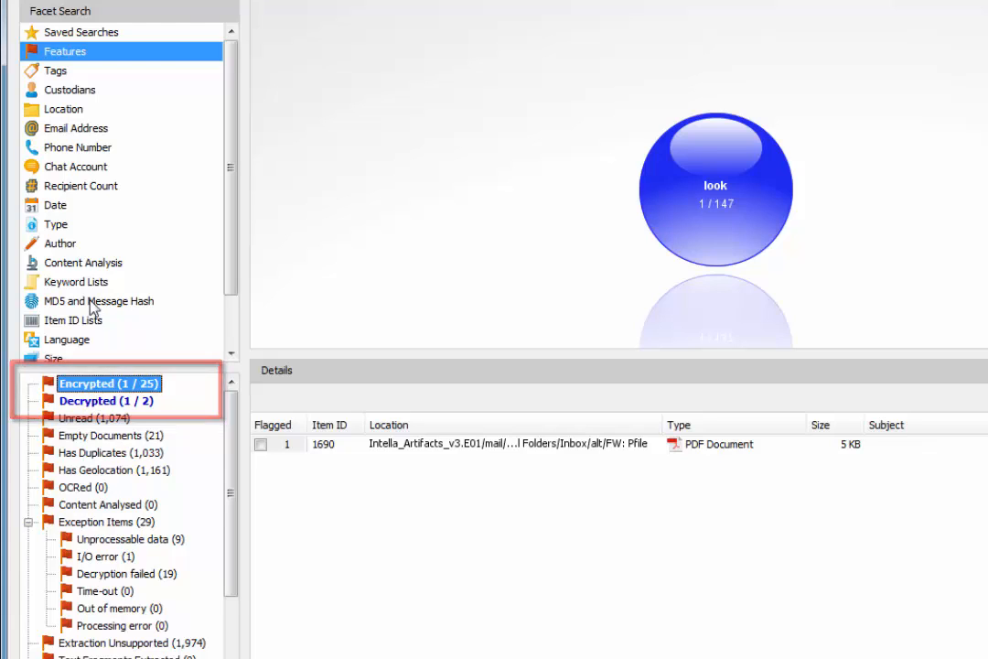
Step: Browse the Tags, Location and Date facets
click(54, 71)
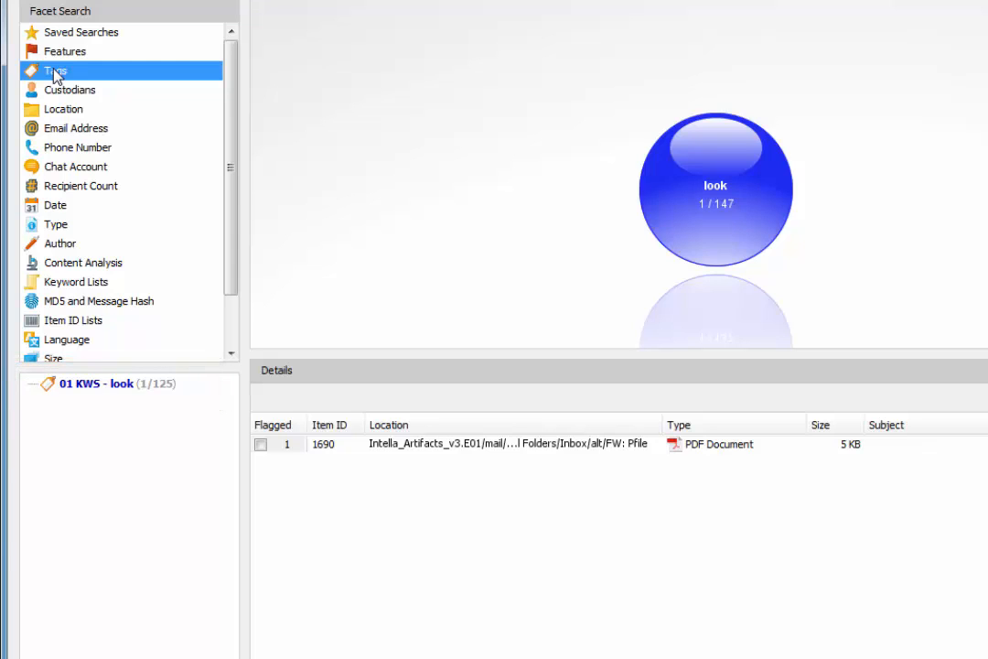
click(61, 111)
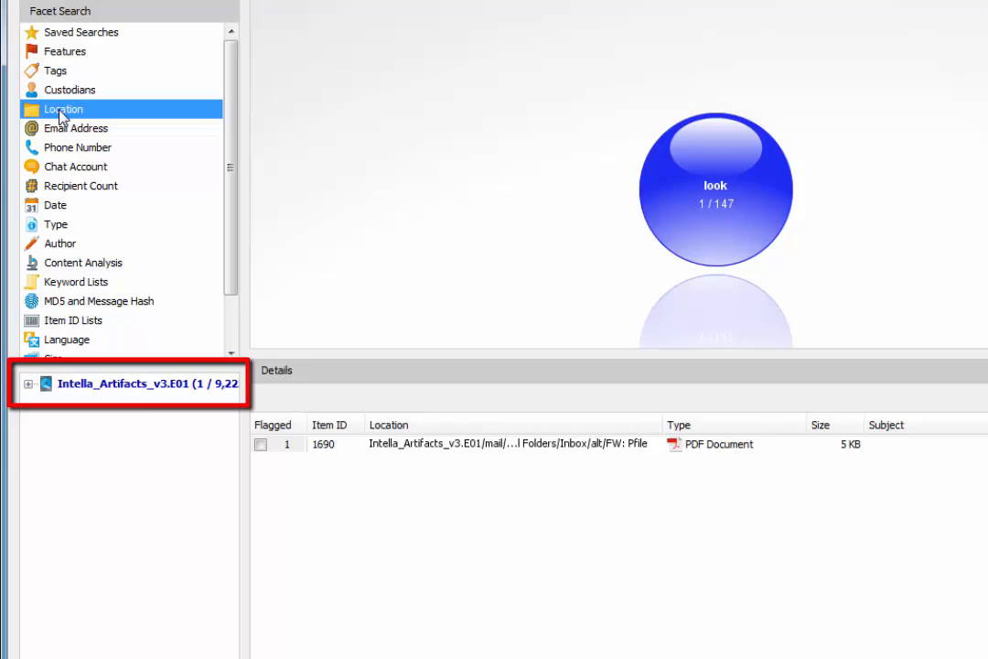
click(57, 207)
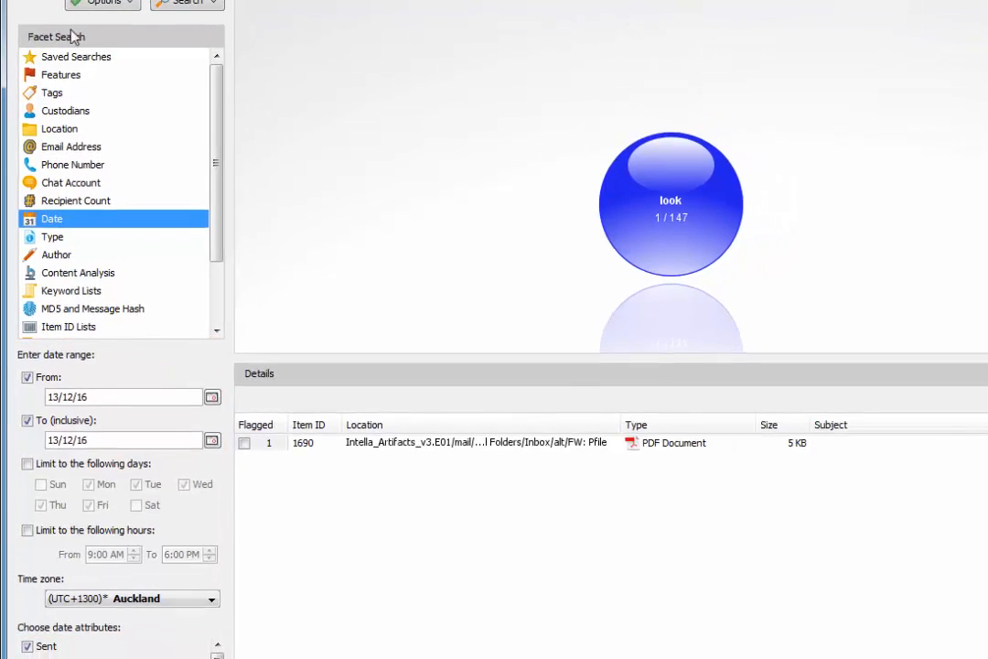
Step: Run a keyword search for "see" and list the items that match both "look" and "see"
double_click(52, 93)
drag(20, 95, 56, 97)
text(see)
key(Return)
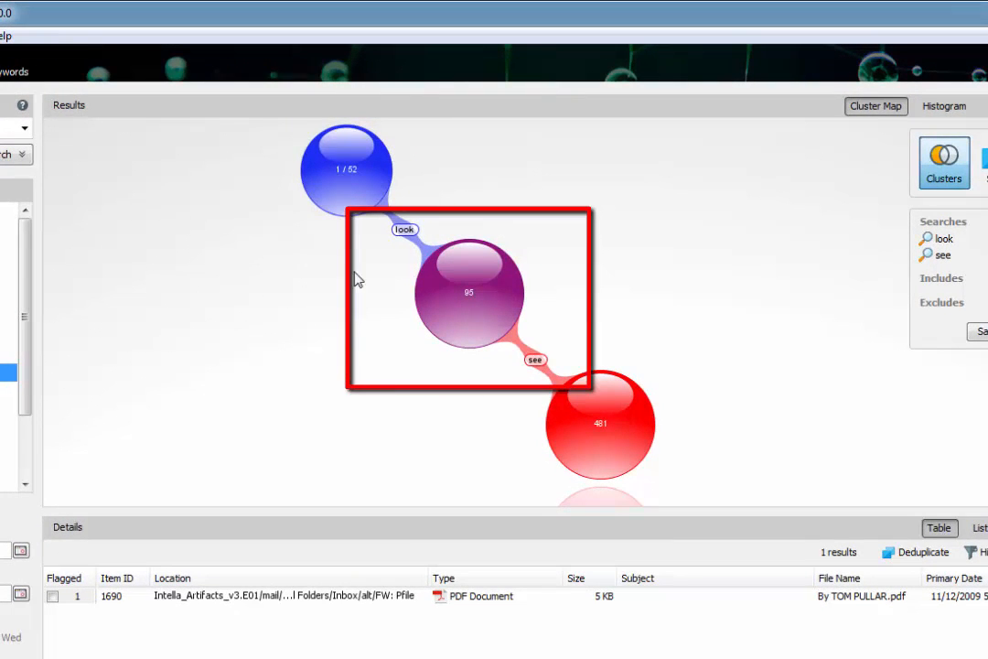
click(433, 294)
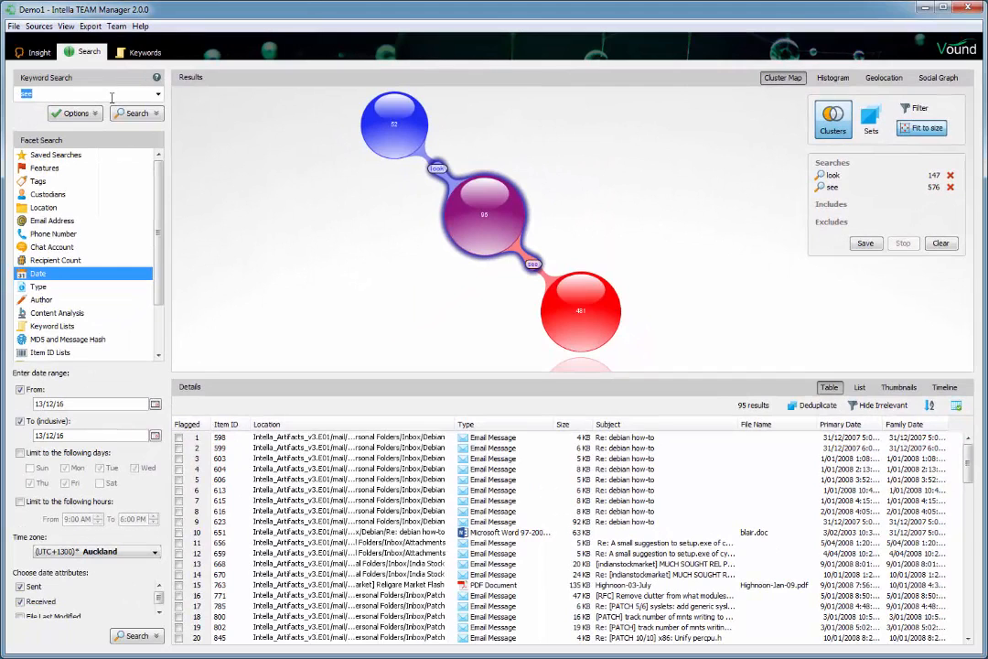
Step: Run a keyword search for "find" and list the items that match all three keywords
click(112, 97)
text(find)
key(Return)
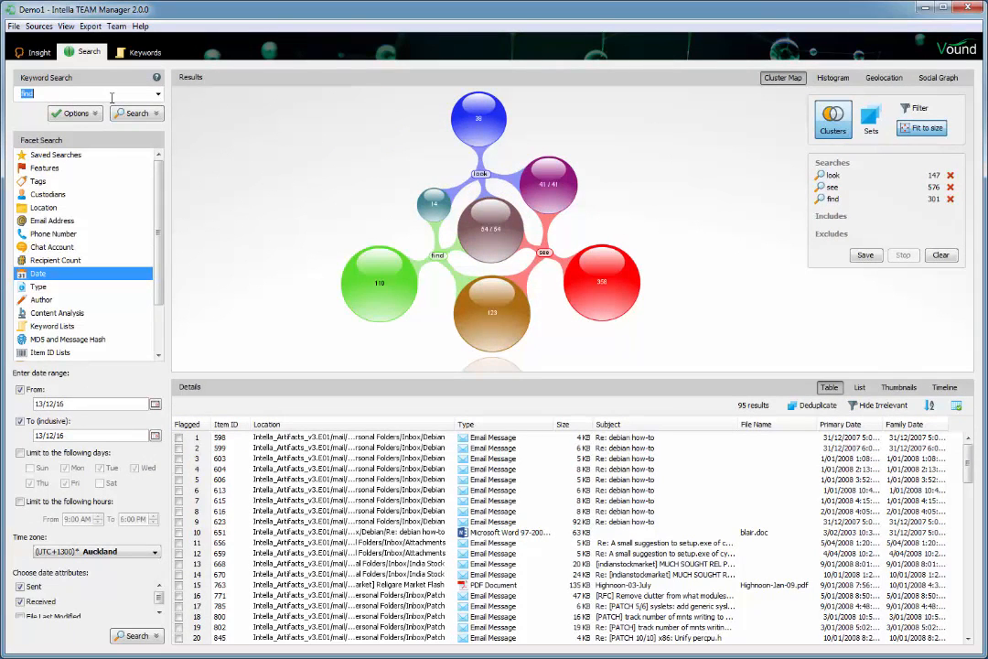
click(482, 227)
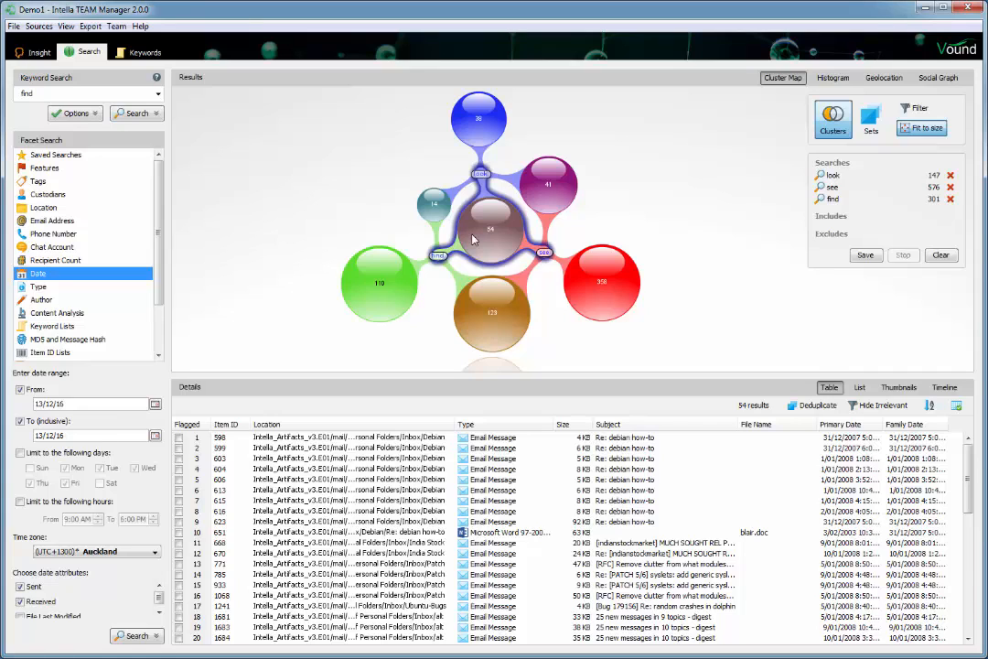
Step: List the items of the "find" and "see" cluster, the "see"-only cluster and the "look" and "see" cluster in turn
click(503, 303)
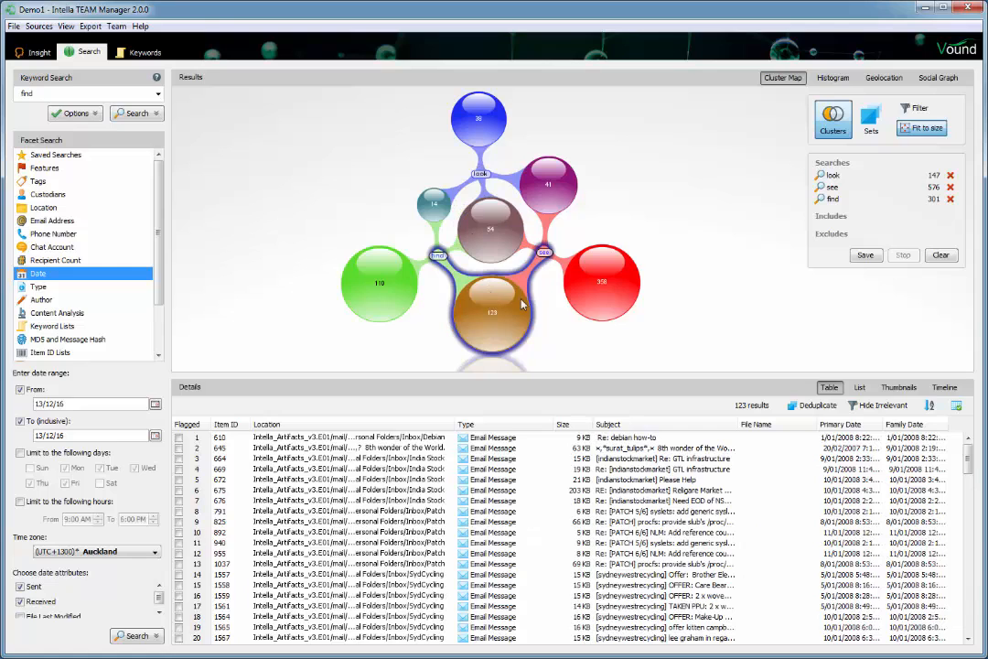
click(600, 280)
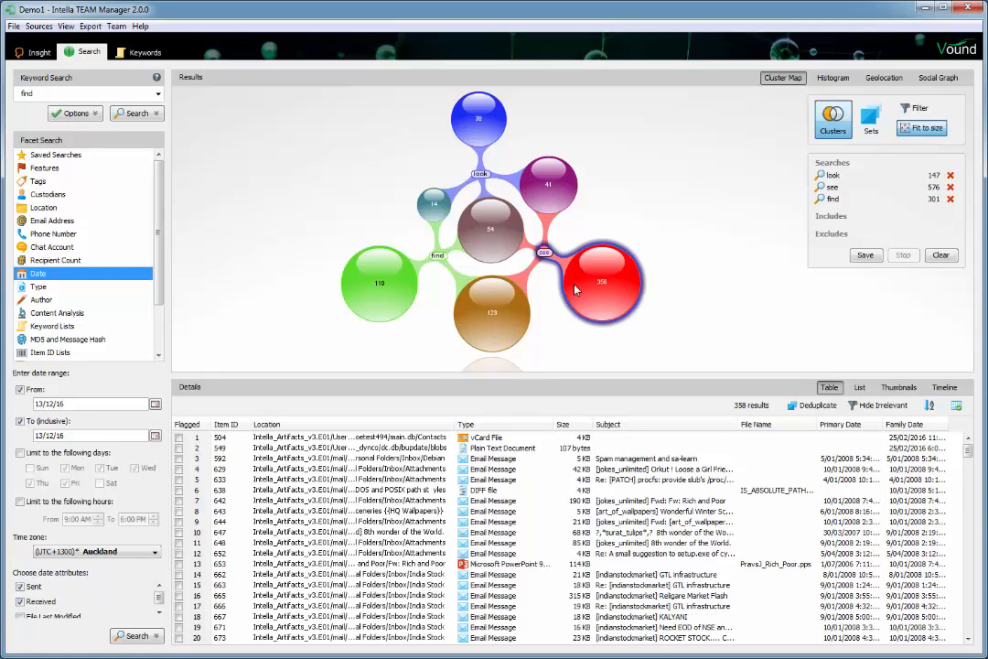
click(560, 203)
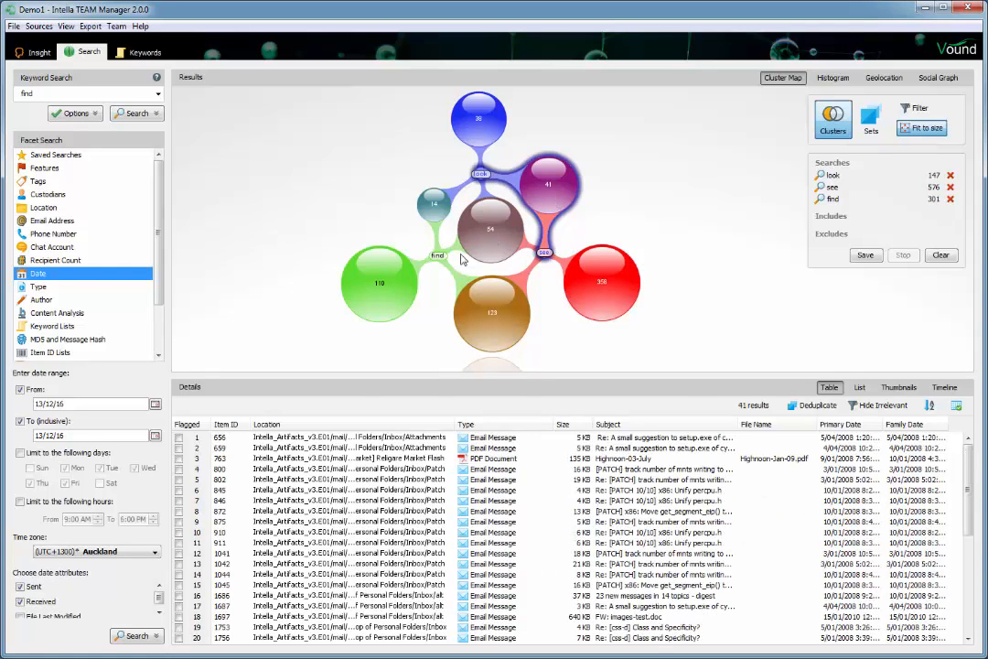
Step: List the combined items of the "find"-only cluster and several other clusters, and clear the cluster selection
click(386, 281)
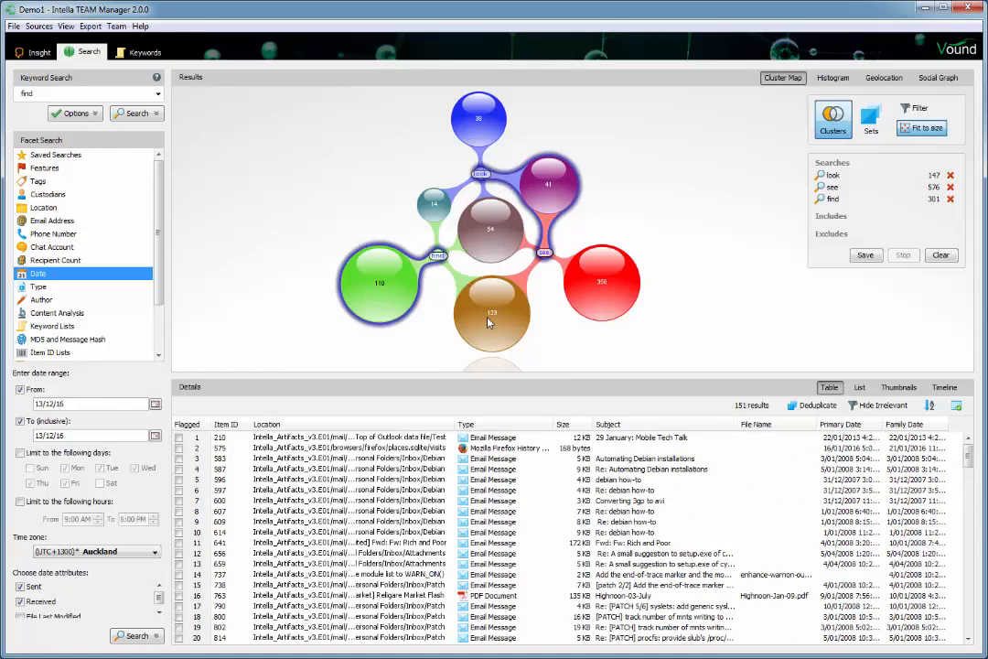
ctrl+click(485, 142)
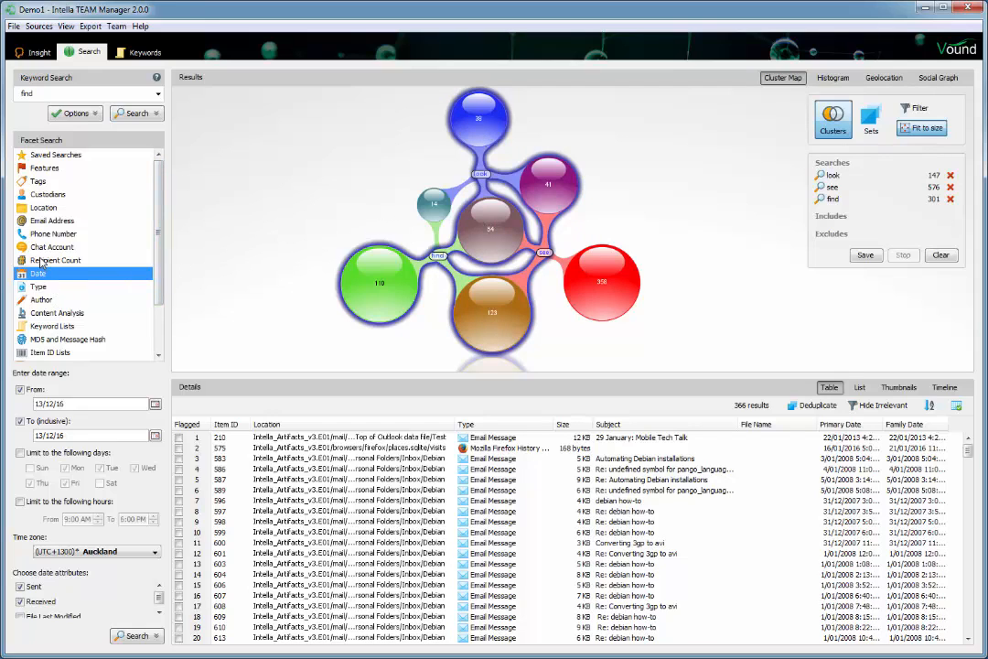
click(219, 253)
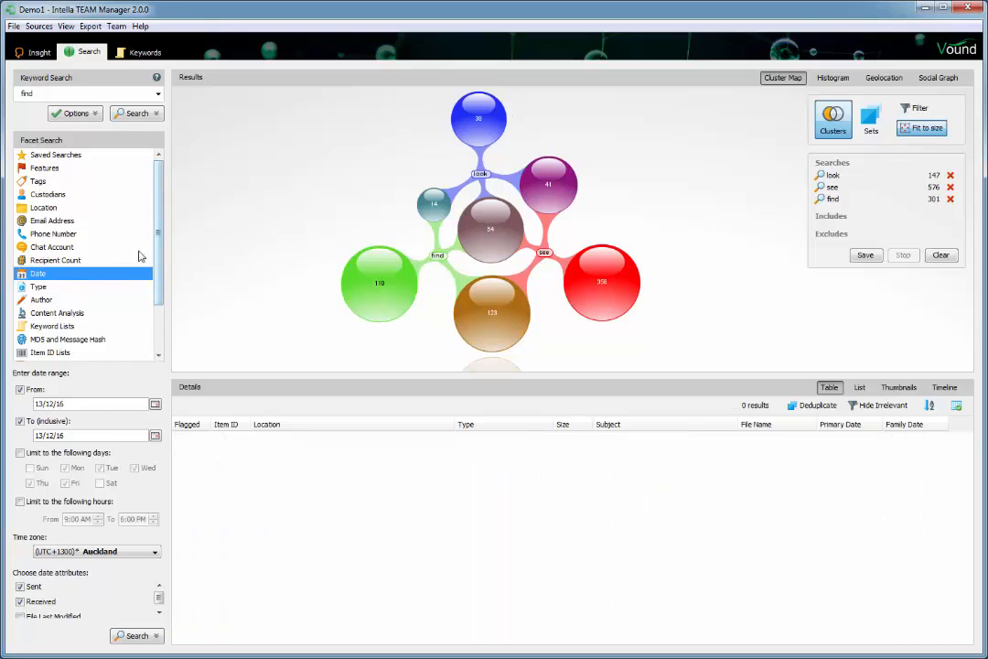
Step: Expand the Documents category in the Type facet and list its items within the current keyword results
click(39, 289)
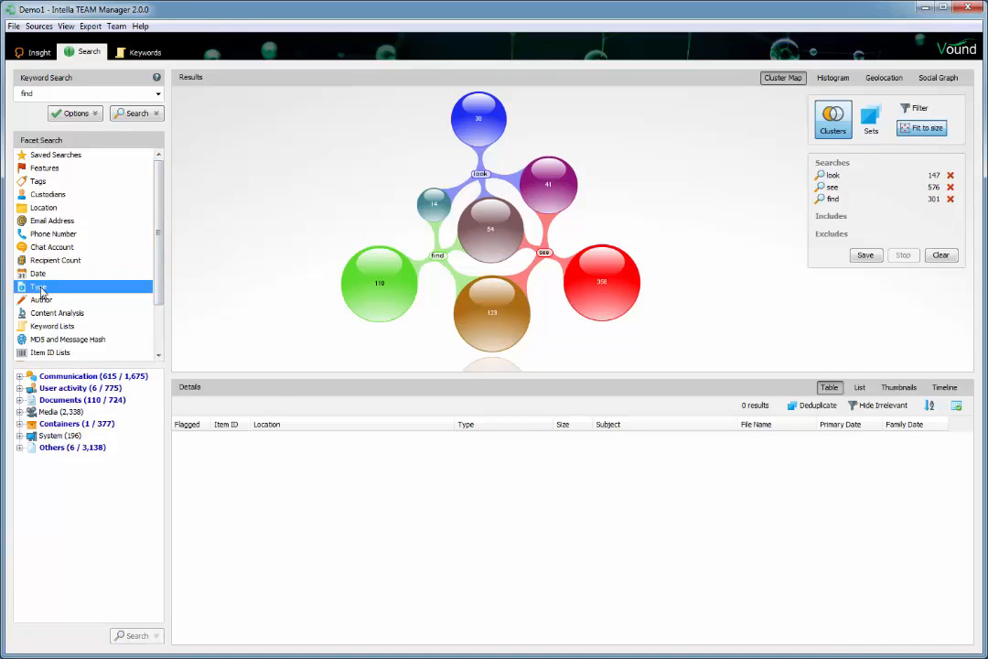
click(19, 400)
click(57, 401)
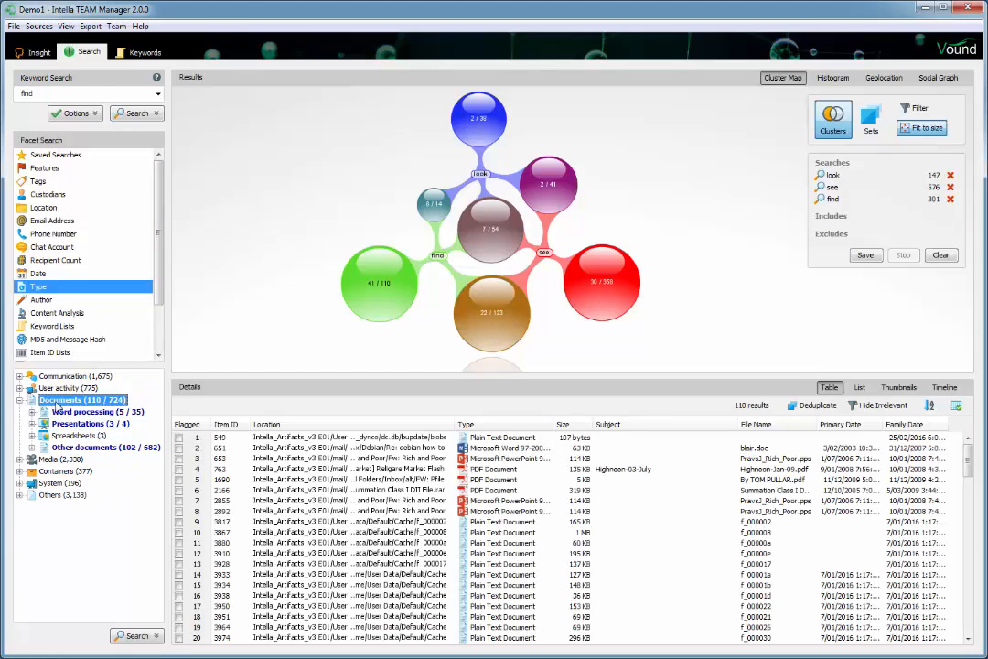
Step: Add a Documents type search to the cluster map, list all its items and remove that search
click(135, 635)
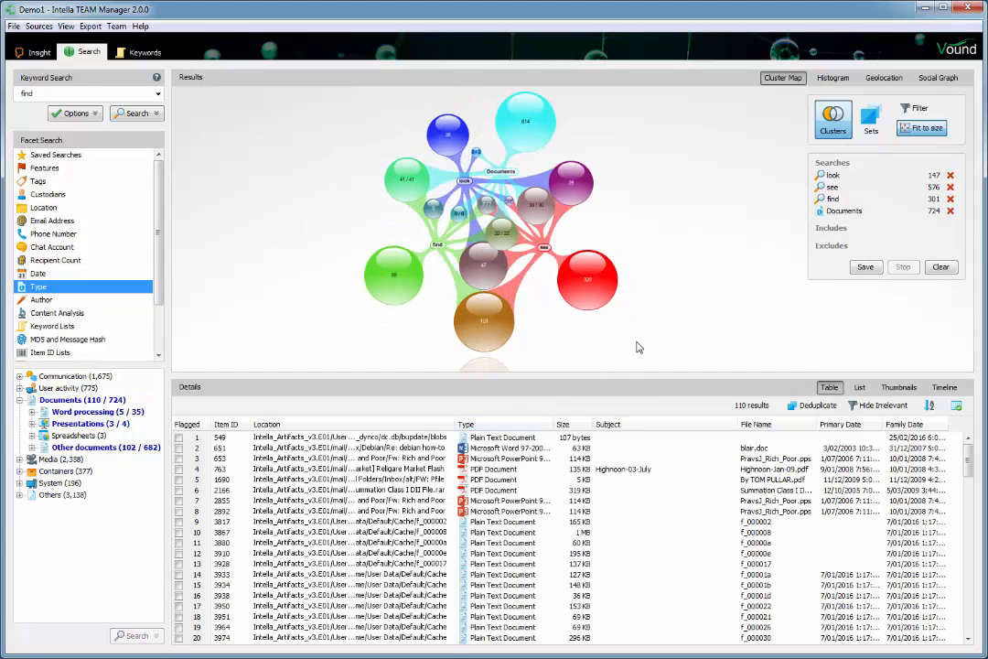
click(502, 172)
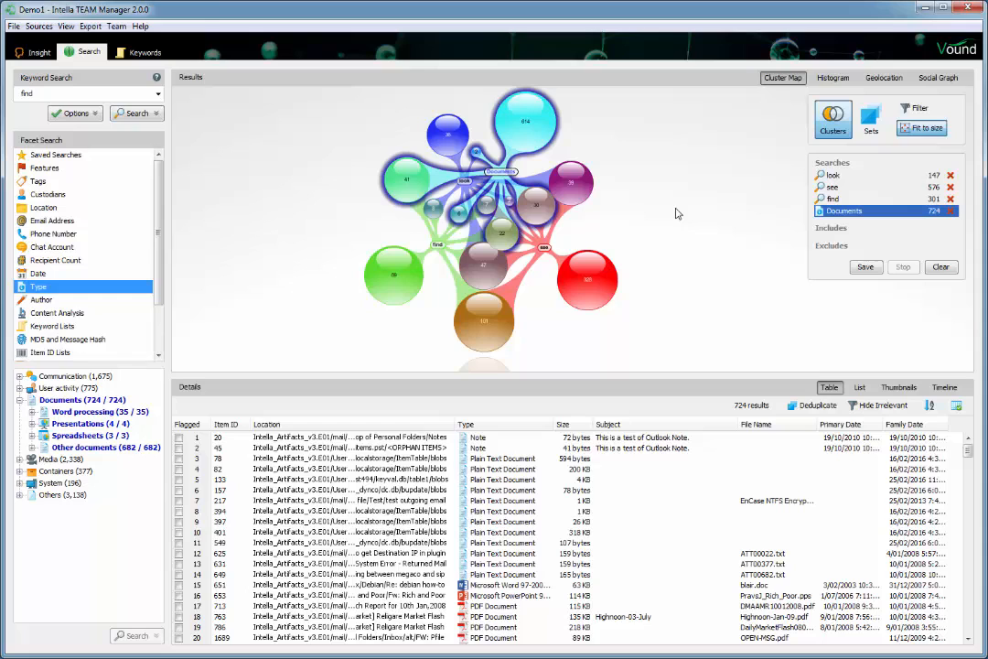
click(951, 212)
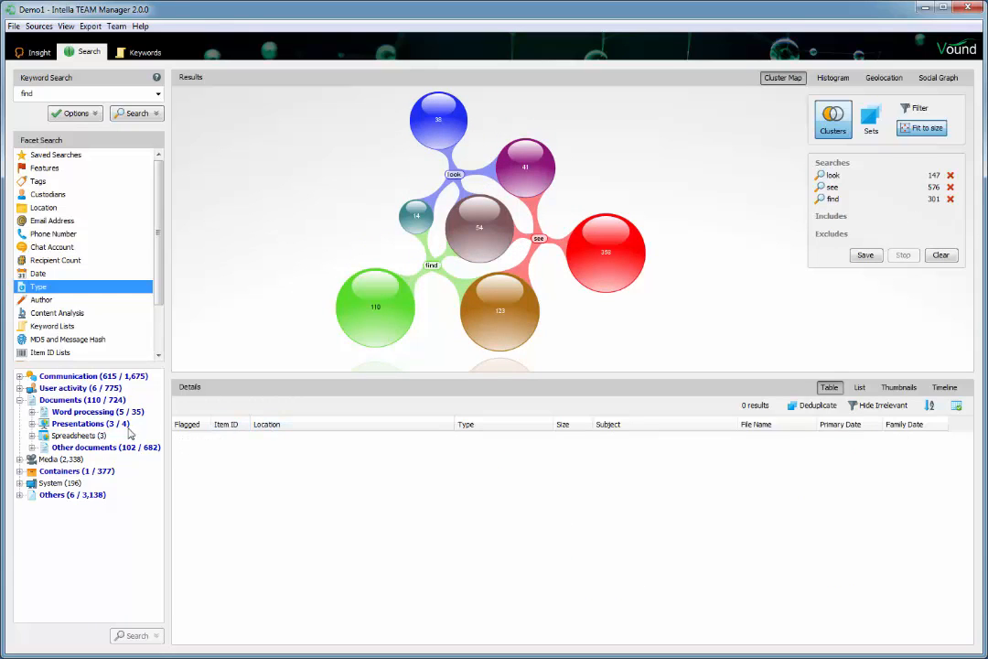
Step: Include only the Documents type in the results and list the documents that match all three keywords
double_click(82, 400)
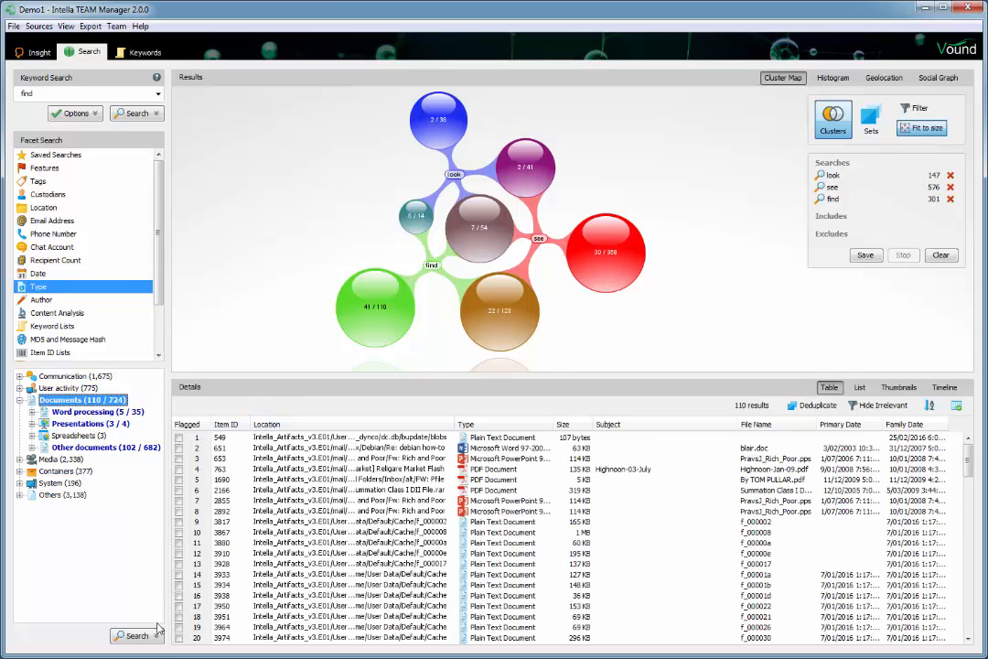
click(128, 637)
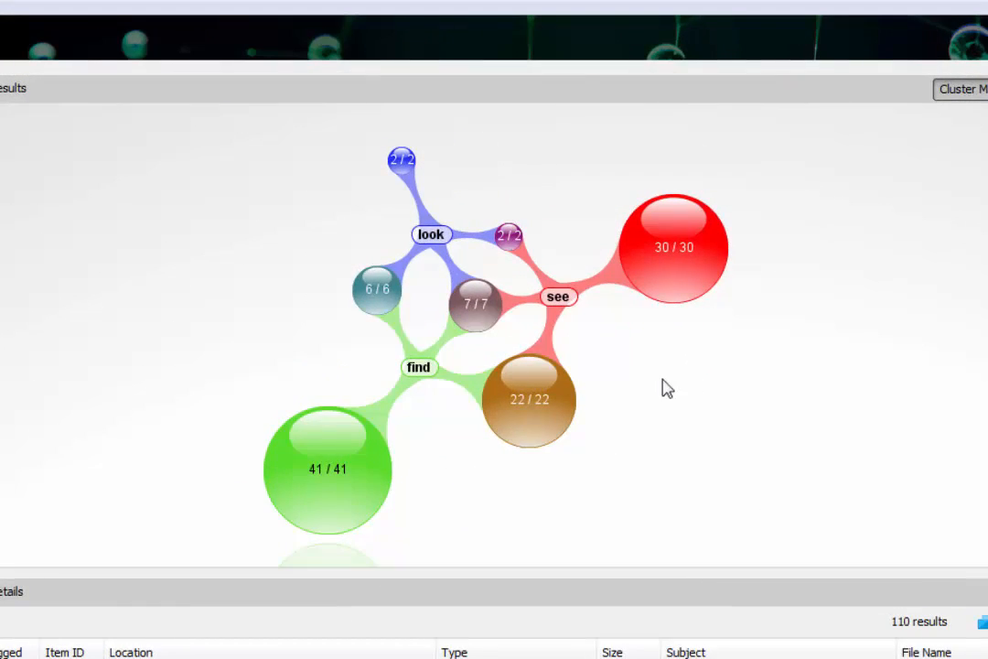
click(483, 322)
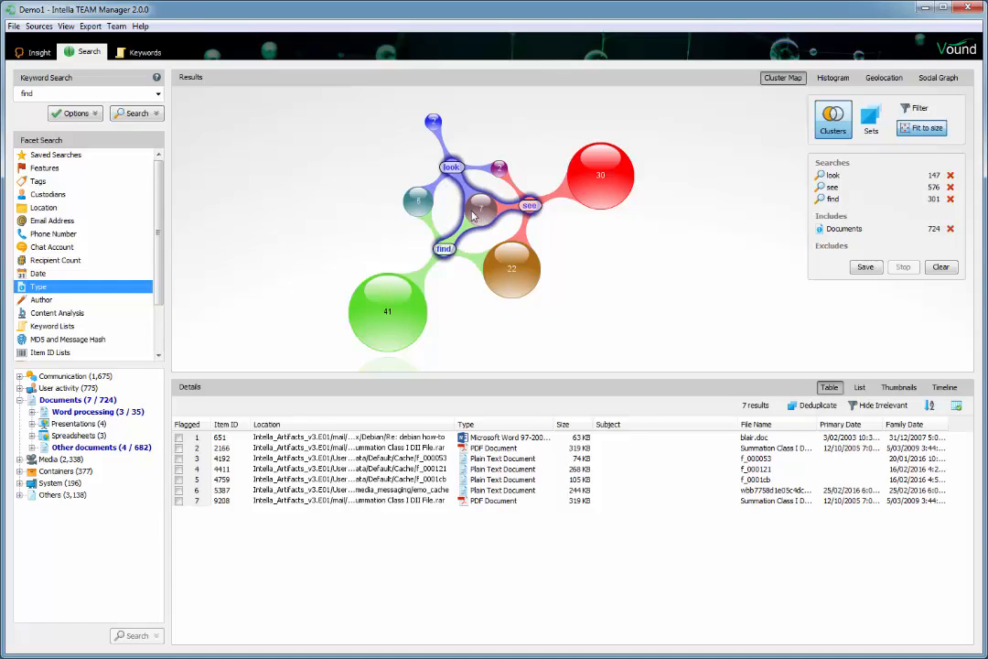
Step: Open blair.doc from the results with the Preview action
right_click(501, 442)
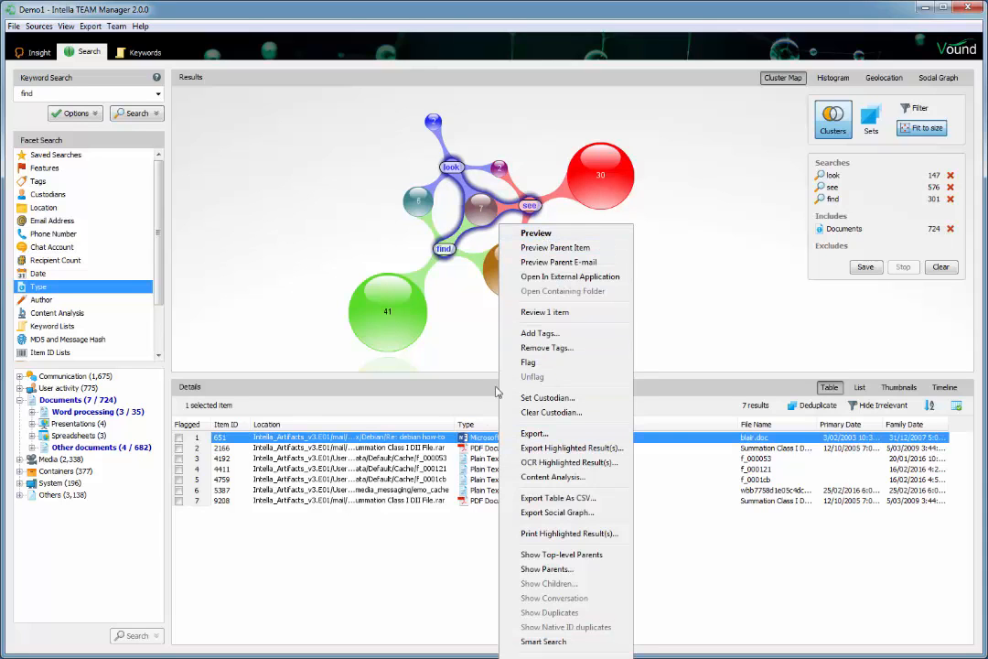
click(472, 442)
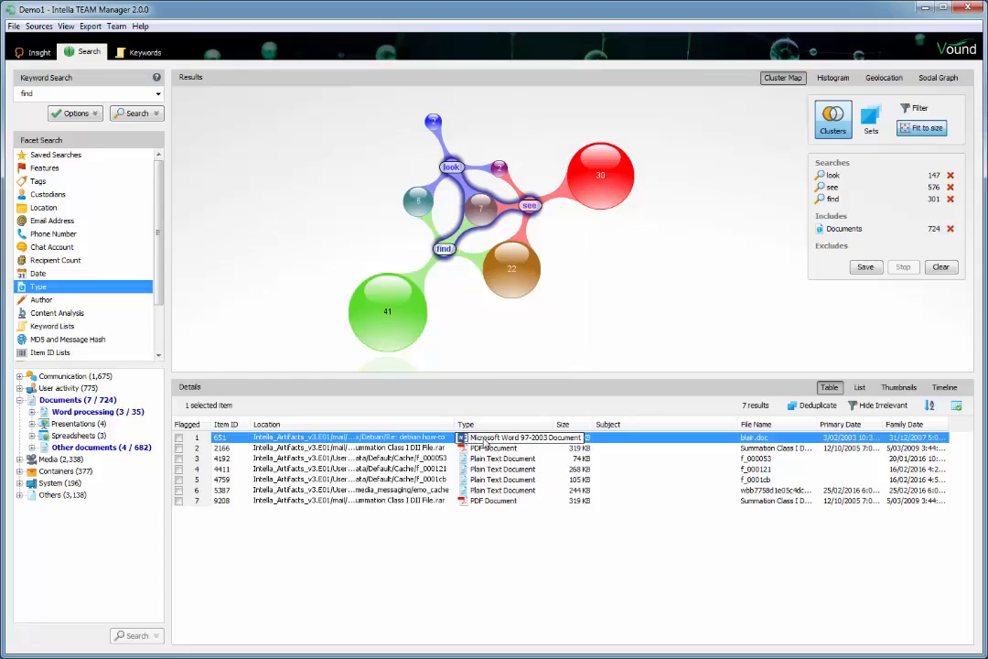
double_click(483, 447)
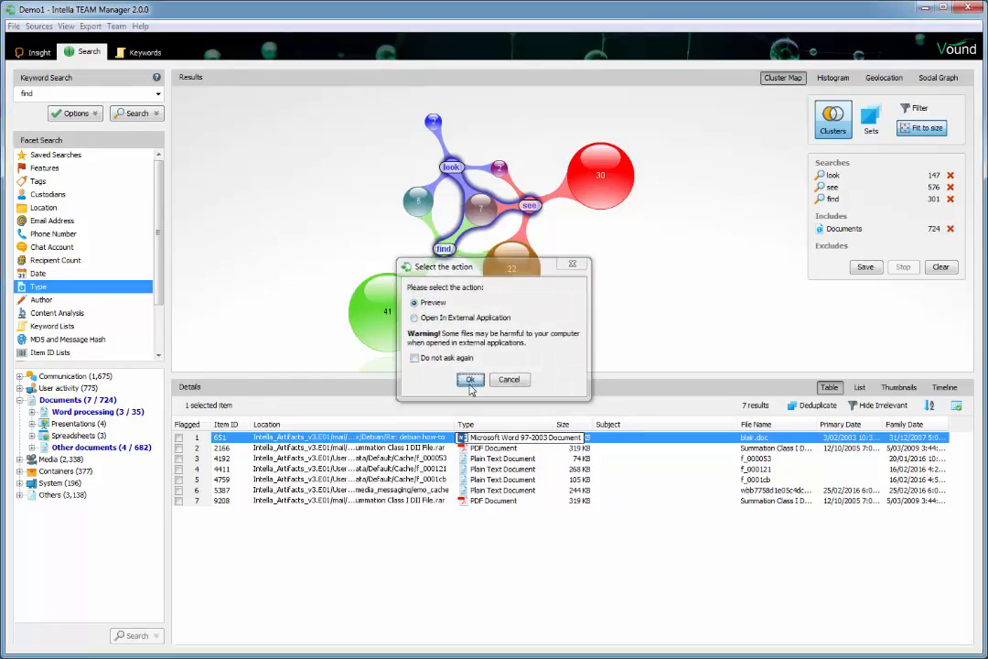
click(470, 383)
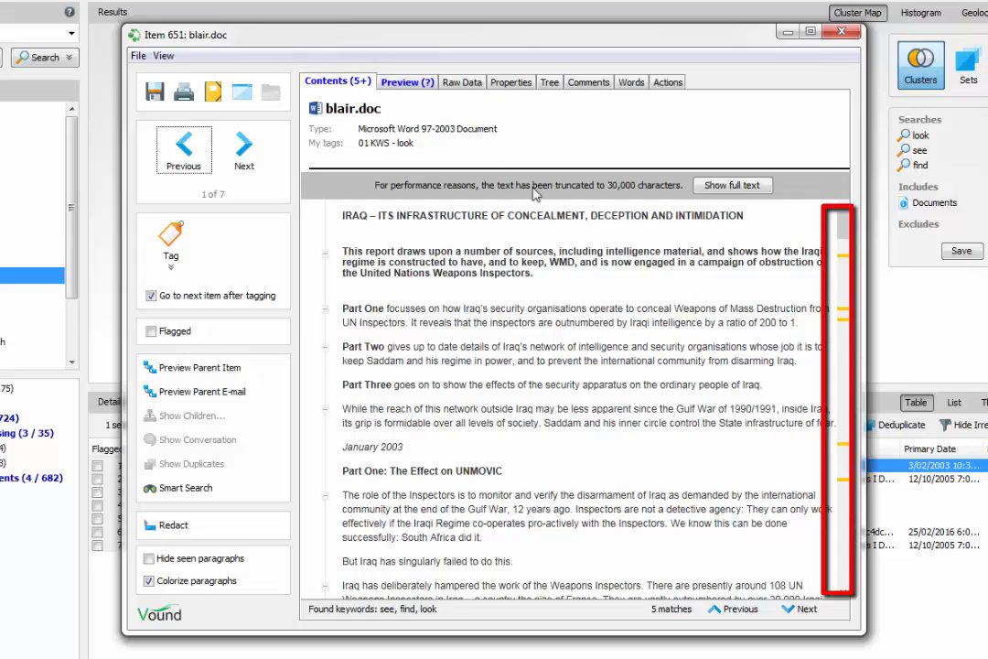
Step: Look through the contents of blair.doc and step forward through its keyword matches to the last one
drag(839, 221, 851, 308)
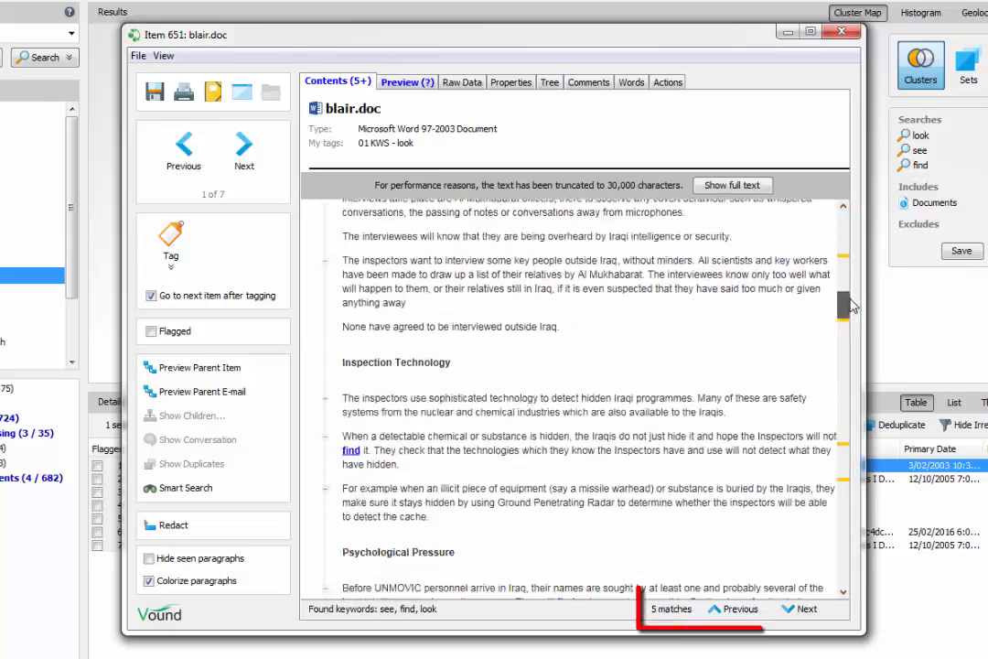
click(805, 610)
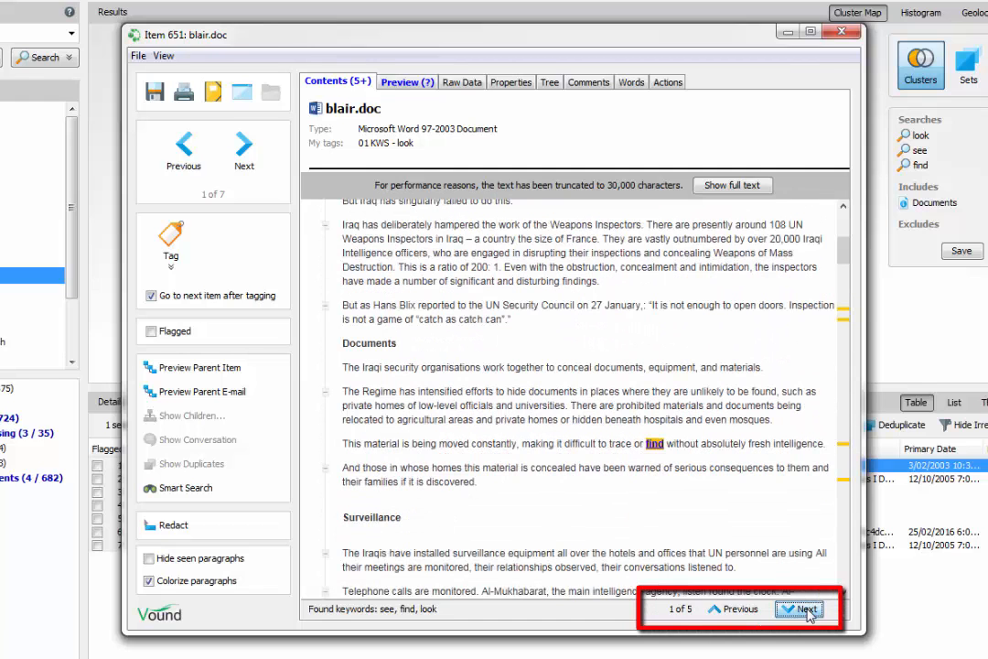
click(805, 610)
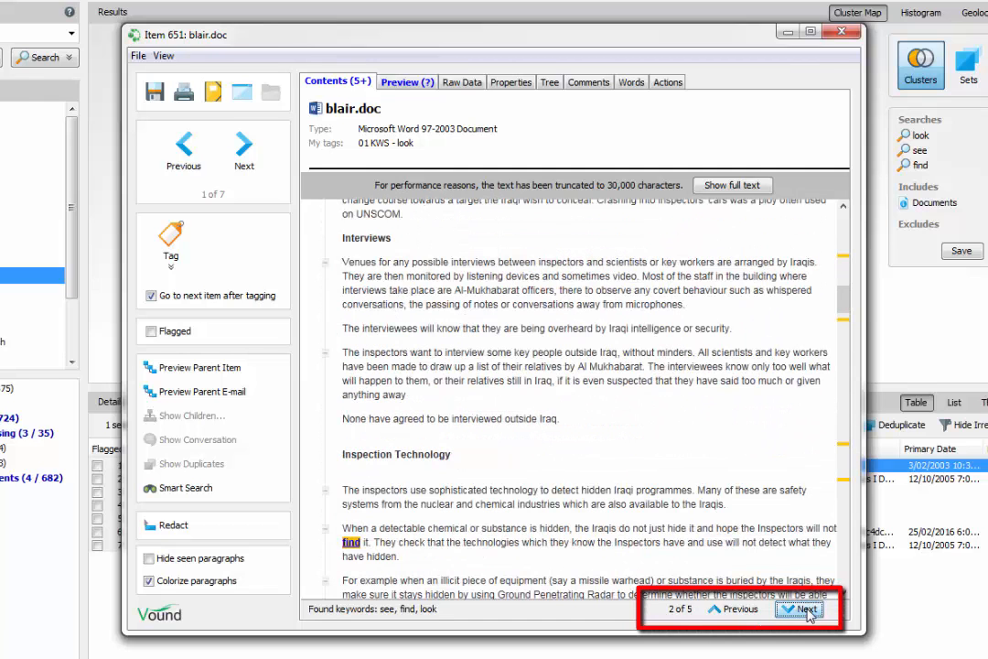
click(805, 610)
click(805, 610)
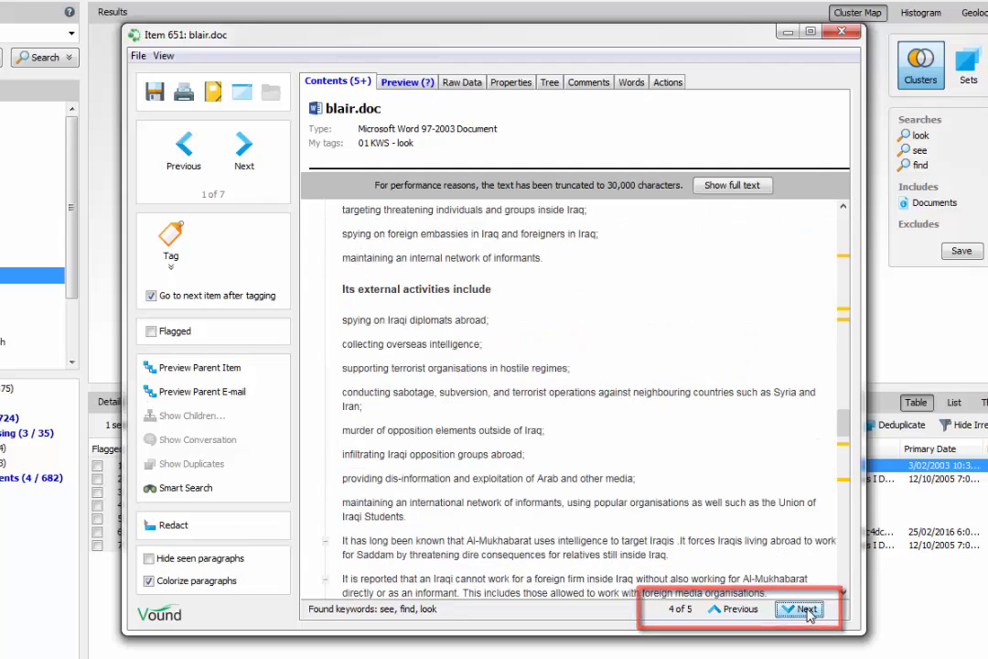
click(805, 610)
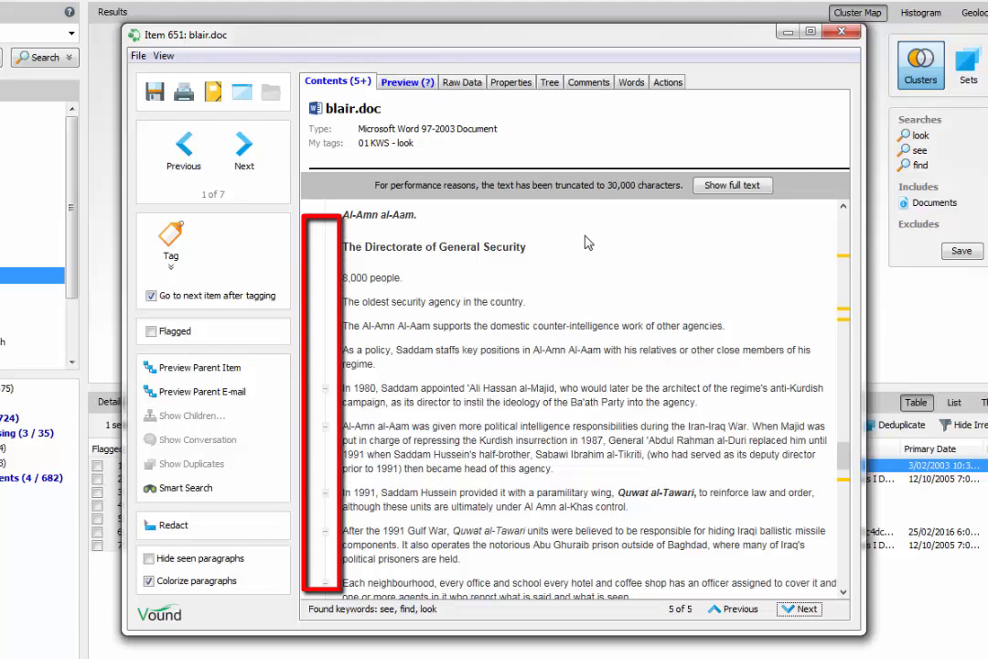
Step: Collapse and re-expand the paragraph beginning "In 1980" and the one below it
click(328, 396)
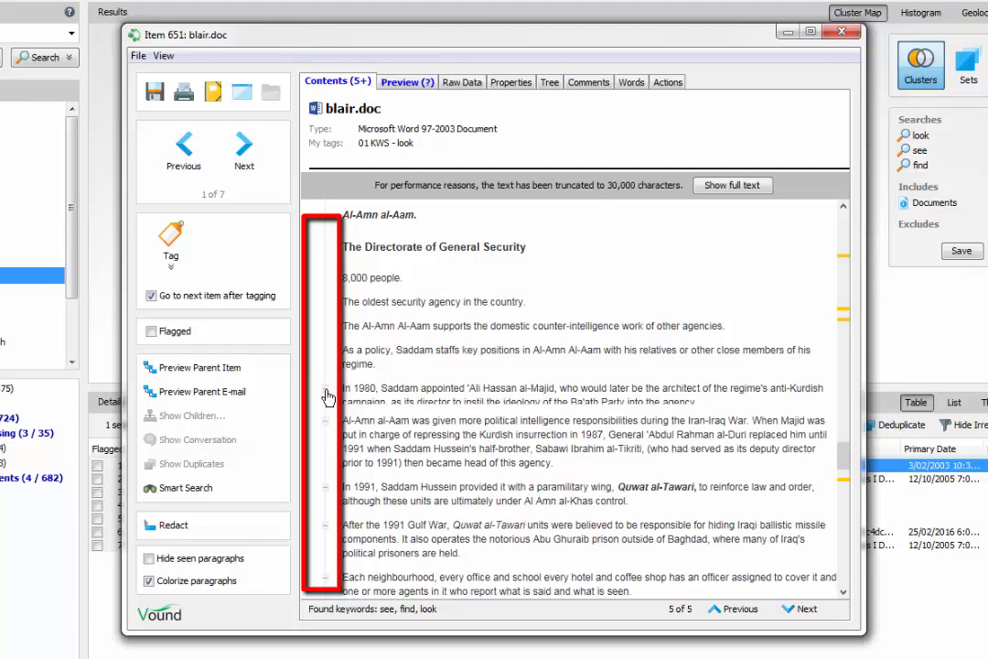
click(327, 397)
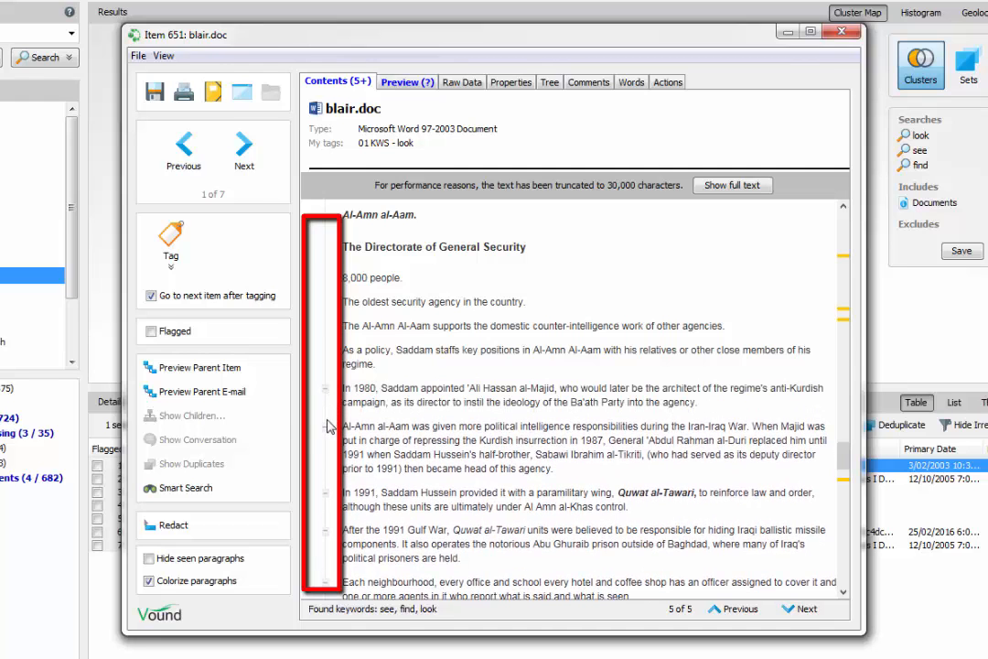
click(325, 427)
click(325, 427)
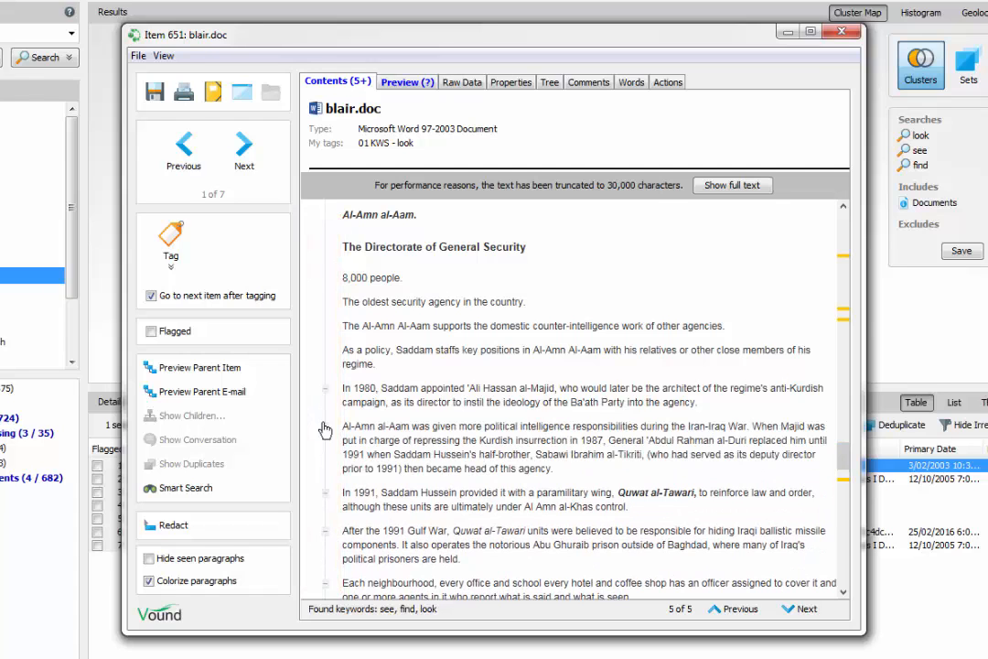
Step: Mark the paragraph beginning "In 1991" as seen and hide seen paragraphs
scroll(538, 455, down, 1)
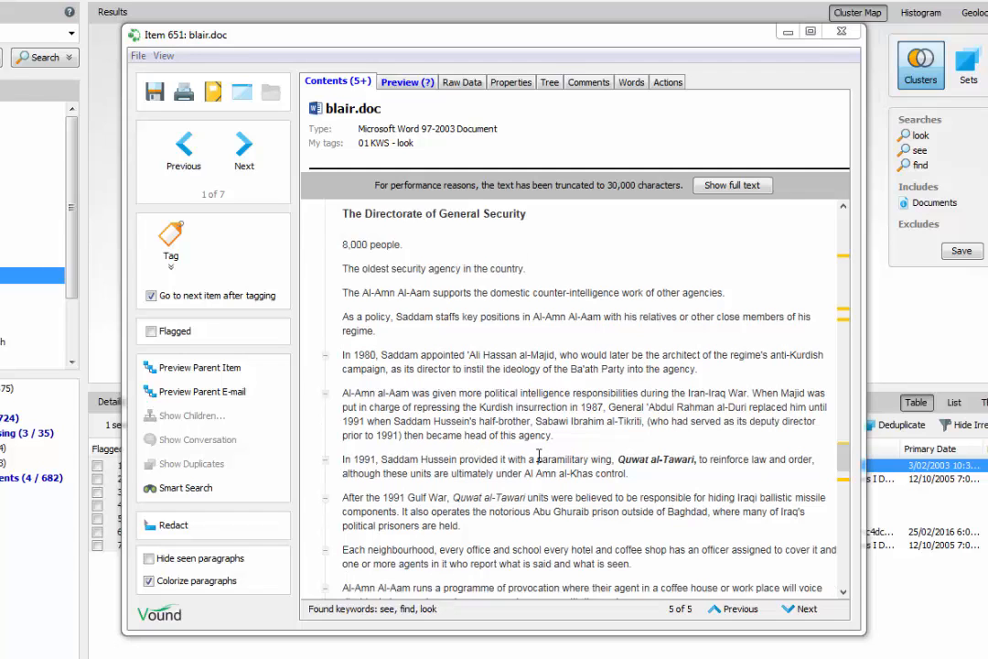
right_click(518, 466)
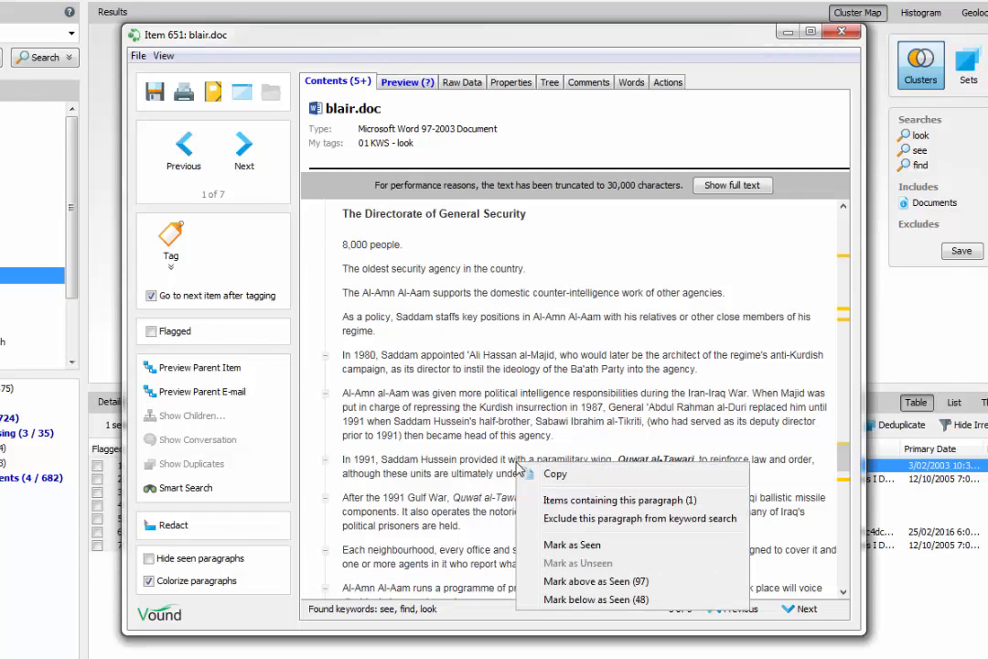
click(559, 545)
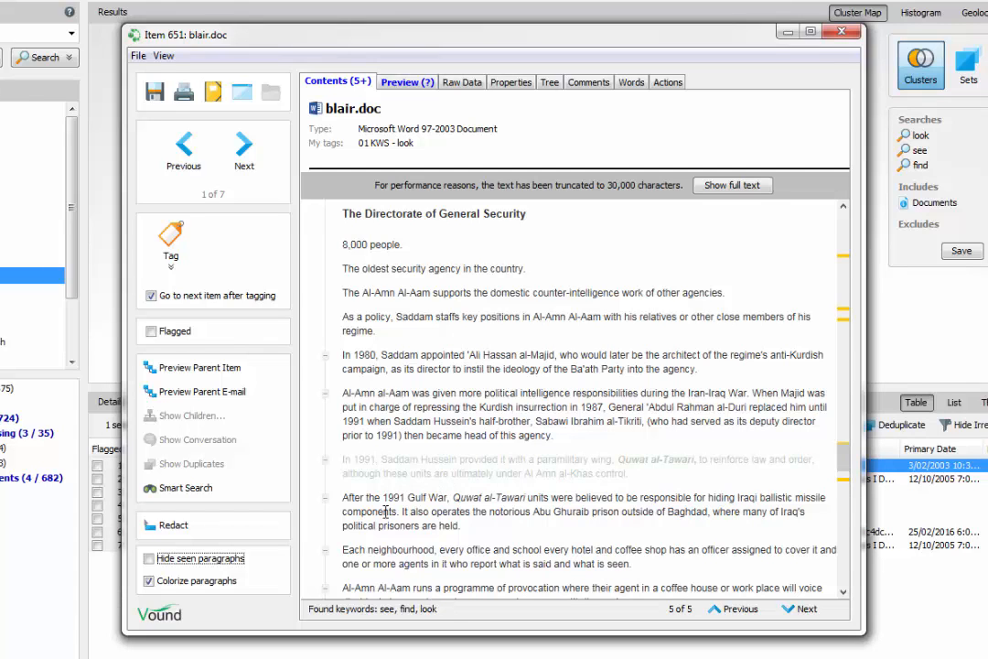
click(221, 567)
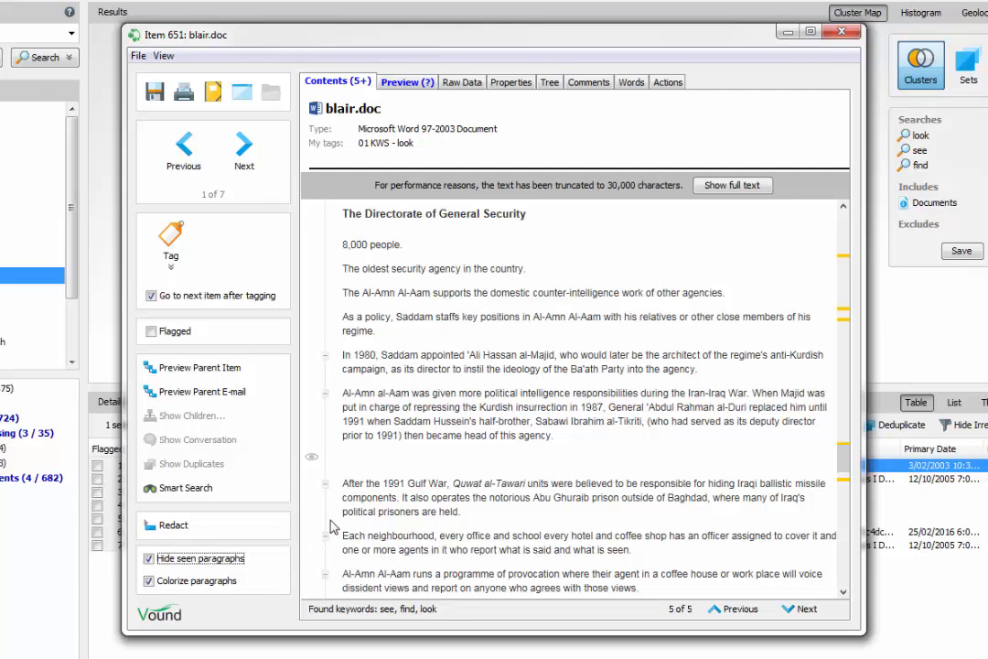
Step: Exclude the paragraph beginning "Each neighbourhood" from keyword search
right_click(384, 540)
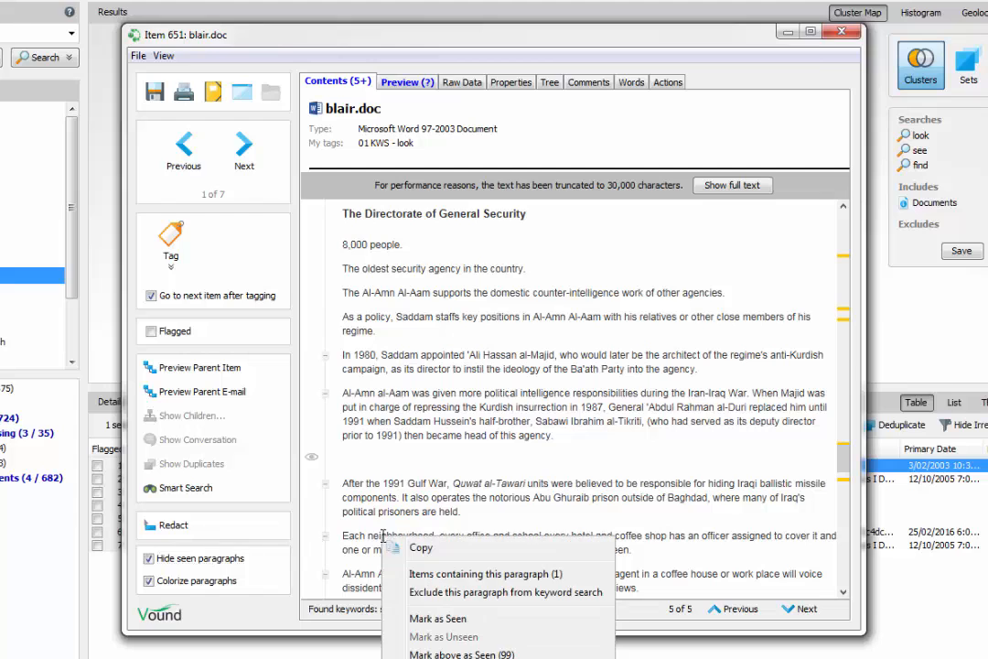
click(533, 595)
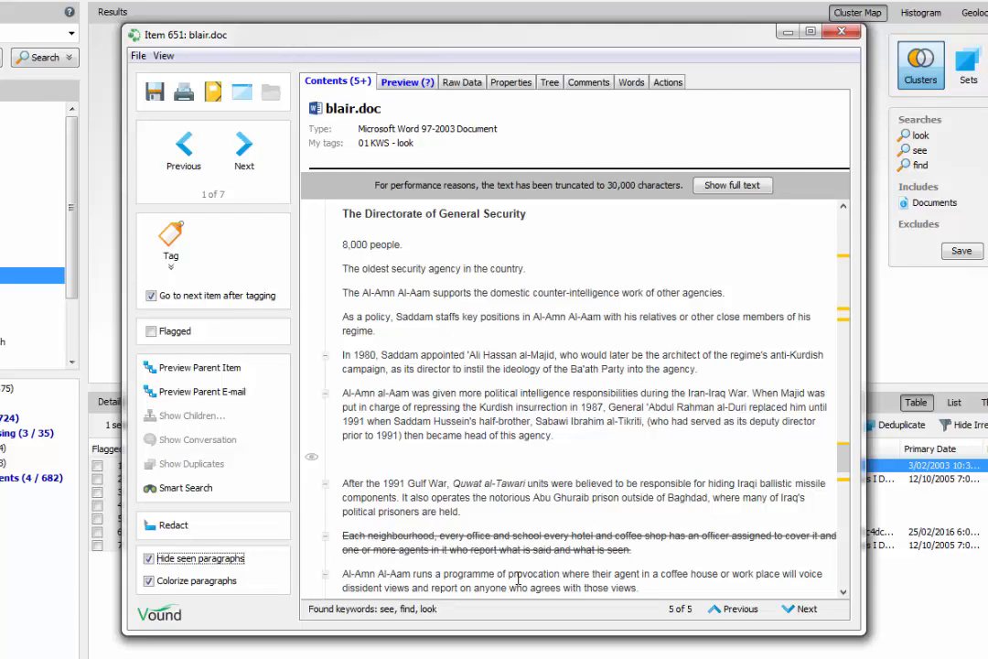
Step: Show the page preview of blair.doc and step through its keyword matches up to the "look" match on page 11
click(408, 84)
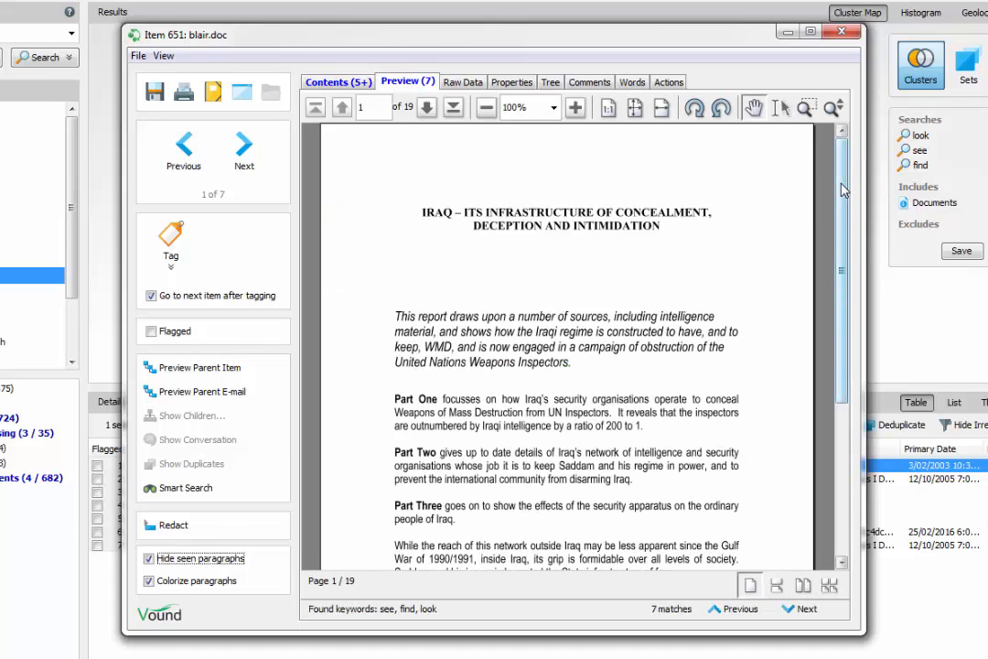
click(809, 609)
click(814, 610)
click(809, 609)
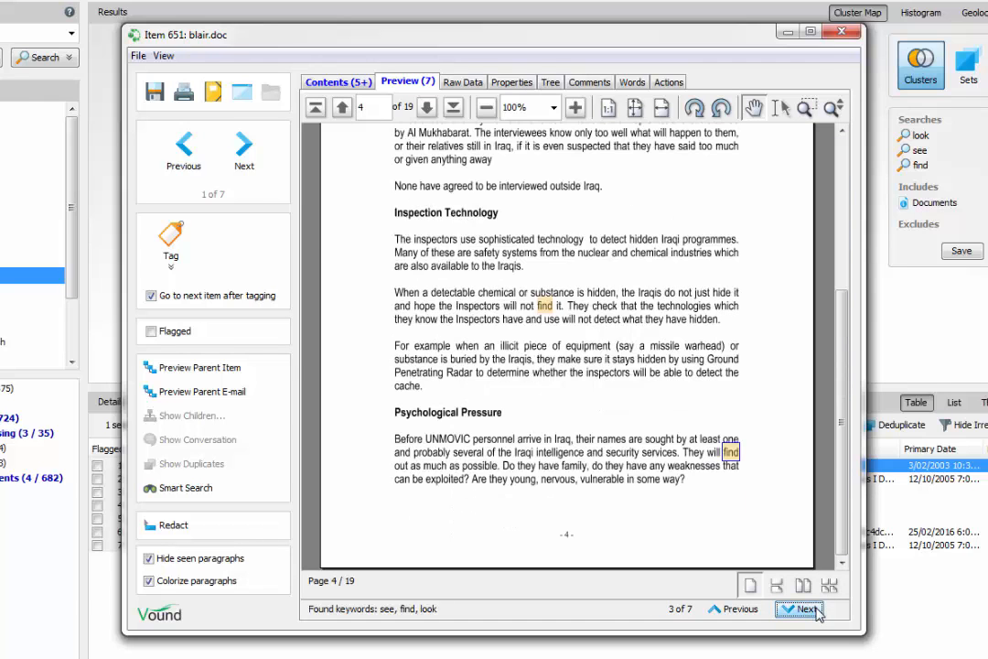
click(805, 609)
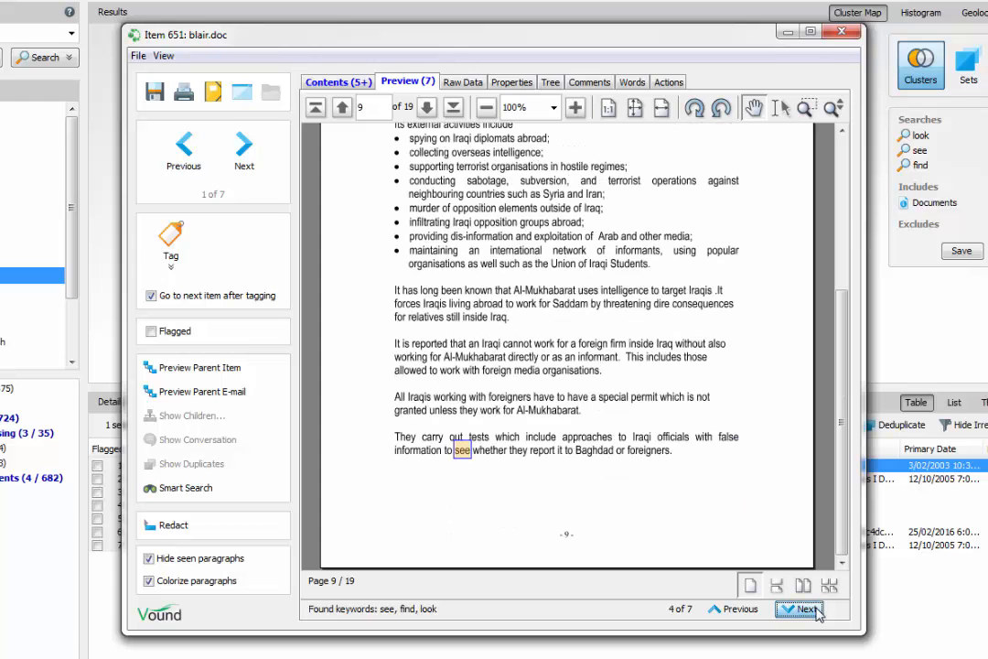
click(807, 609)
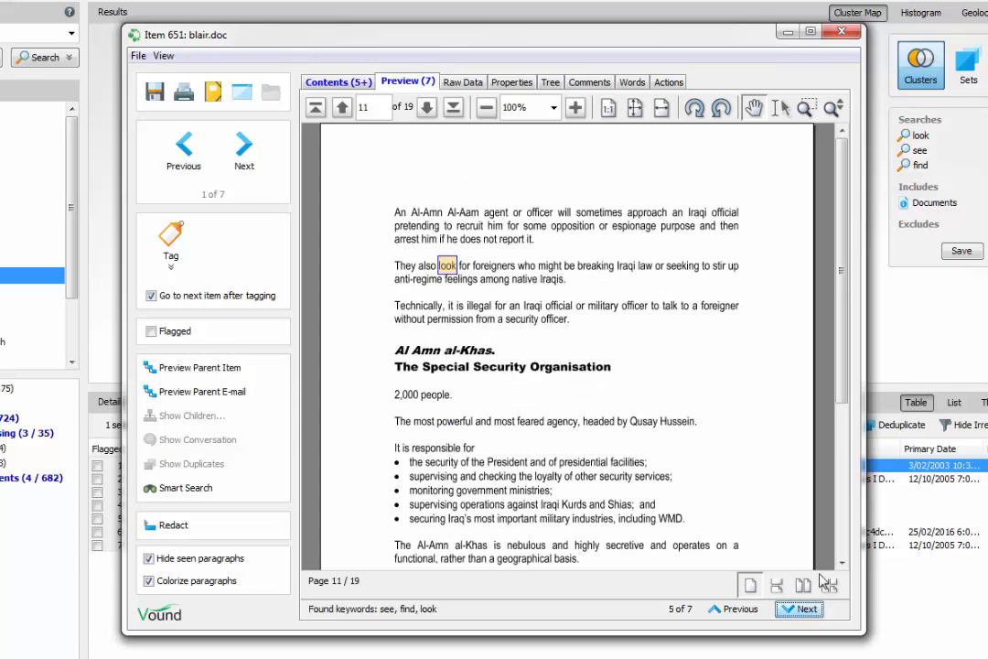
Step: Examine the properties of blair.doc and return to its contents
click(510, 83)
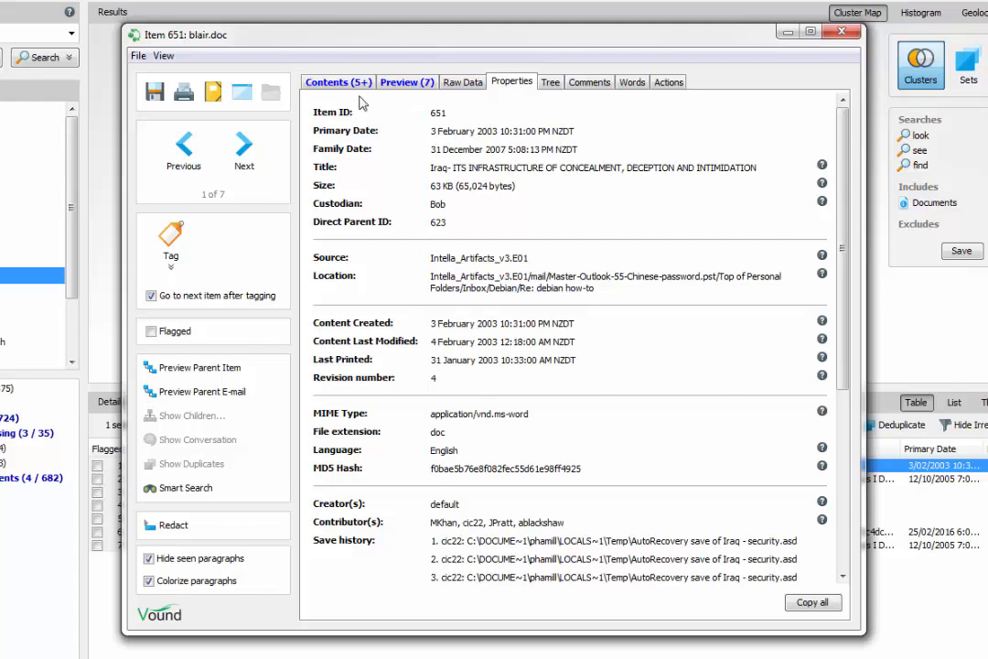
click(336, 82)
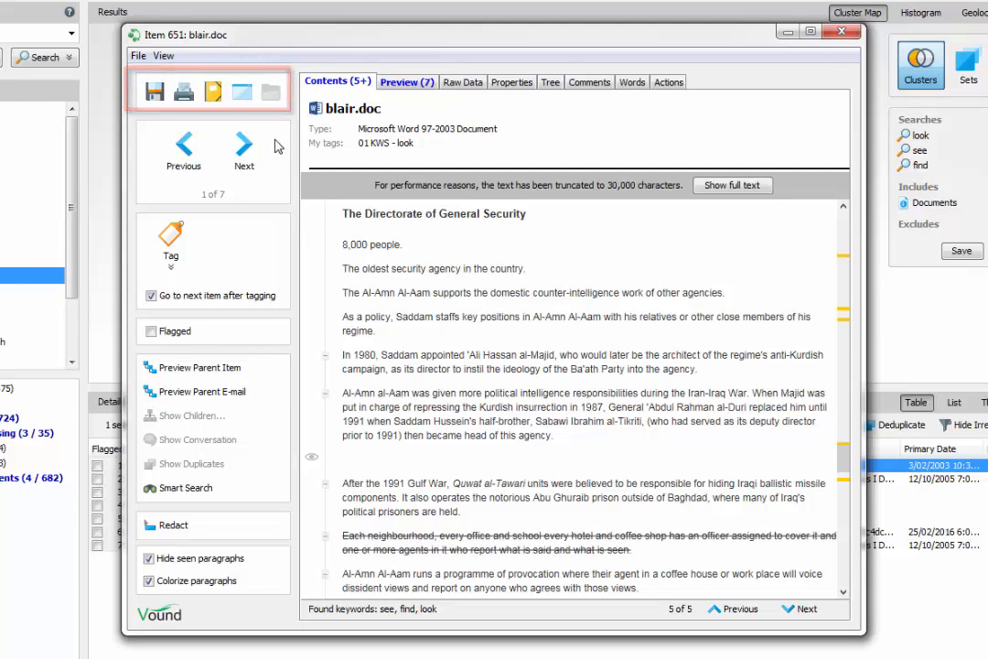
Step: Browse through the next two items in the previewer and return to blair.doc
click(254, 157)
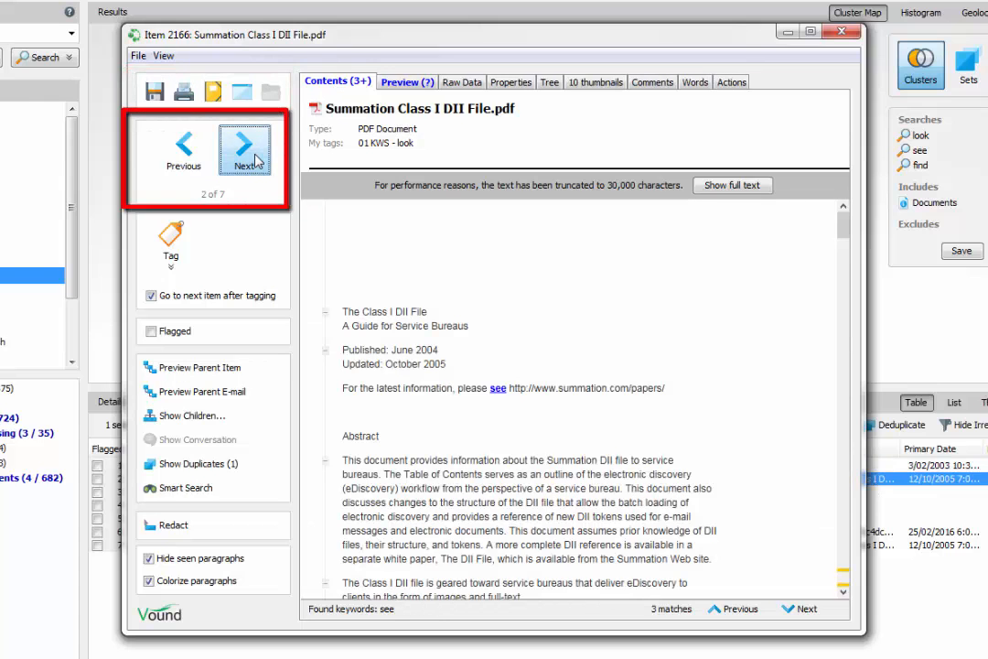
click(254, 159)
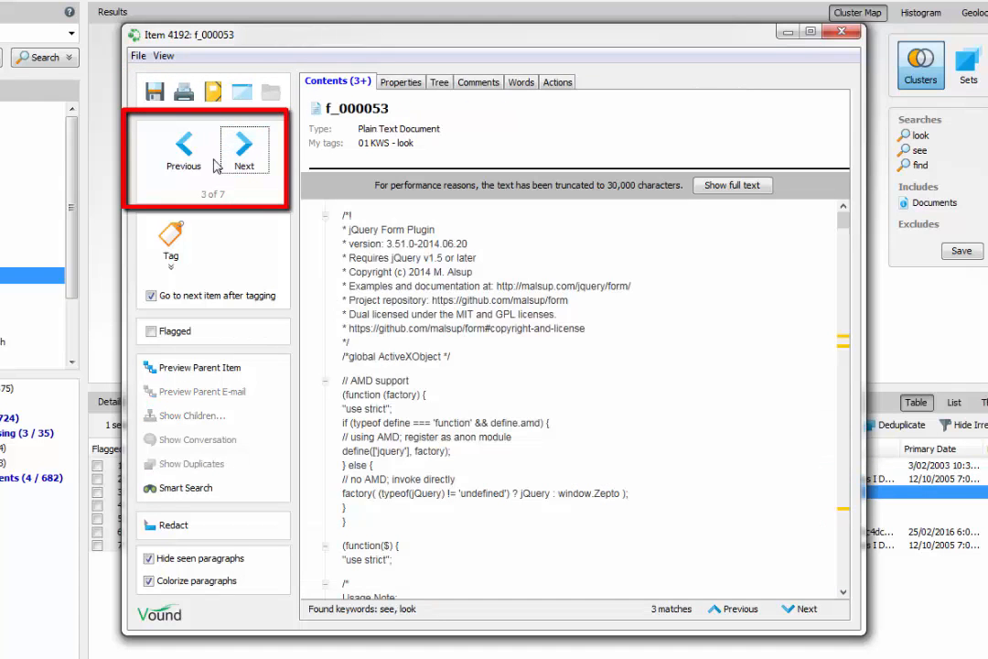
click(203, 165)
click(203, 165)
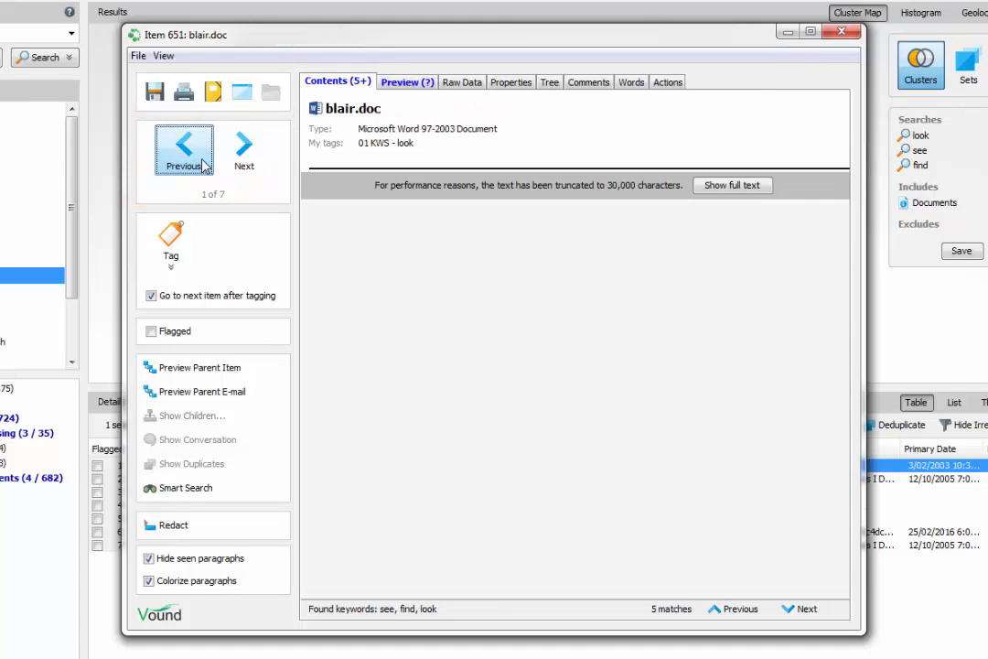
Step: Create a tag named "02 - tag2" and apply it to blair.doc
click(171, 239)
click(218, 309)
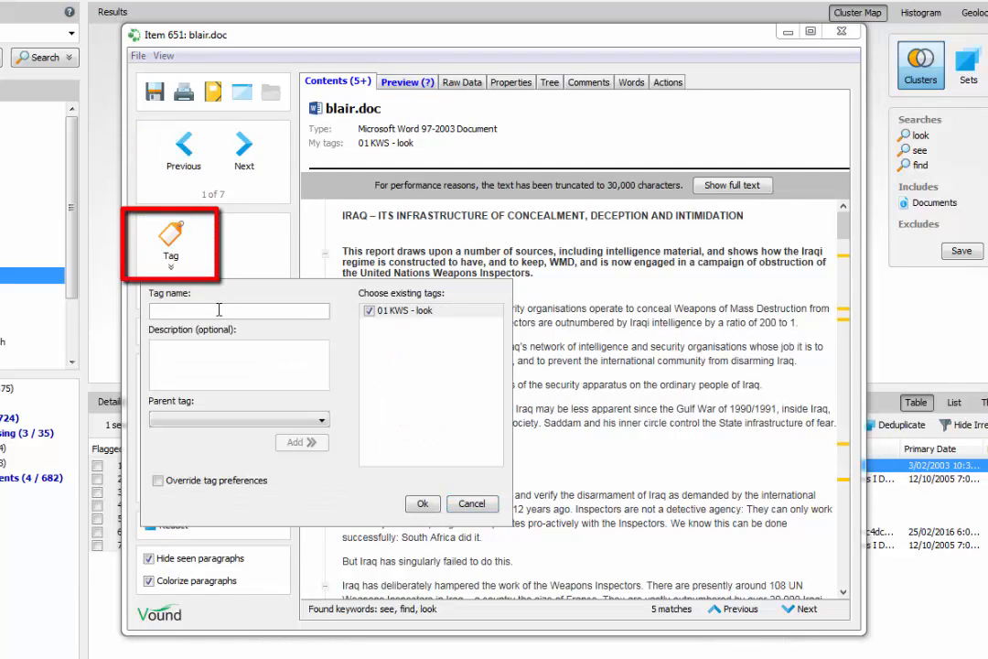
text(02 -)
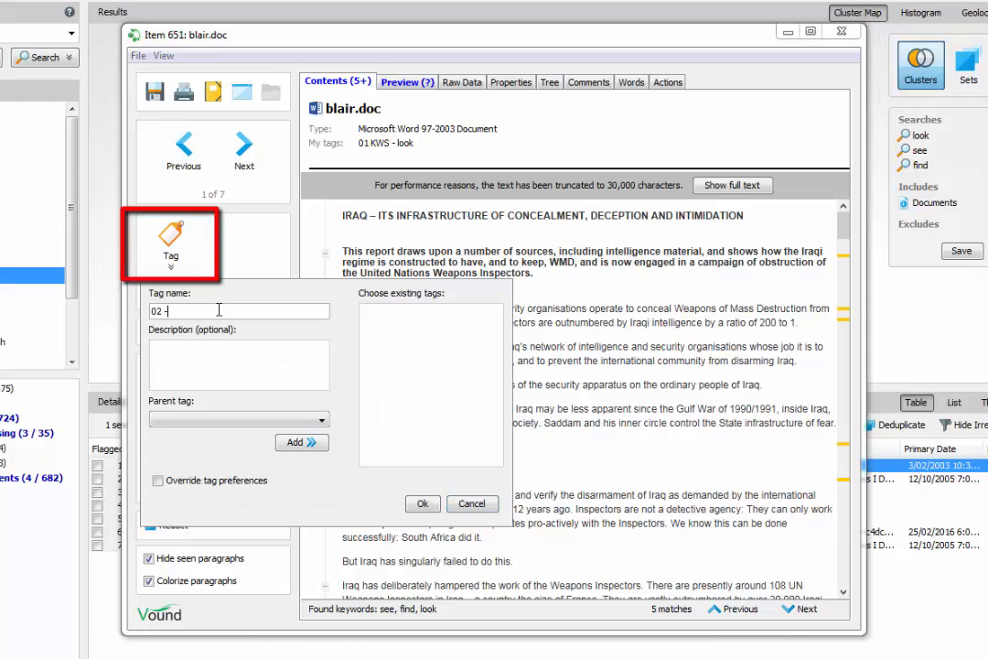
text( tag2)
key(Return)
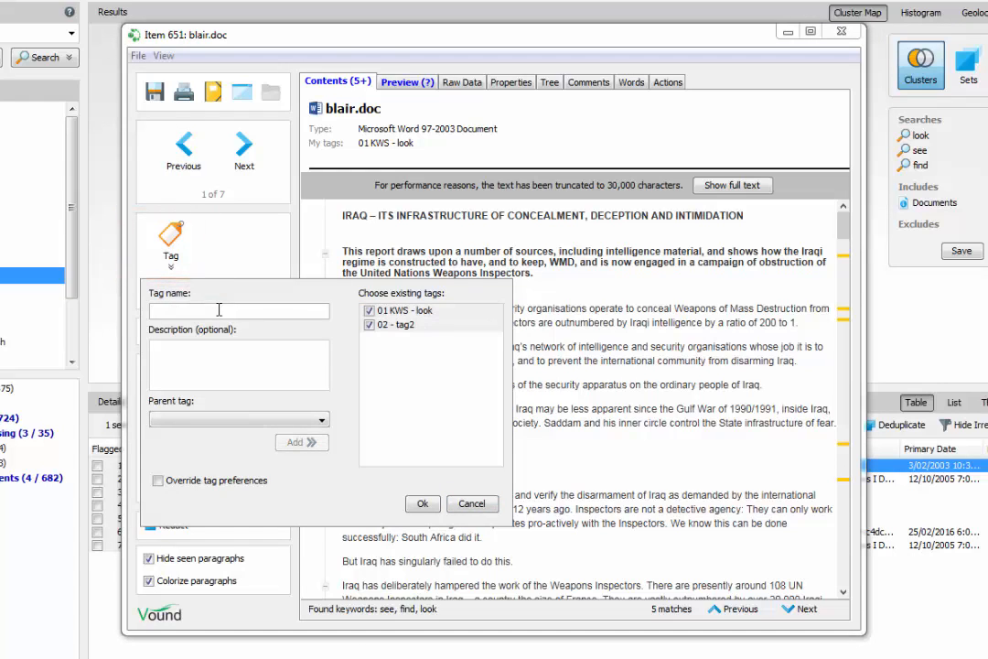
click(422, 503)
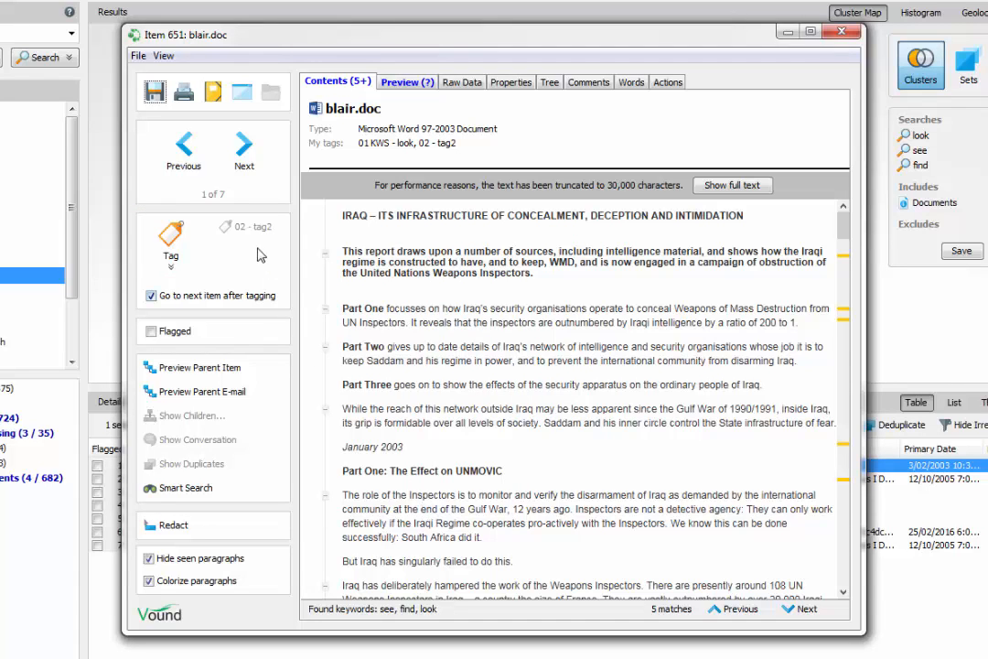
Step: Apply the existing "02 - tag2" tag to documents that follow blair.doc in the results, starting with Summation Class I DII File.pdf
click(257, 168)
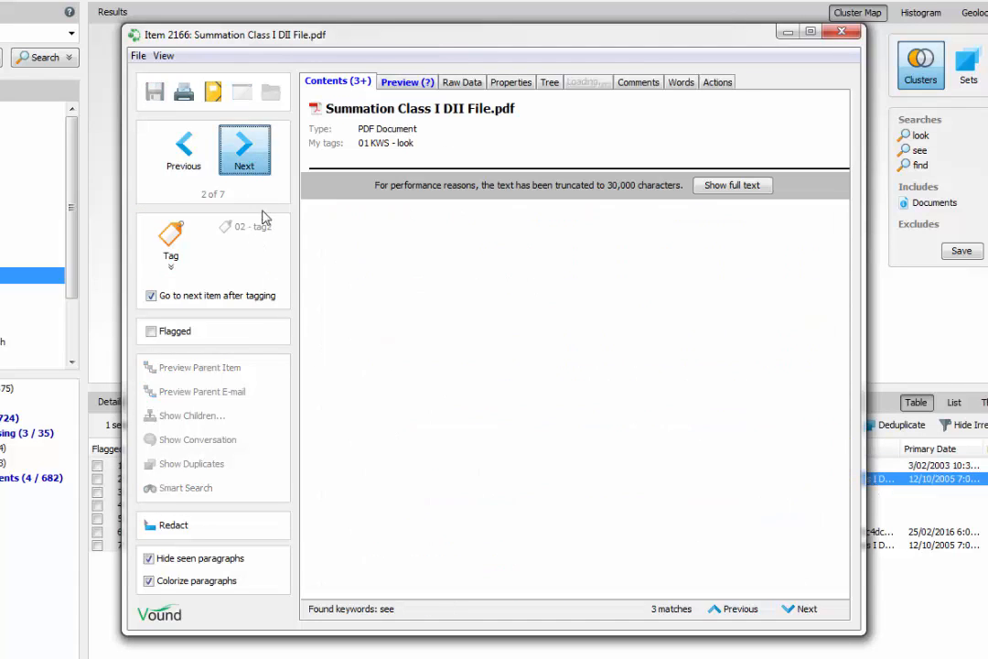
click(257, 227)
click(244, 153)
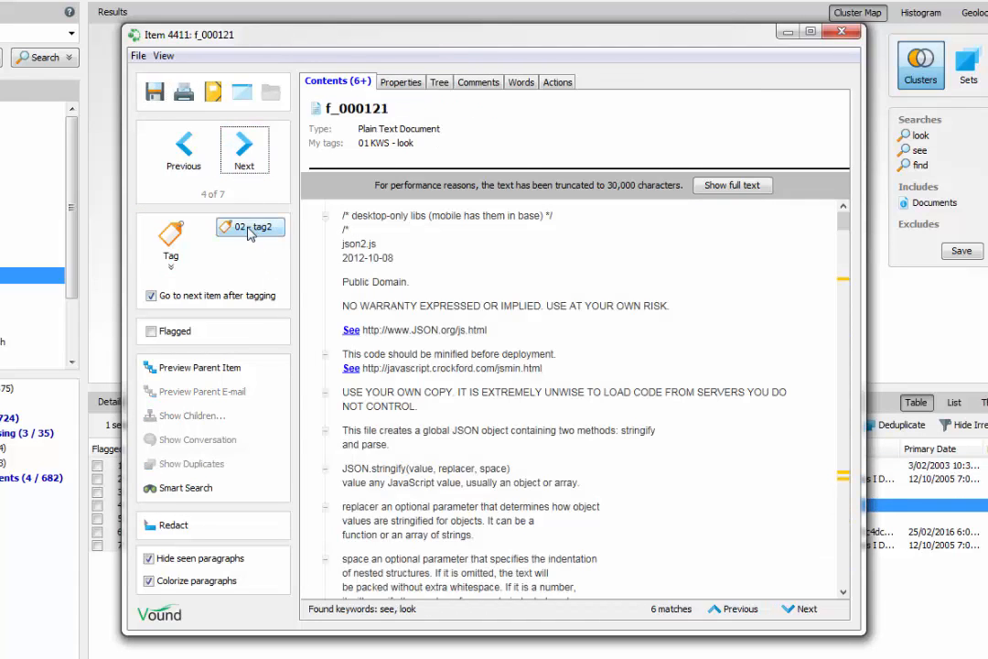
click(256, 227)
click(249, 228)
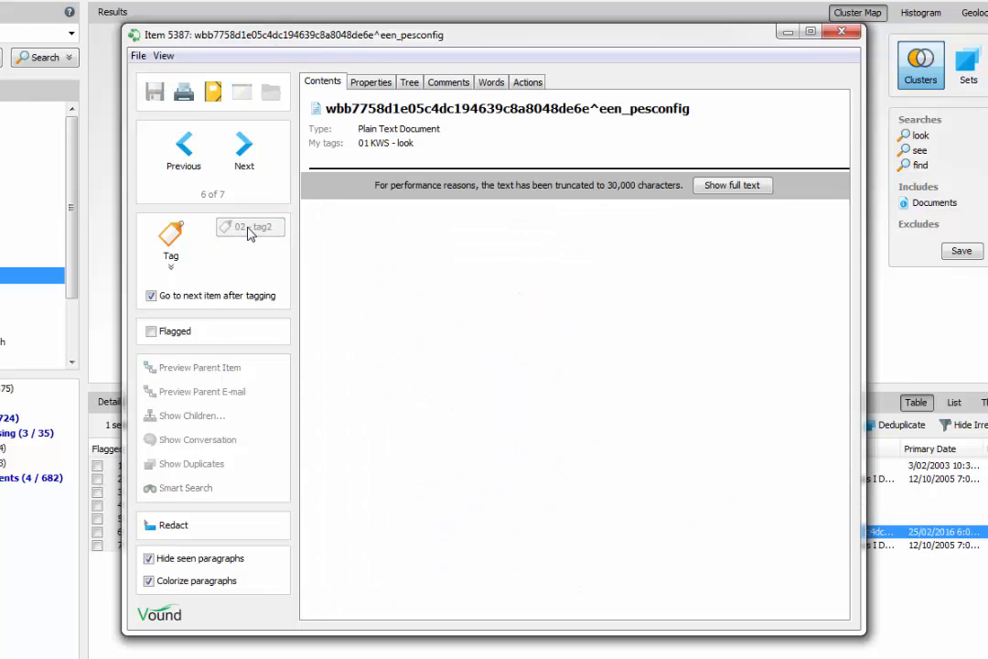
click(256, 227)
Step: Start redacting blair.doc, redacting the "find" match on page 3 and all other matches of "see, find, look"
click(183, 525)
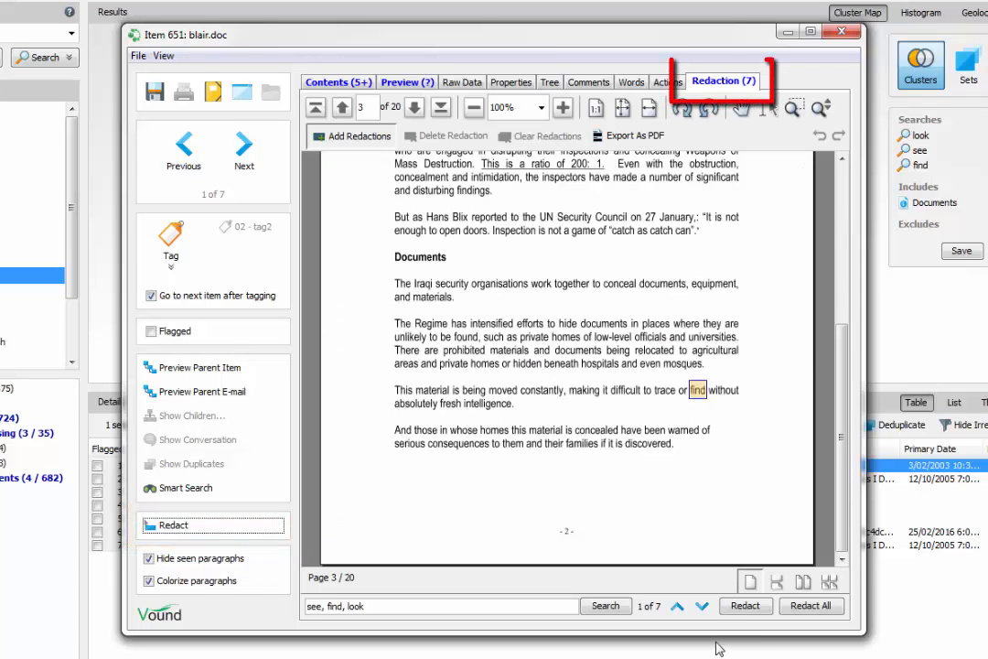
click(741, 609)
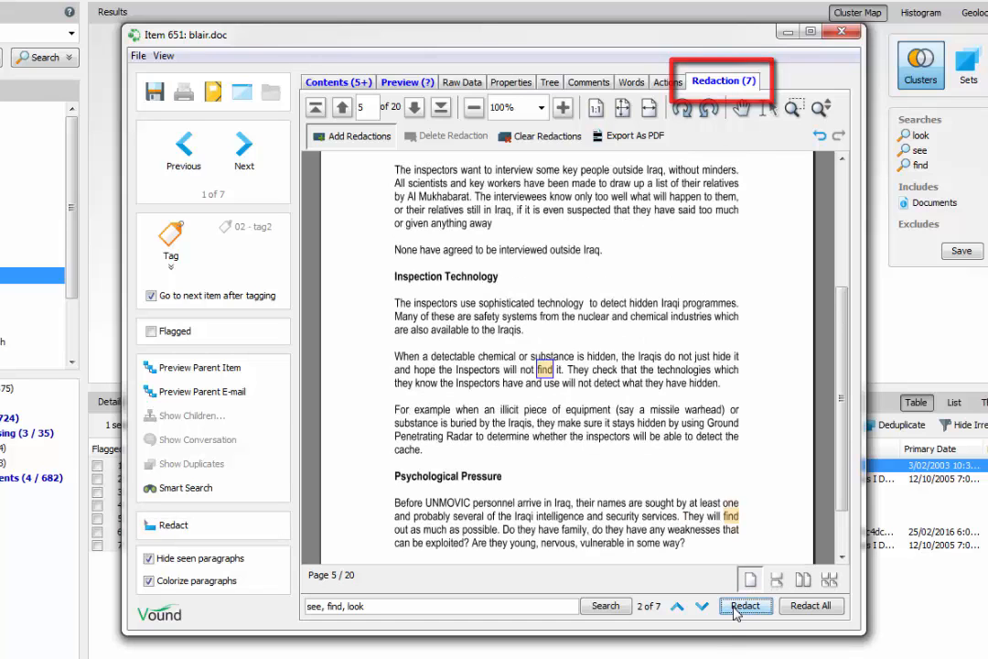
click(793, 607)
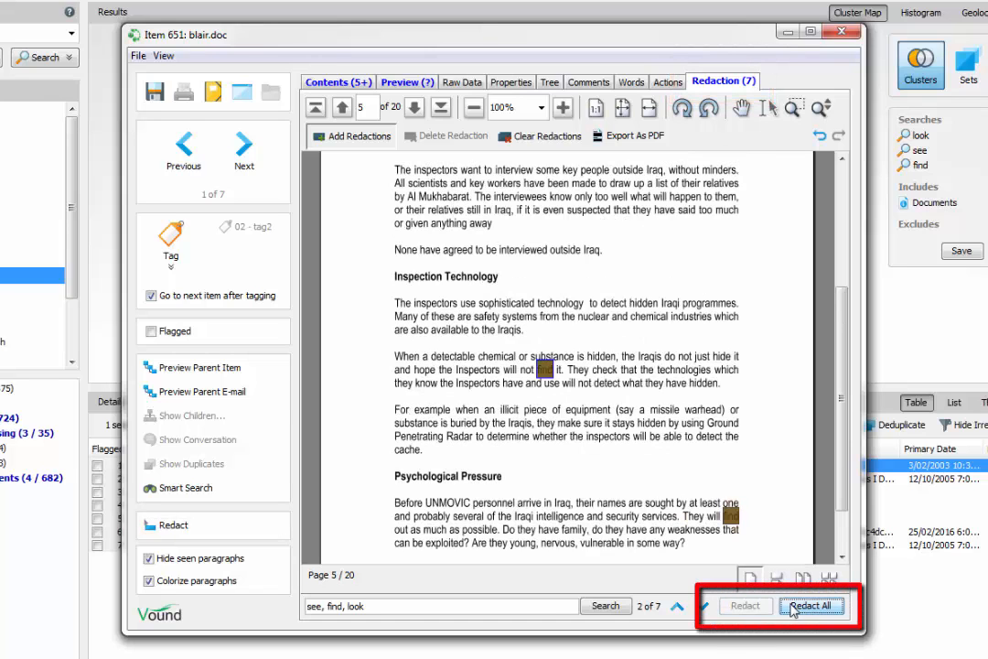
Step: Redact all matches of "see, find, look, is" and draw a redaction over the introductory paragraph on page 2 of blair.doc
click(486, 605)
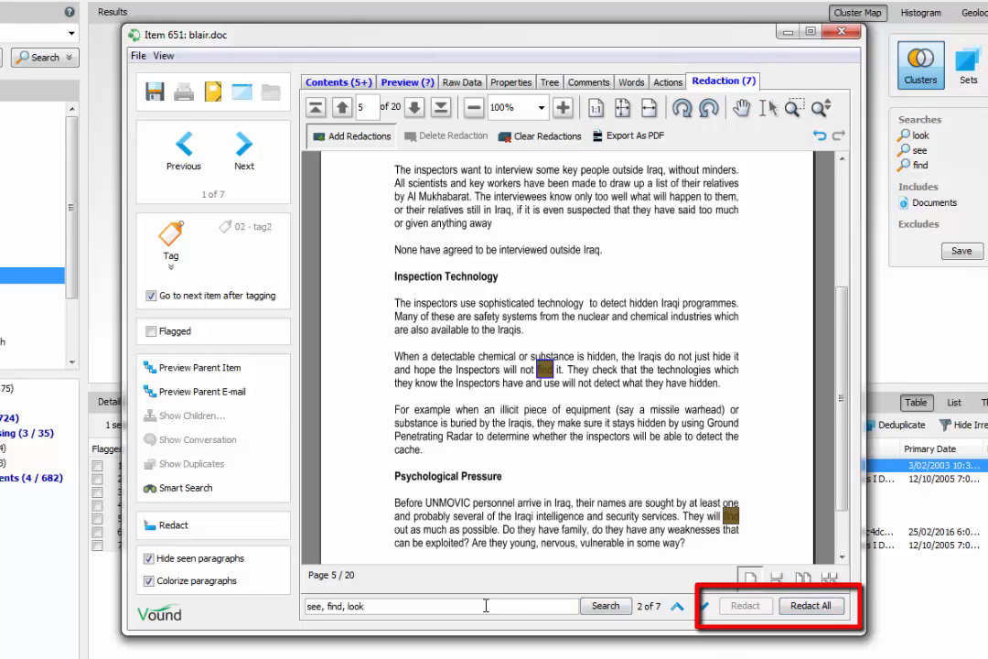
text(, is)
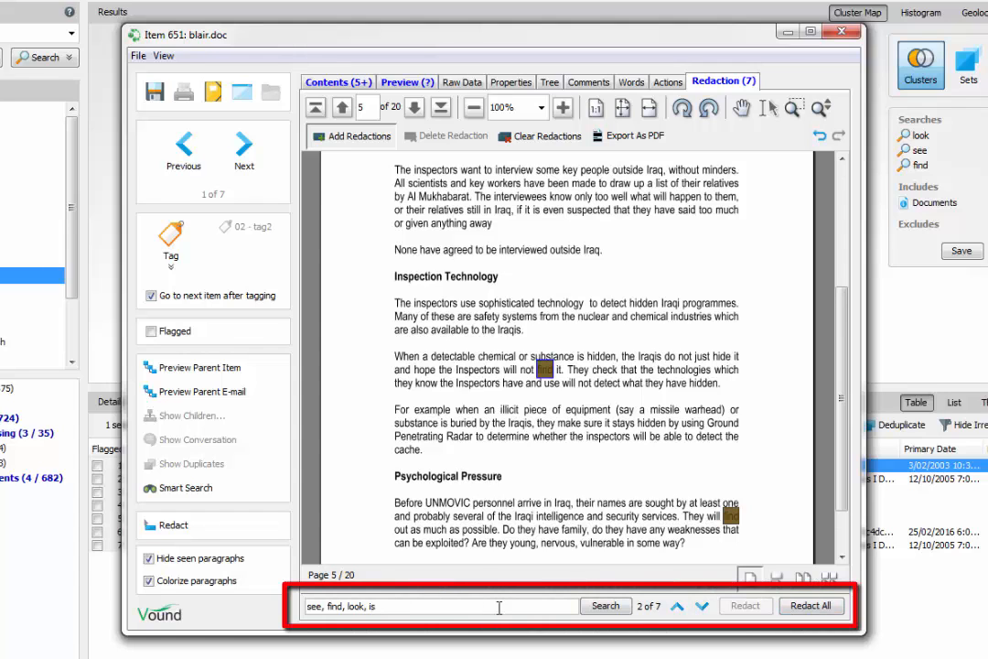
click(604, 605)
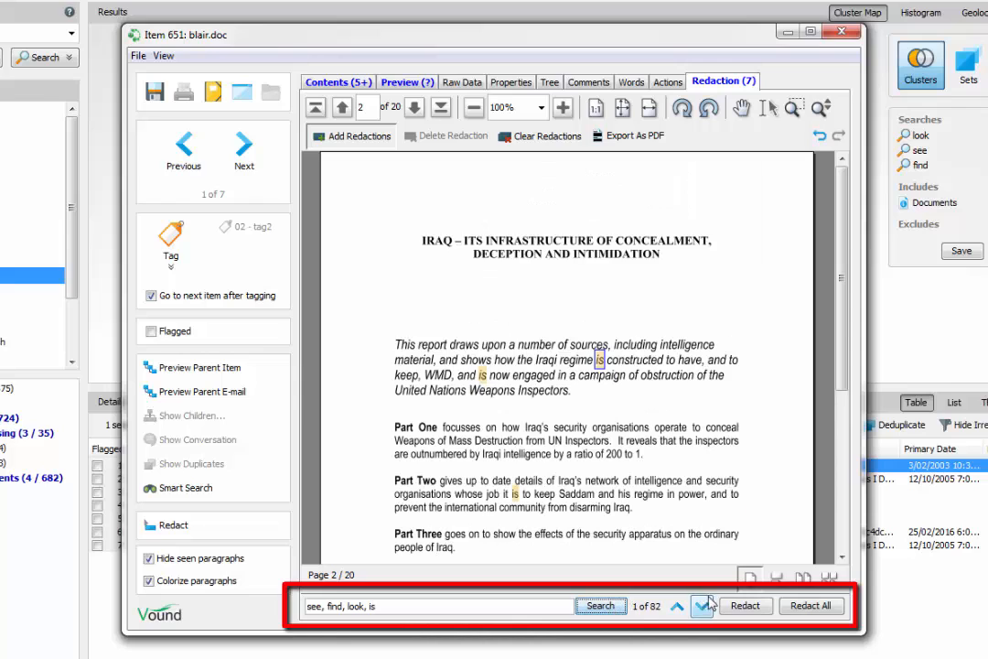
click(793, 607)
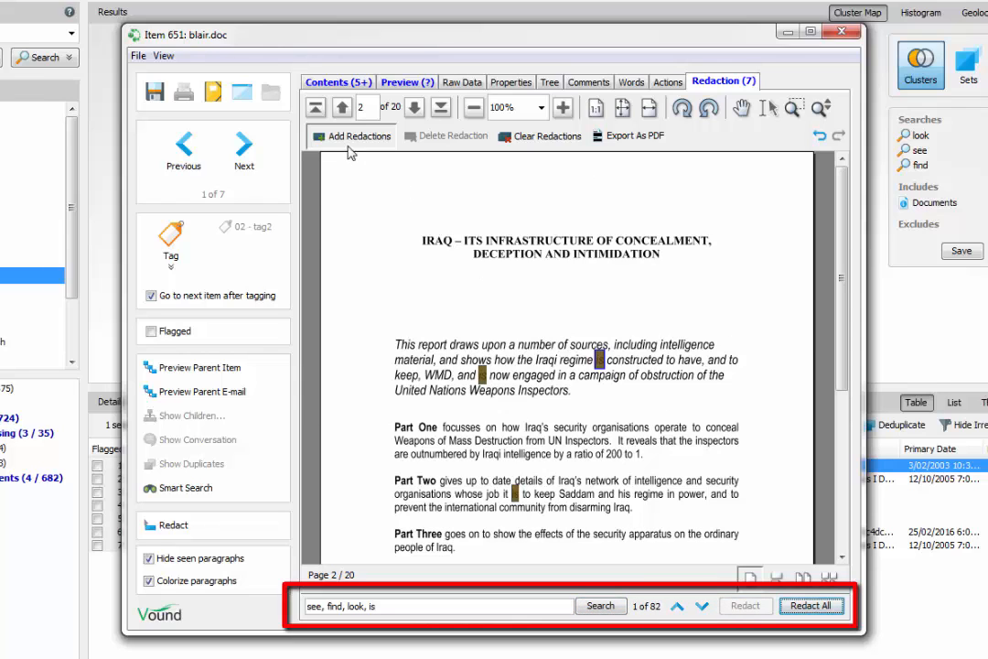
click(352, 137)
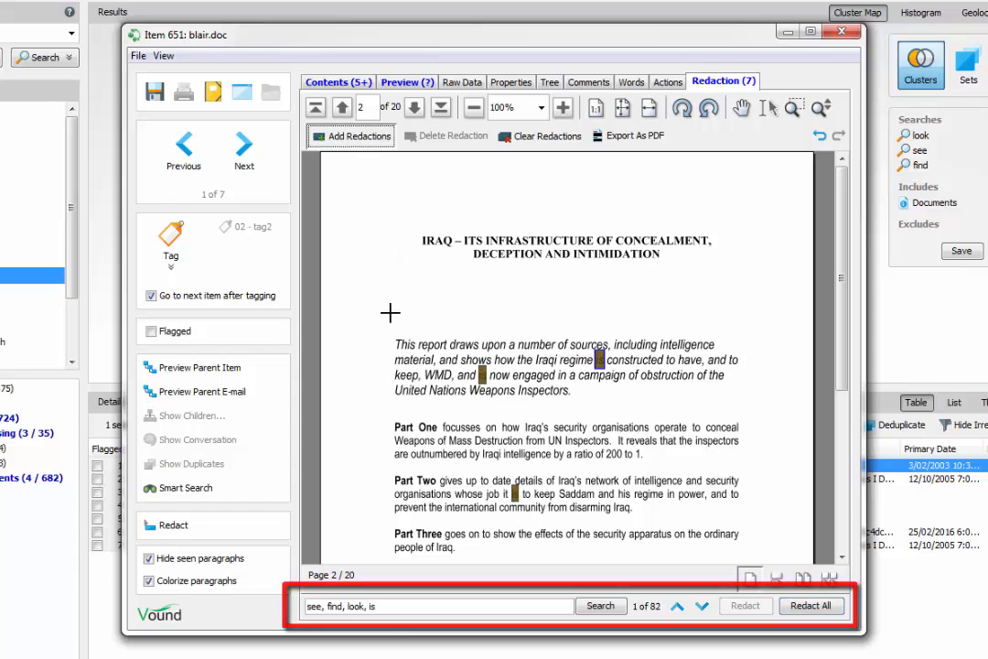
drag(374, 317, 764, 413)
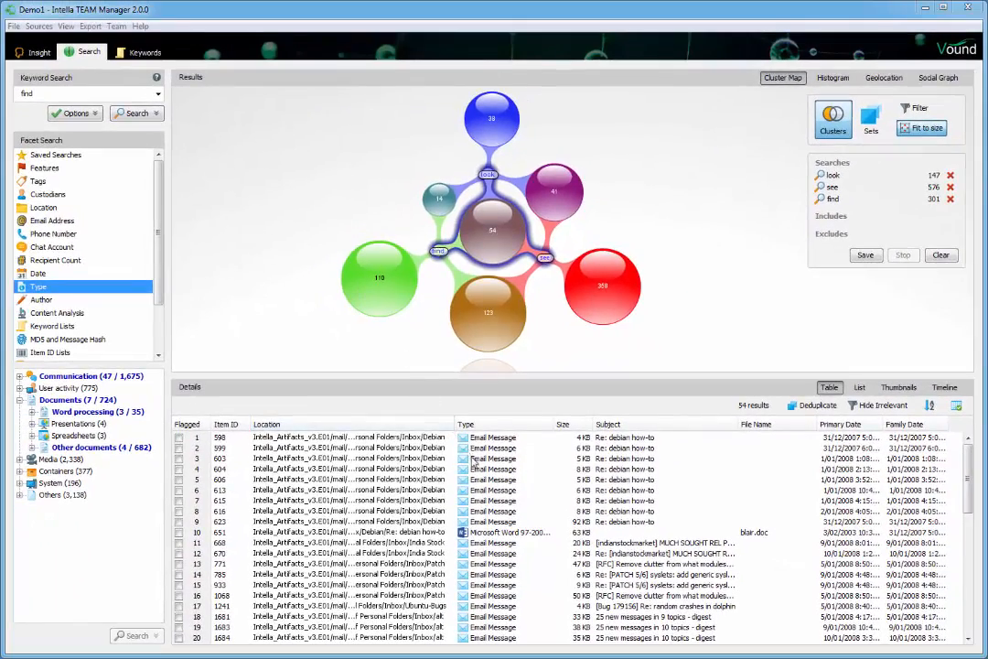
Step: Select the results from item 603 through item 771 in the details table
click(412, 457)
shift+click(494, 560)
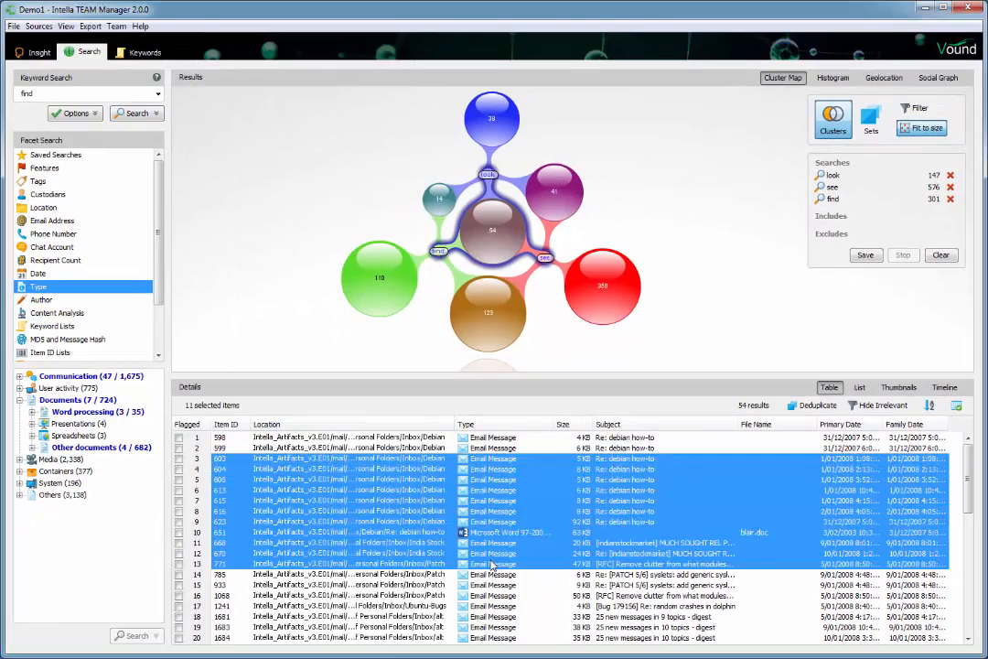
right_click(506, 560)
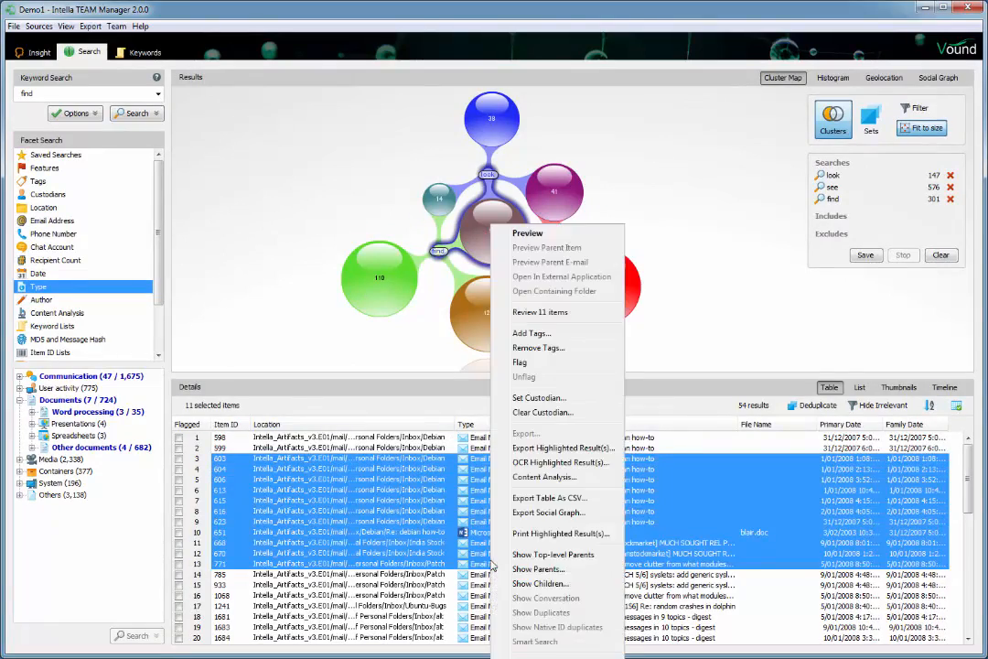
click(549, 448)
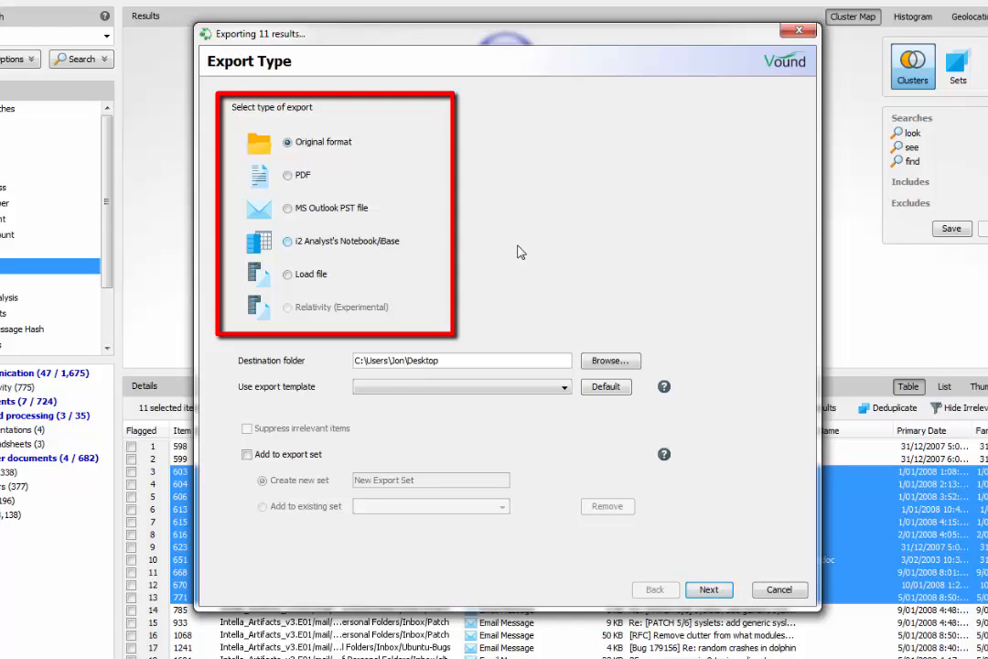
click(779, 589)
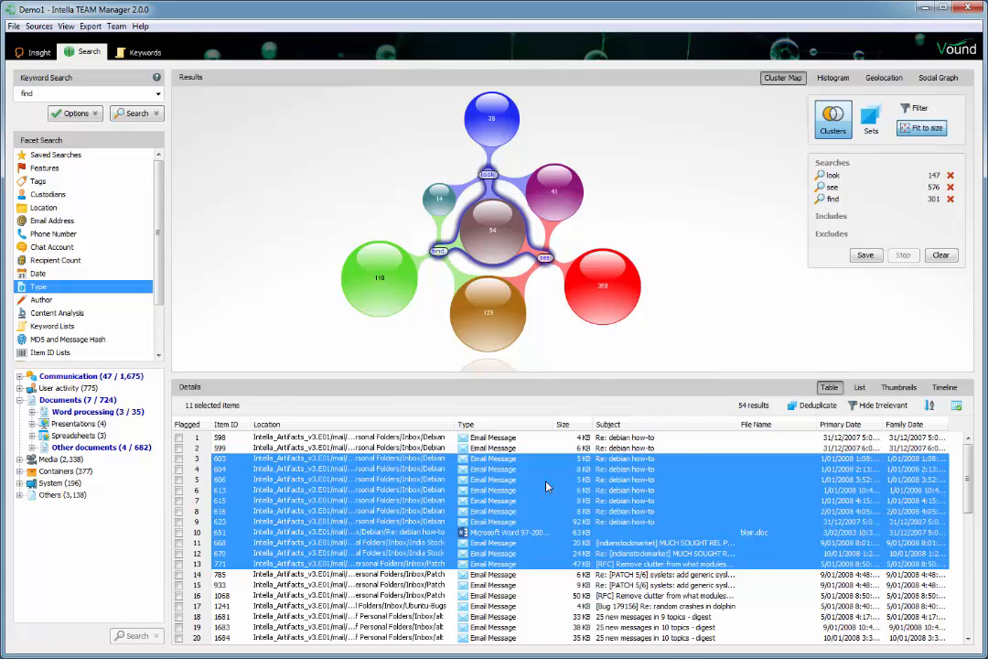
Step: Set up an export of the highlighted results as PDF into a test1 folder on the Desktop
right_click(546, 486)
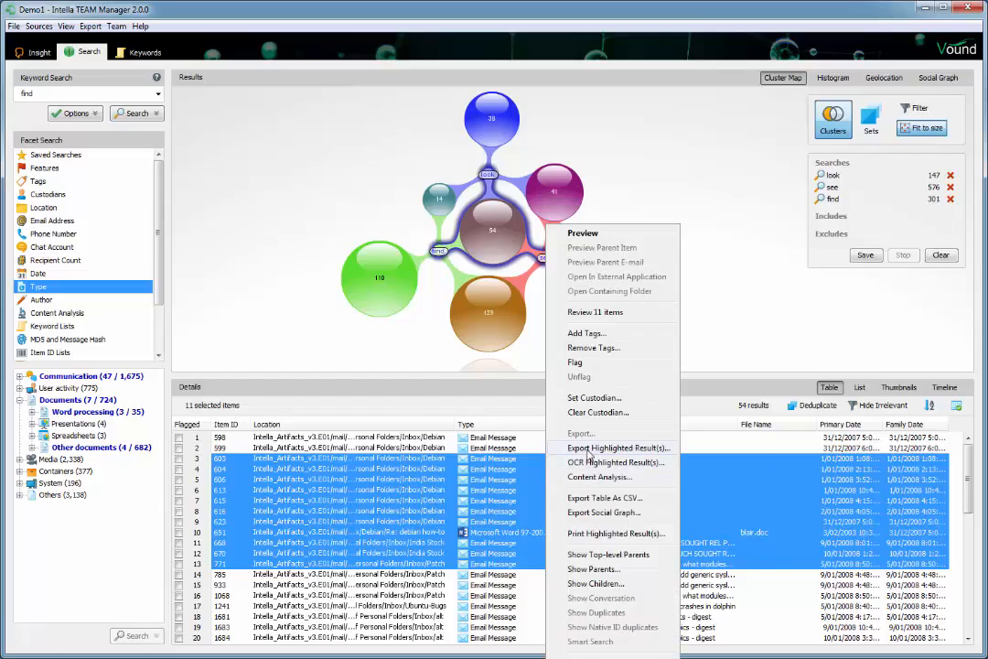
click(609, 447)
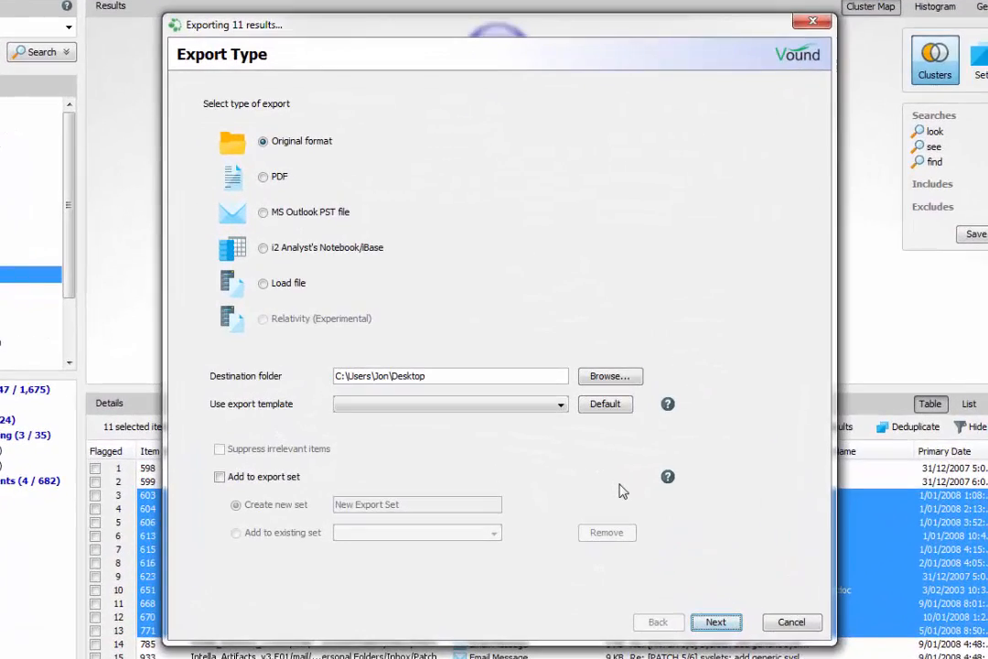
click(267, 179)
click(441, 376)
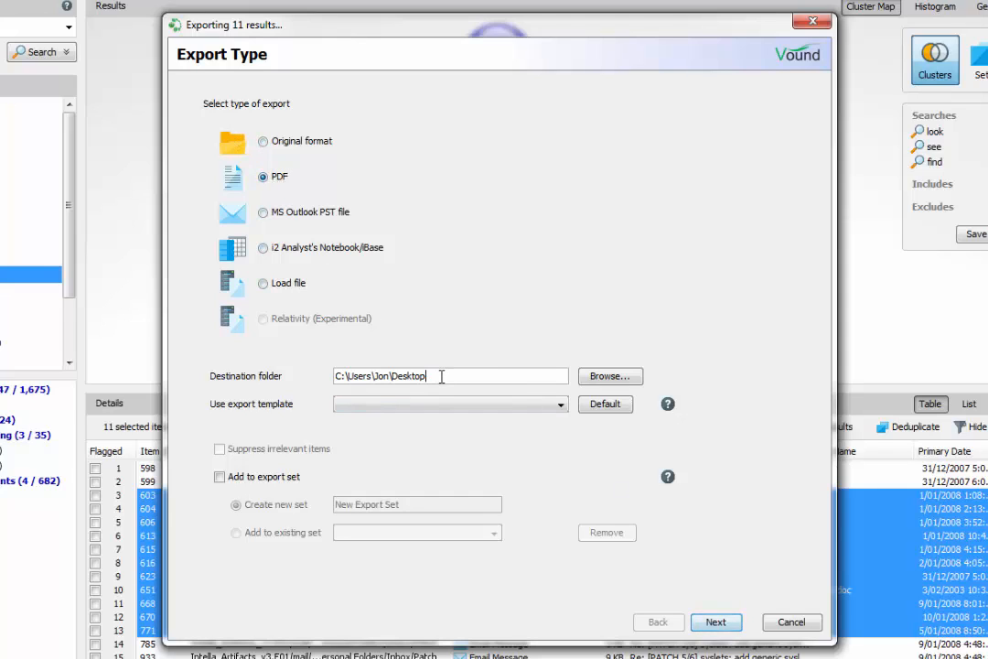
text(\test1)
click(718, 622)
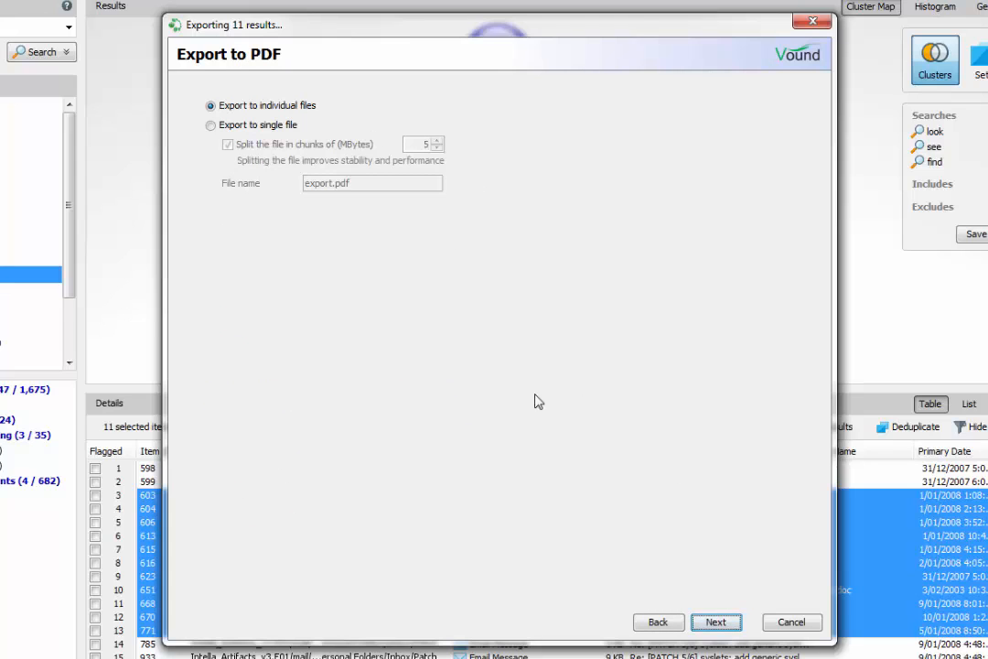
Step: Accept the default PDF file, naming, rendering, header/footer and redaction settings, and include a CSV report with the export
click(715, 623)
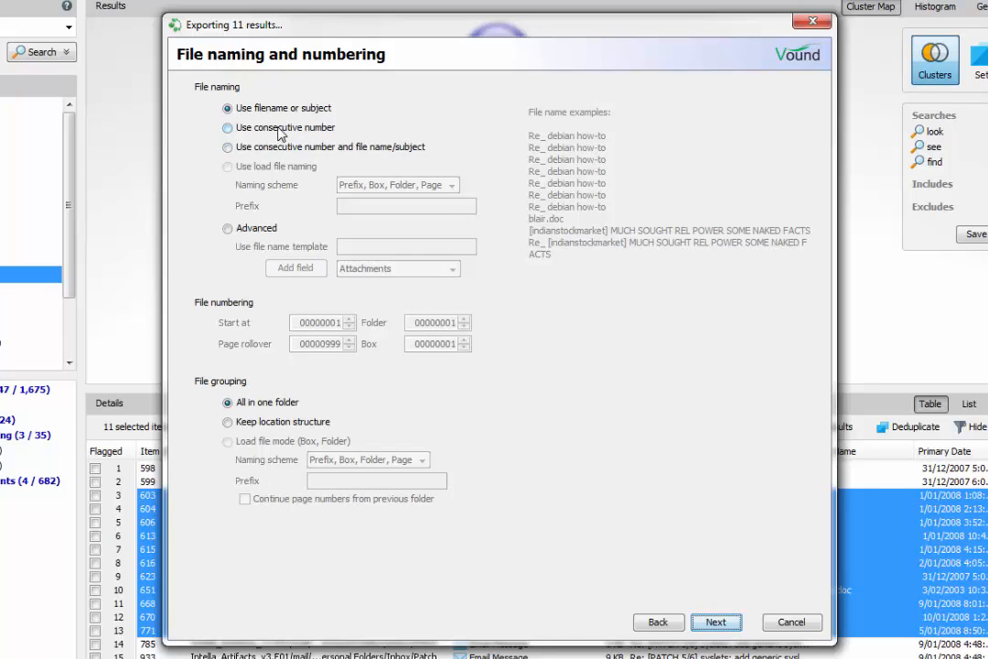
click(712, 623)
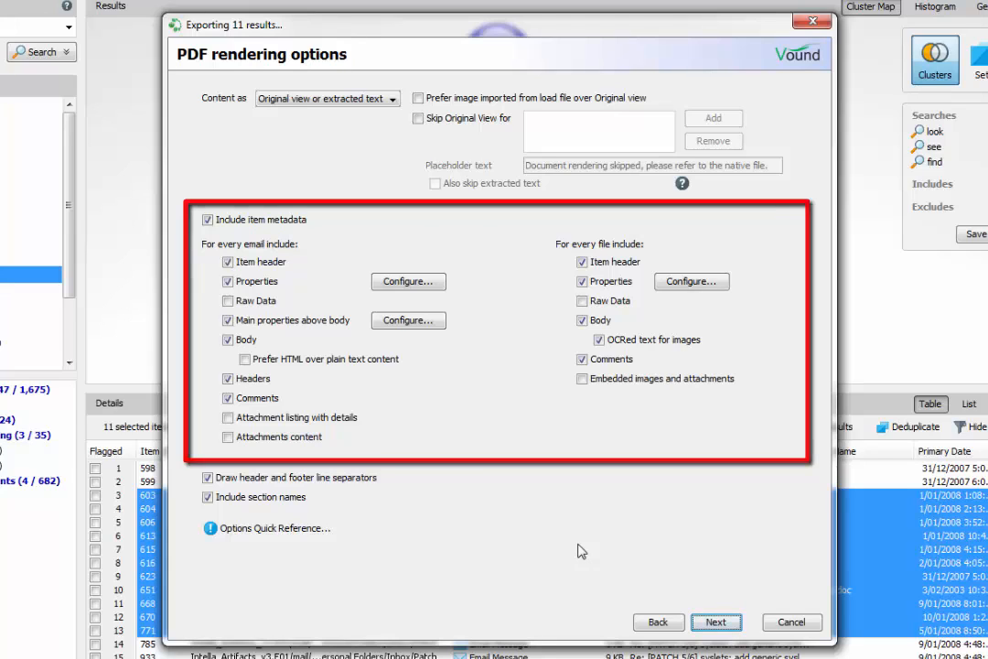
click(714, 622)
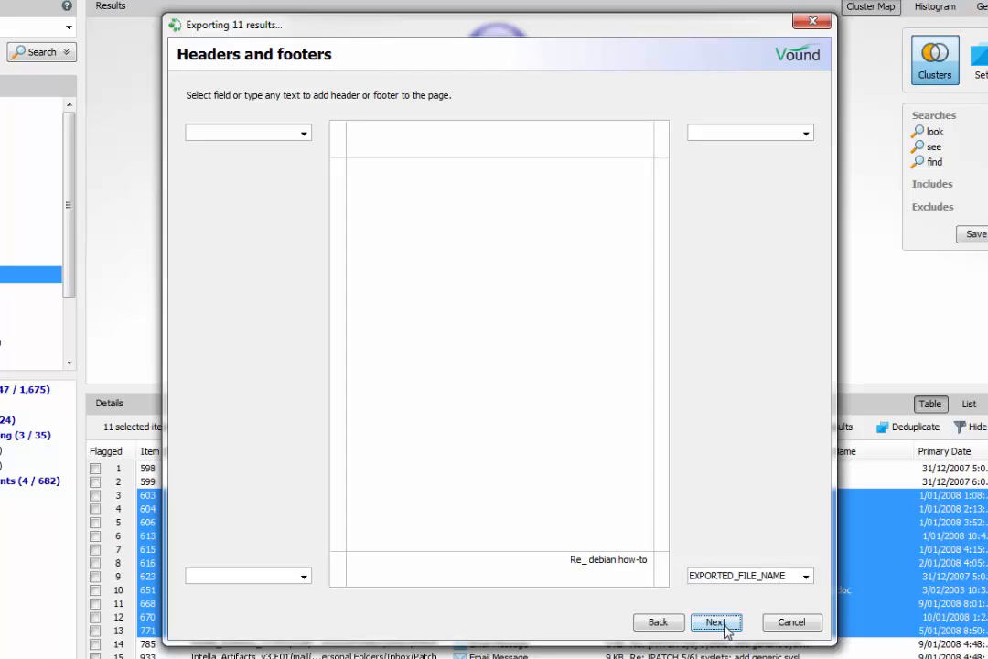
click(725, 628)
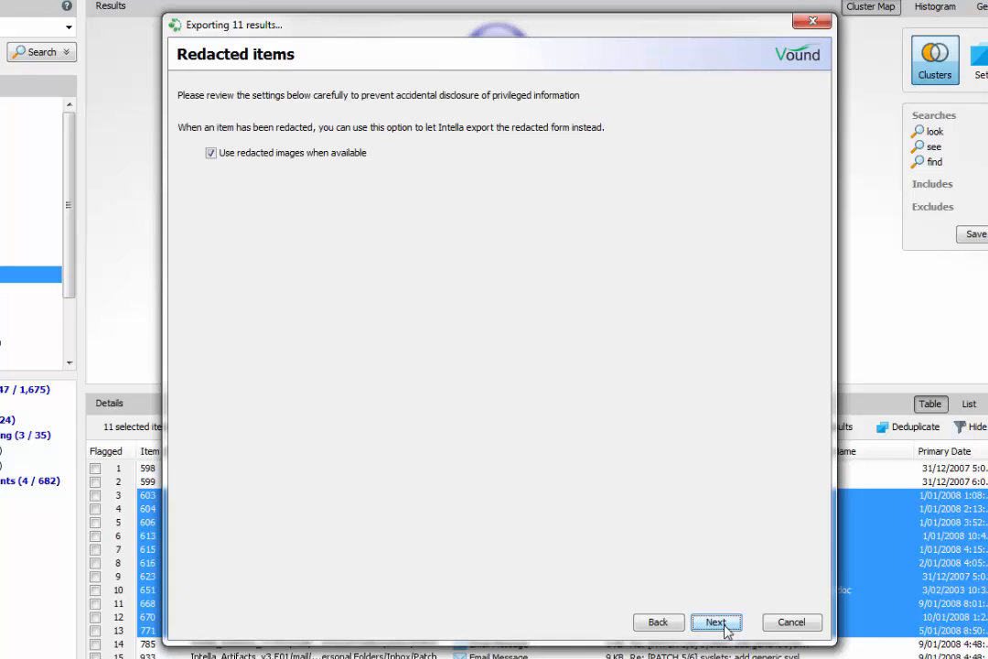
click(724, 626)
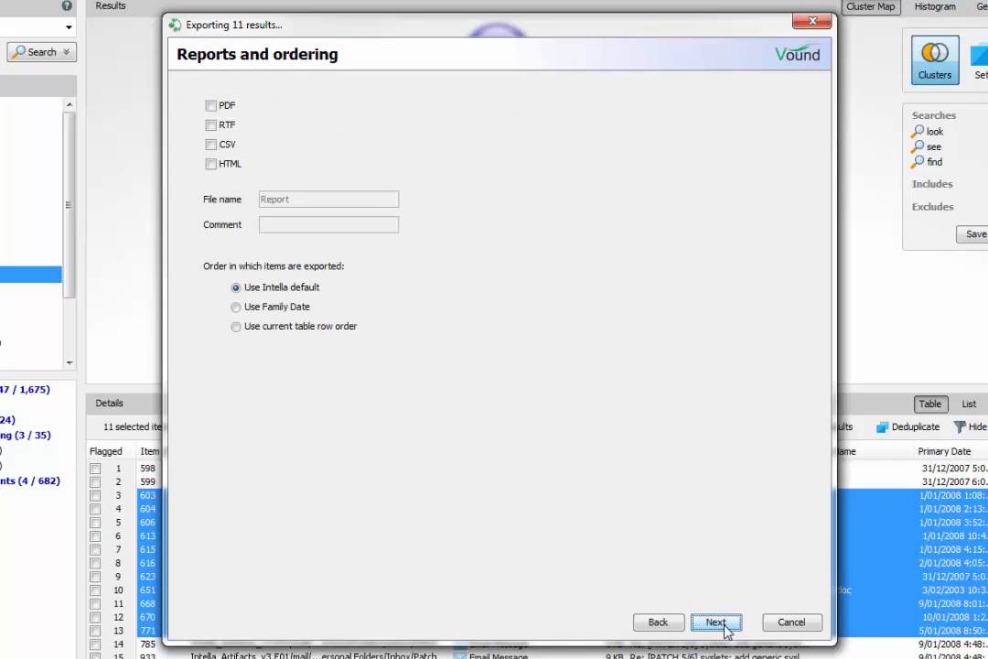
click(212, 143)
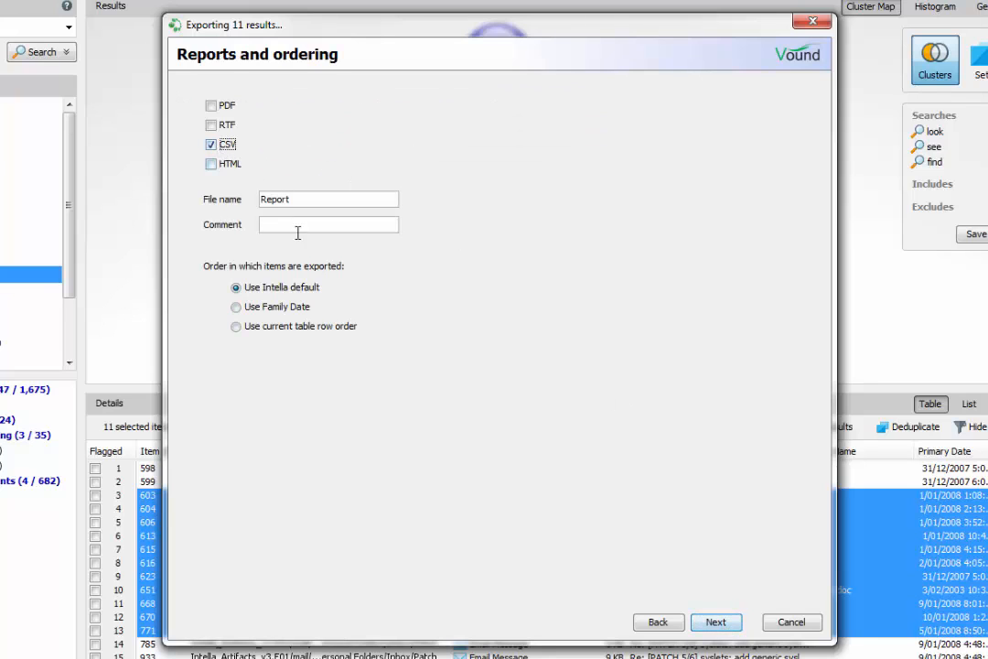
click(716, 623)
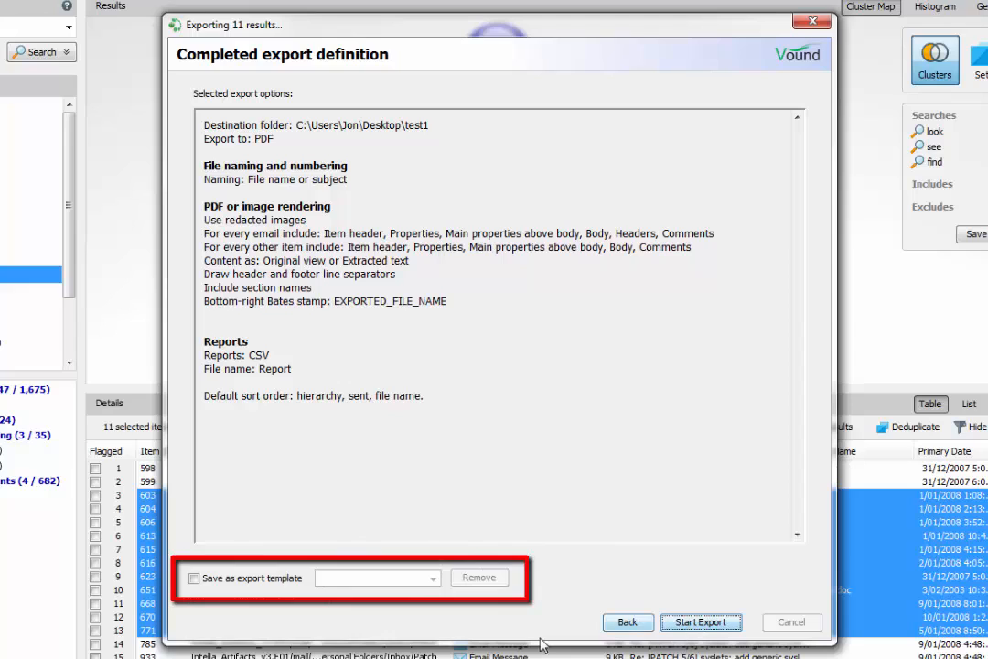
Step: Save the export settings as a template named "Export temp1" and start the export
click(194, 578)
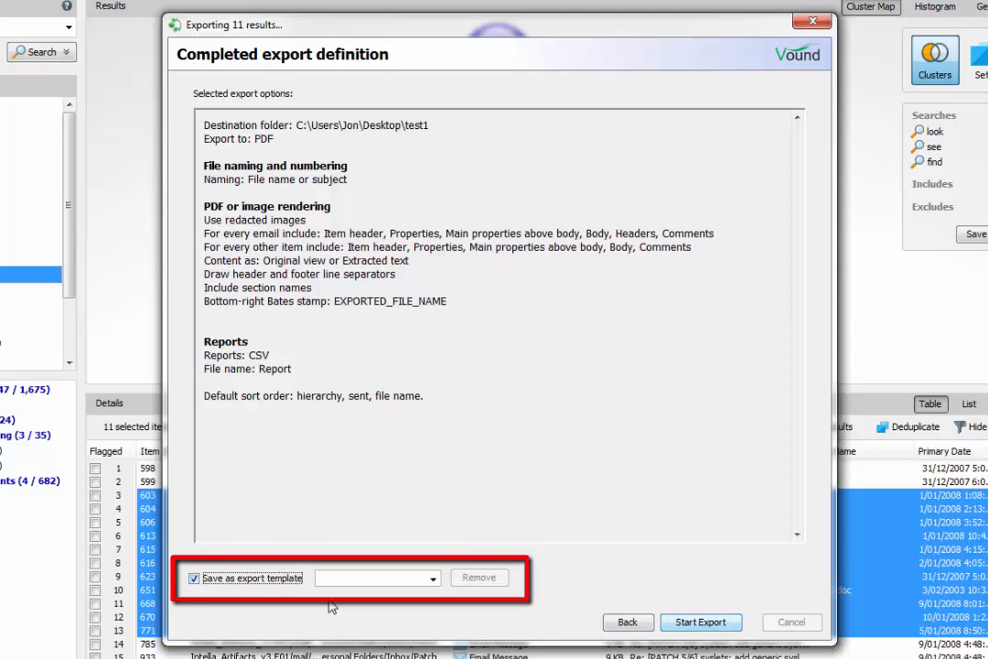
click(338, 578)
text(Export temp1)
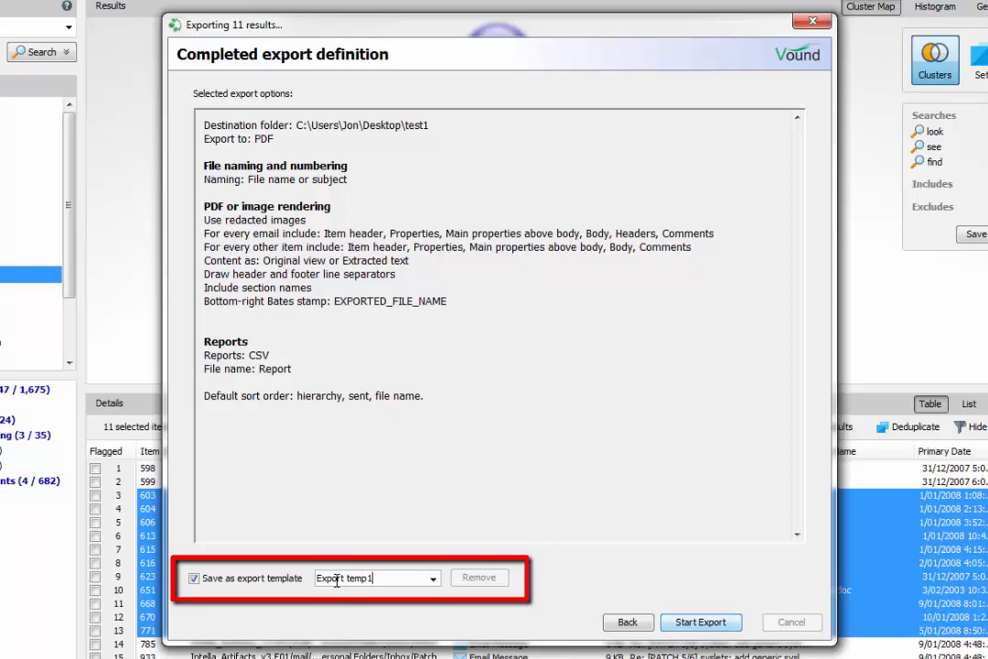
click(682, 621)
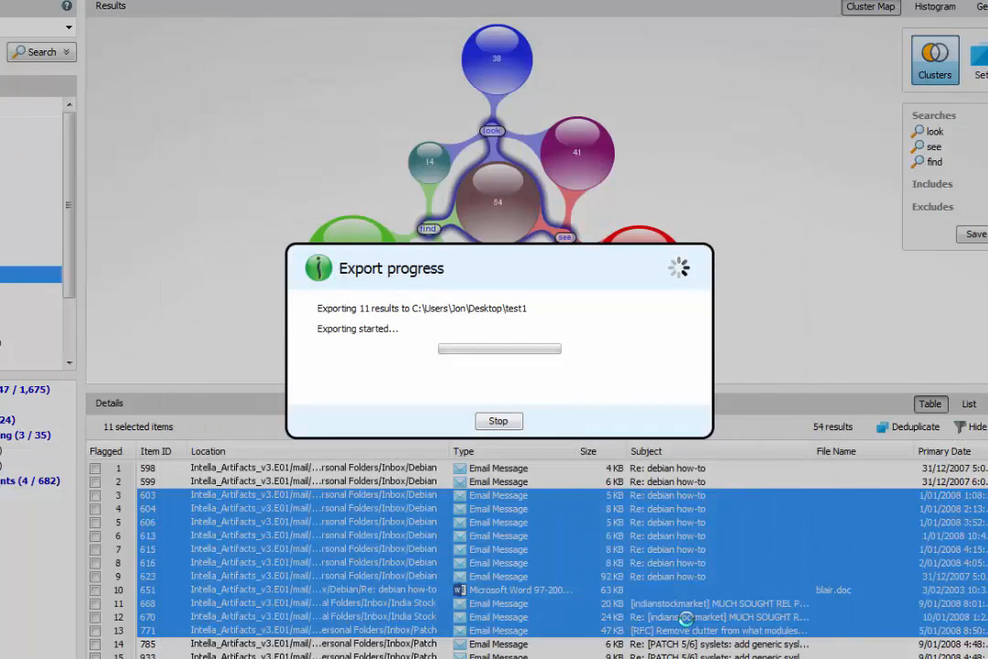